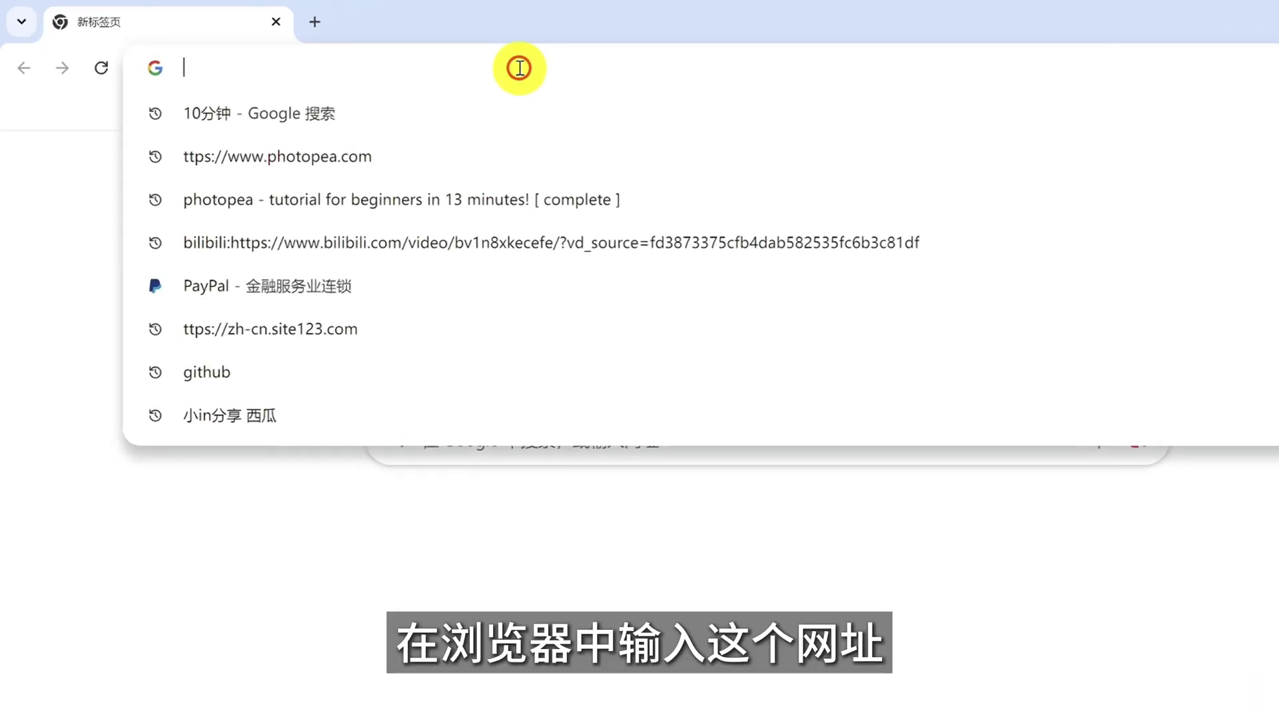
Step: Load photopea.com and browse the Cards, Resumes and YouTube template categories
key("Return")
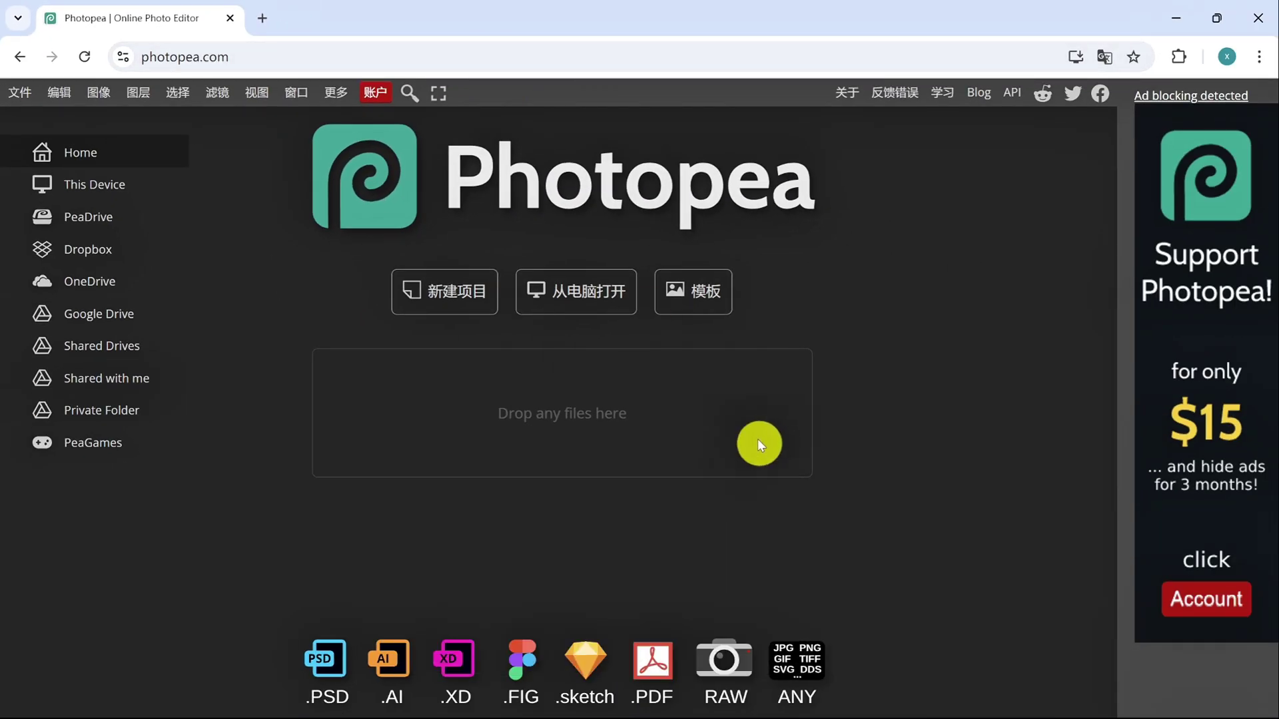
left_click(714, 308)
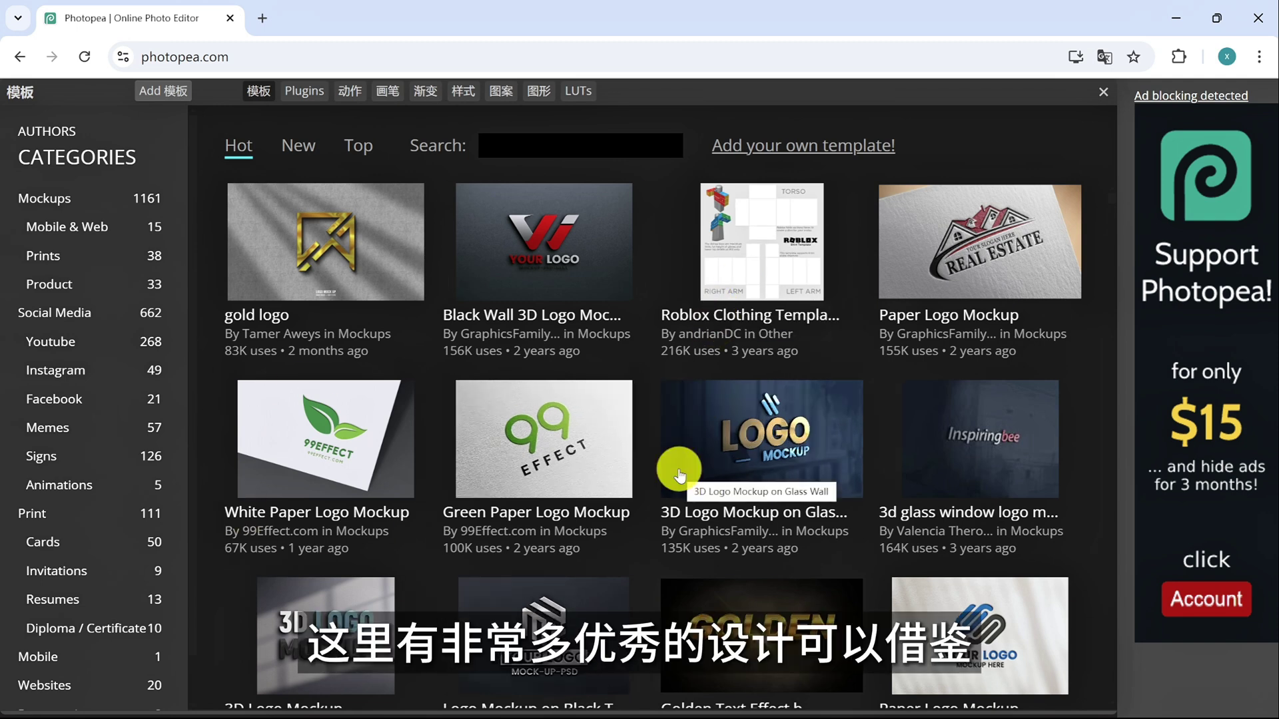
mouse_move(544, 242)
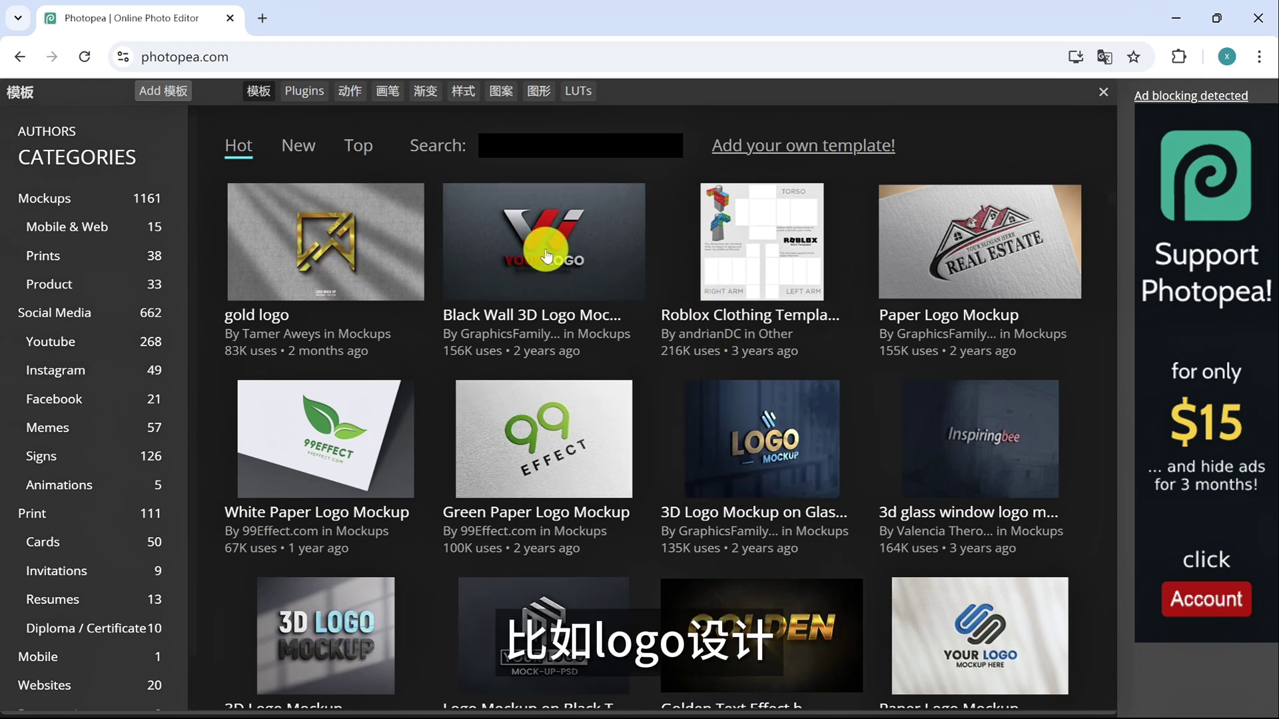
left_click(53, 542)
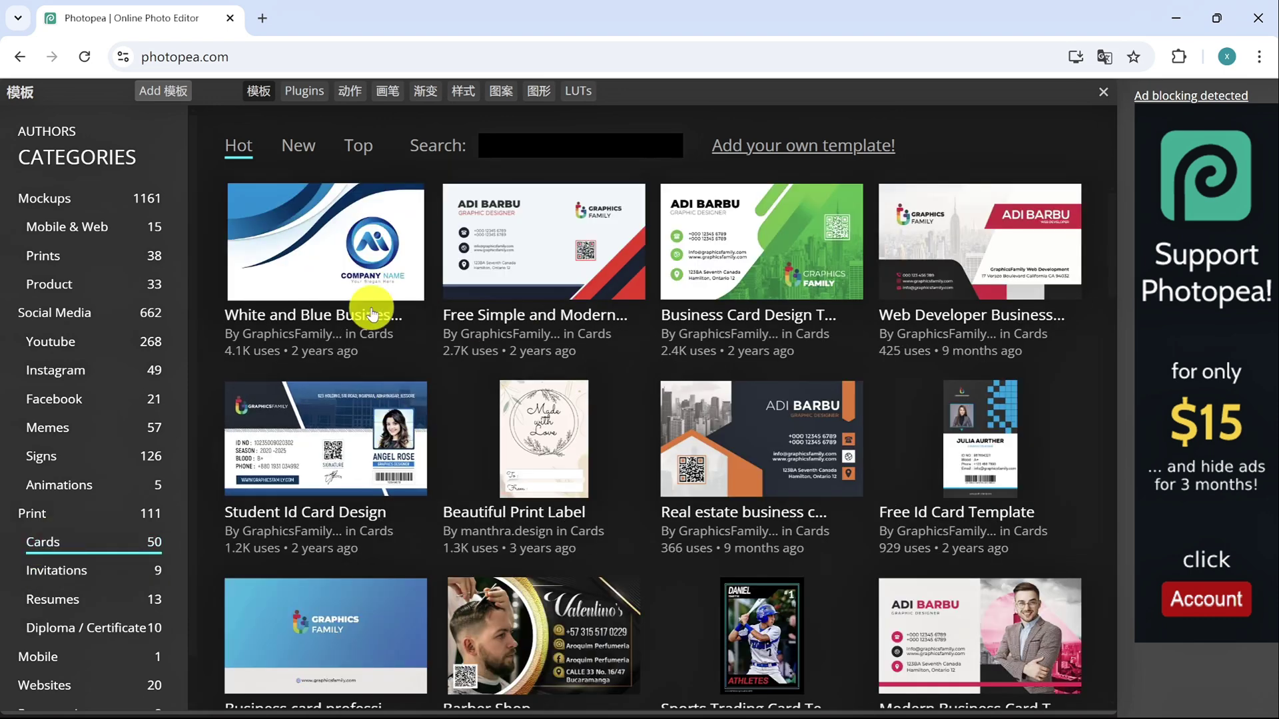
left_click(53, 599)
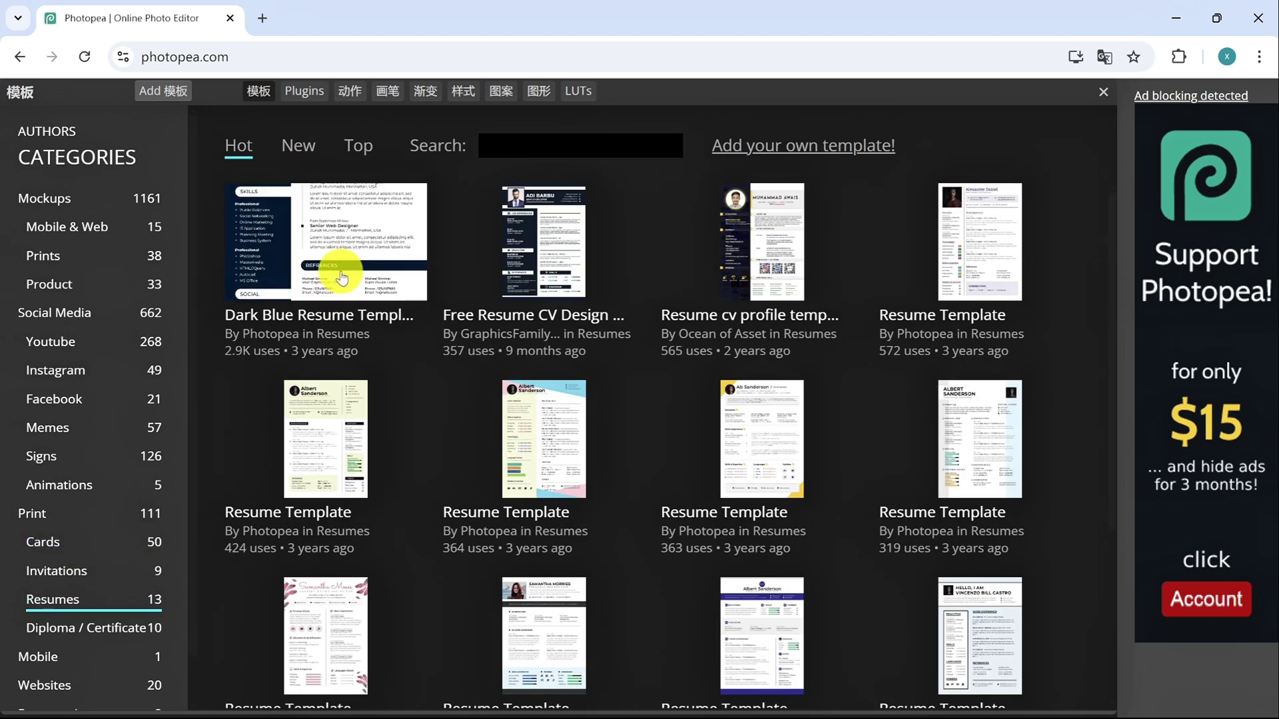
left_click(51, 343)
Step: Open the Fortnite Highlights Thumbnail template as an editable project
scroll(619, 502, "down", 3)
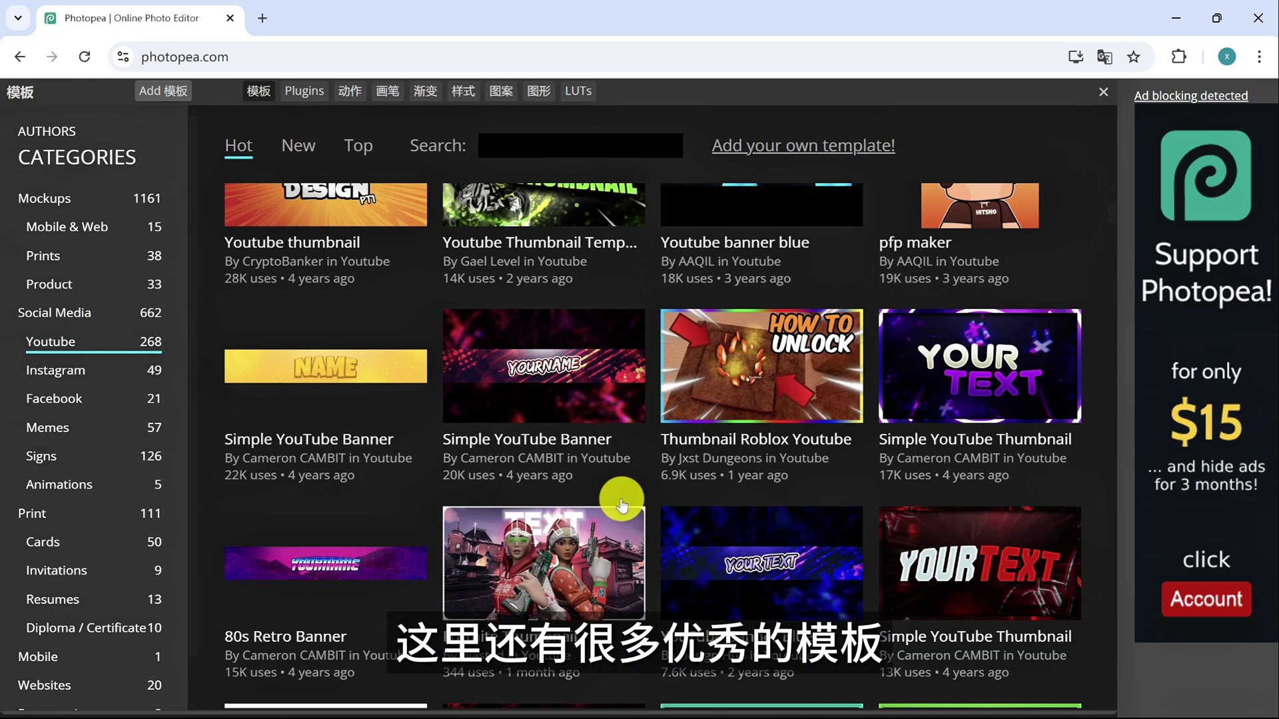
scroll(622, 504, "down", 3)
scroll(619, 503, "down", 5)
left_click(733, 543)
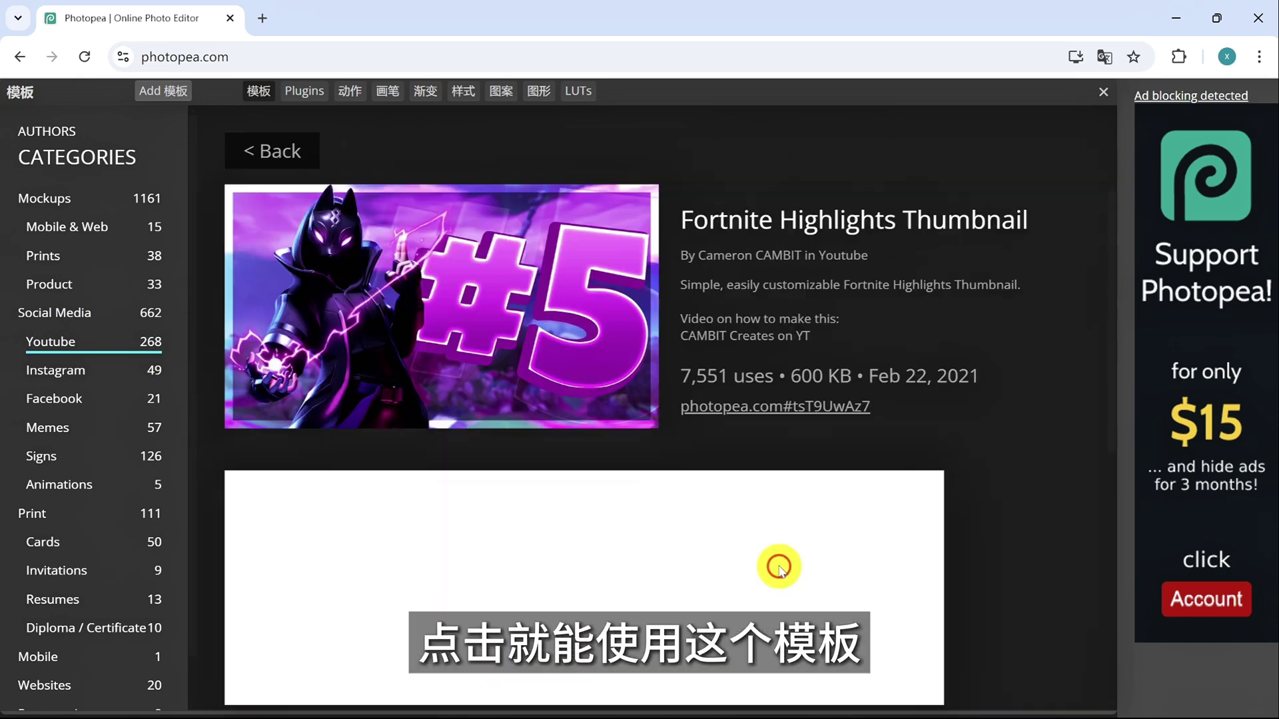
left_click(524, 319)
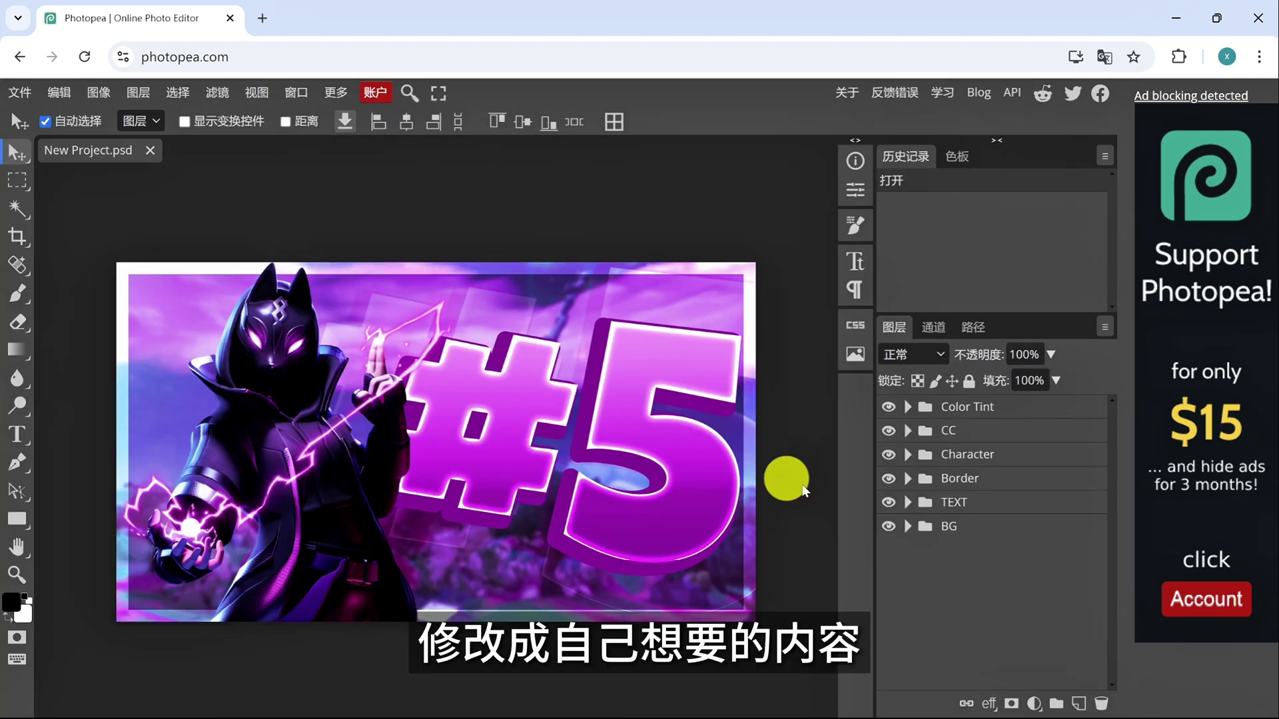
Step: Toggle visibility of the TEXT and Character layers to preview the template
left_click(890, 504)
left_click(891, 480)
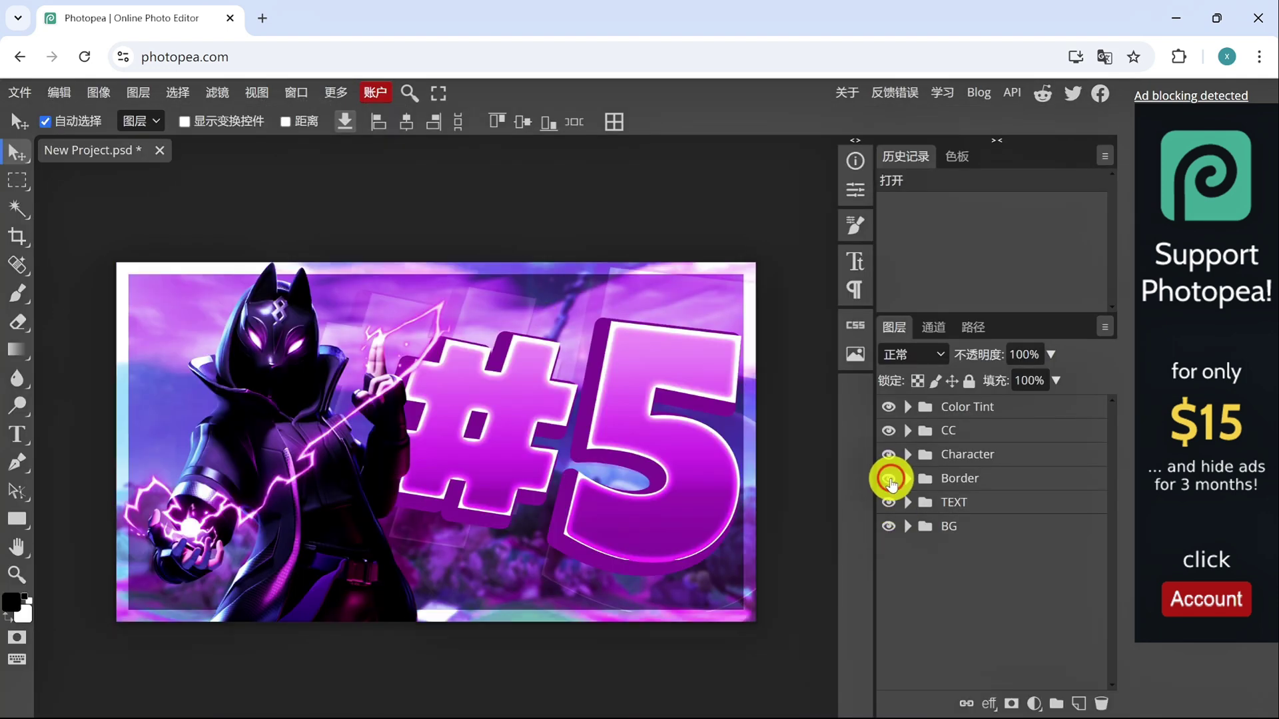
left_click(889, 457)
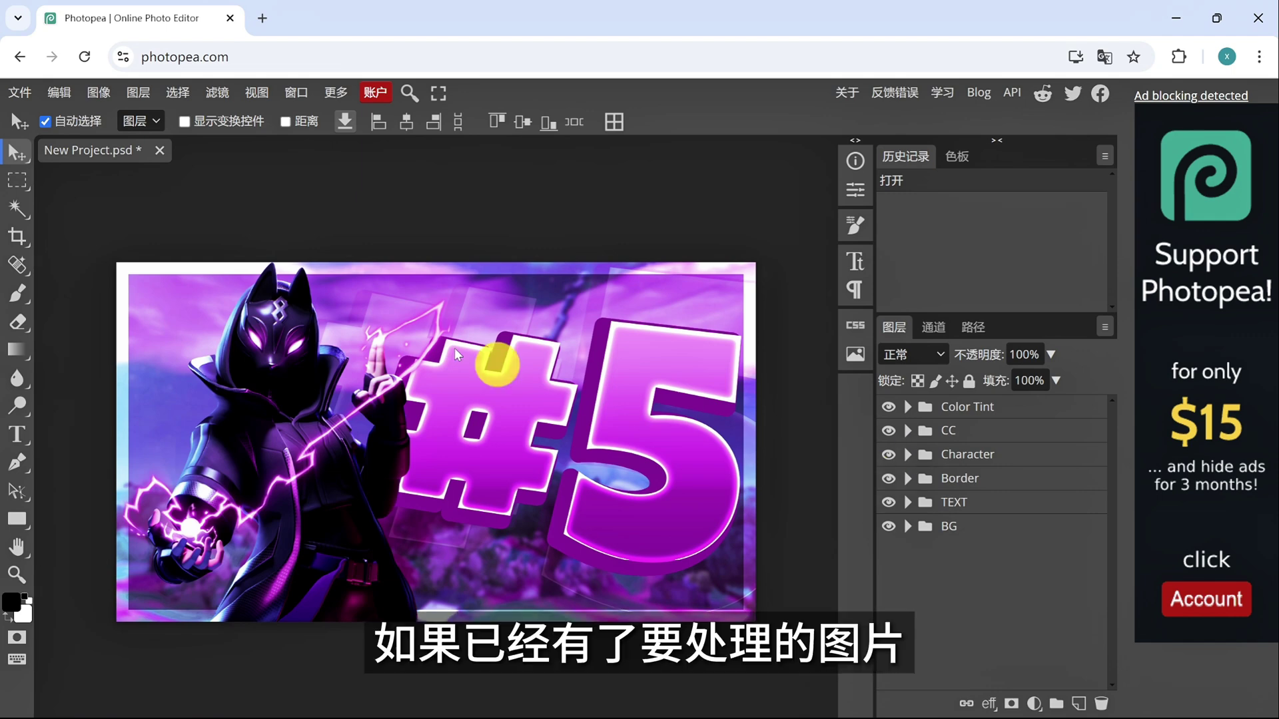
Step: Close the template tab and cancel the open-from-computer dialog
left_click(159, 151)
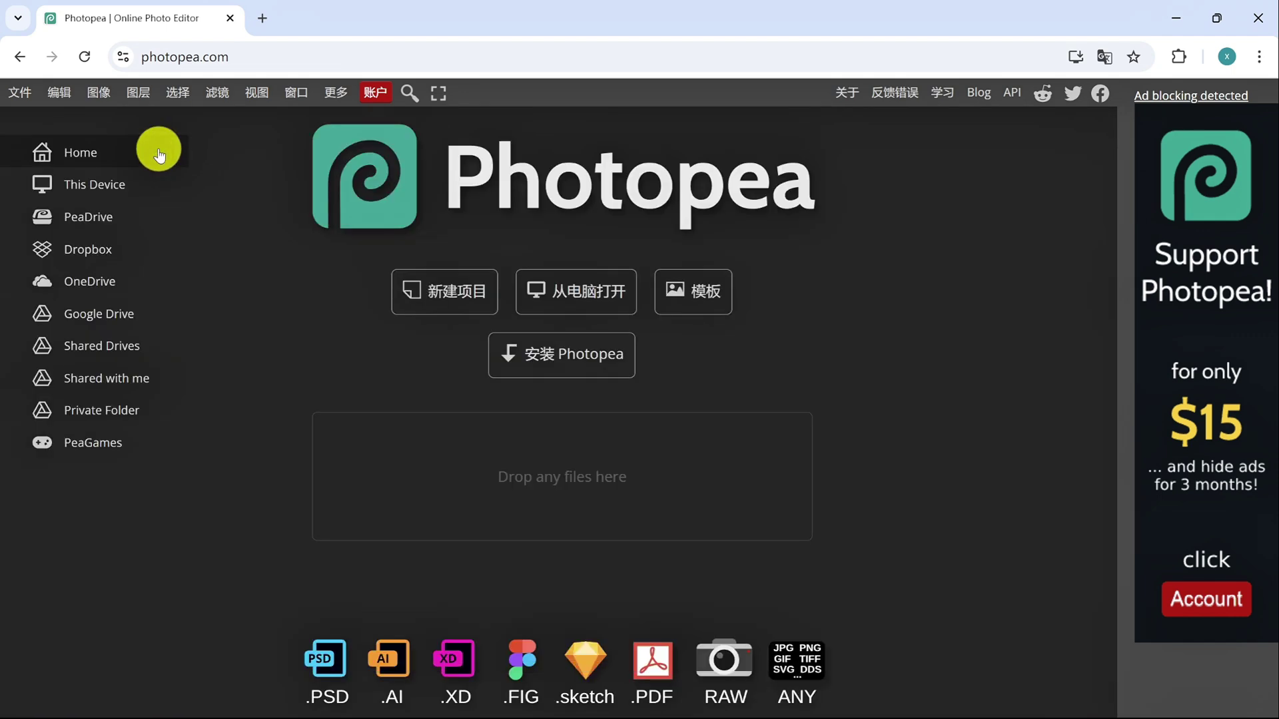
left_click(581, 292)
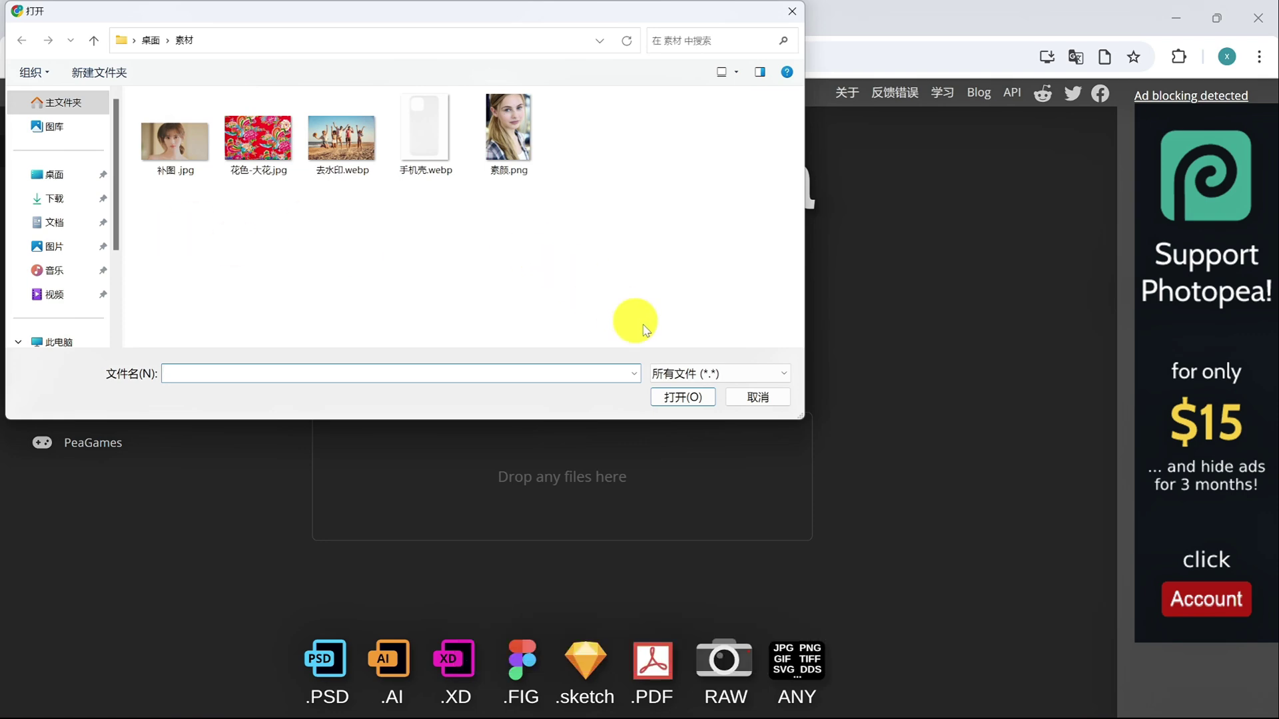
left_click(757, 397)
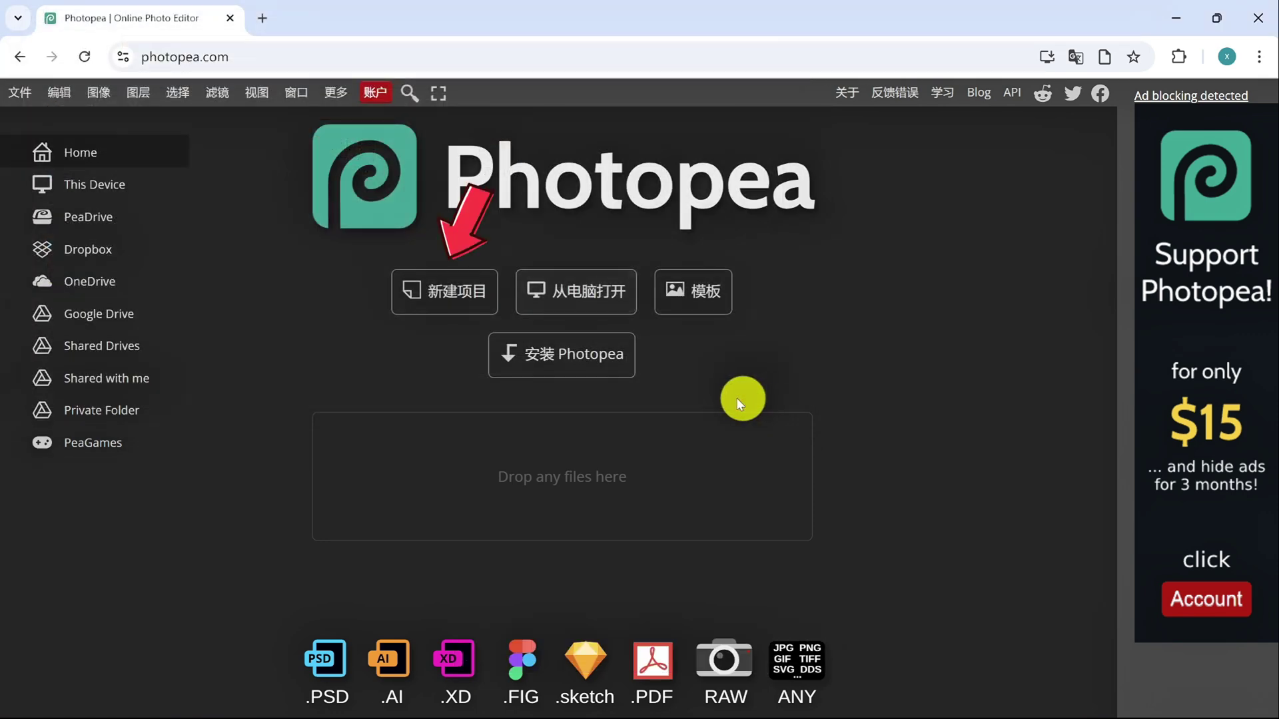
Step: Create a new 1080 × 1350 Insta Portrait document with a transparent background
left_click(478, 291)
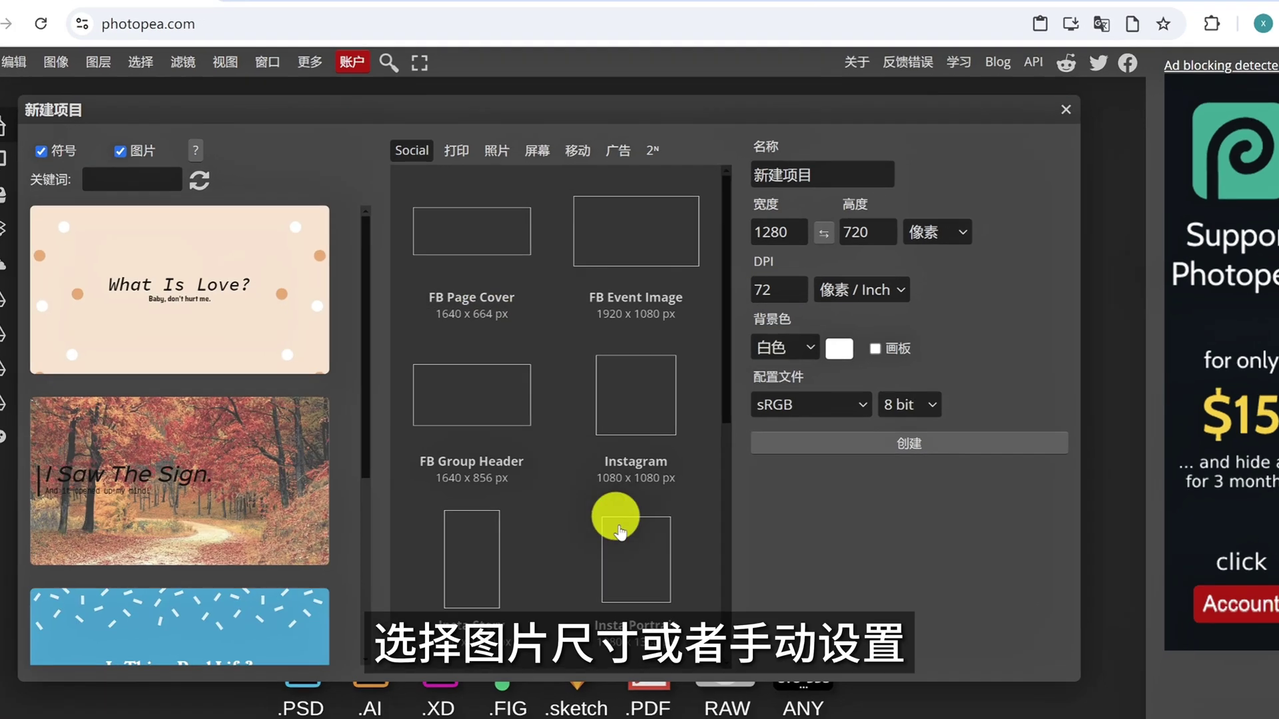
left_click(633, 576)
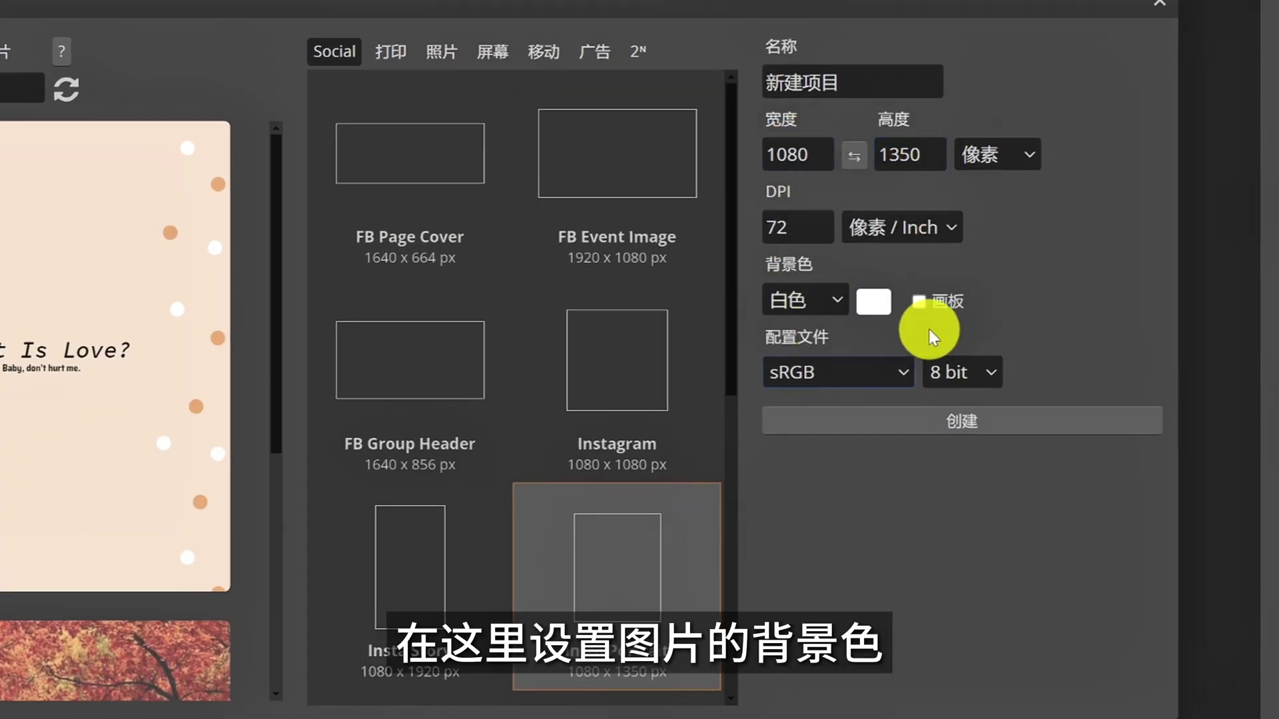
left_click(832, 301)
left_click(814, 399)
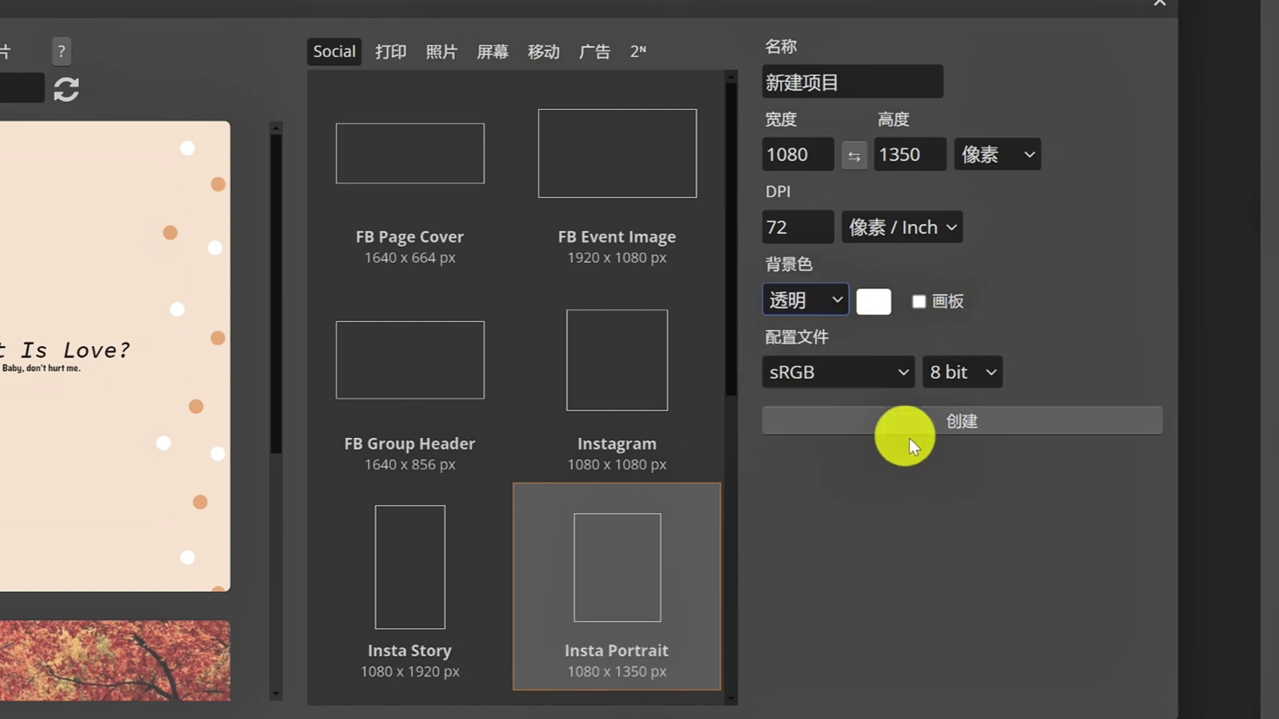
left_click(921, 422)
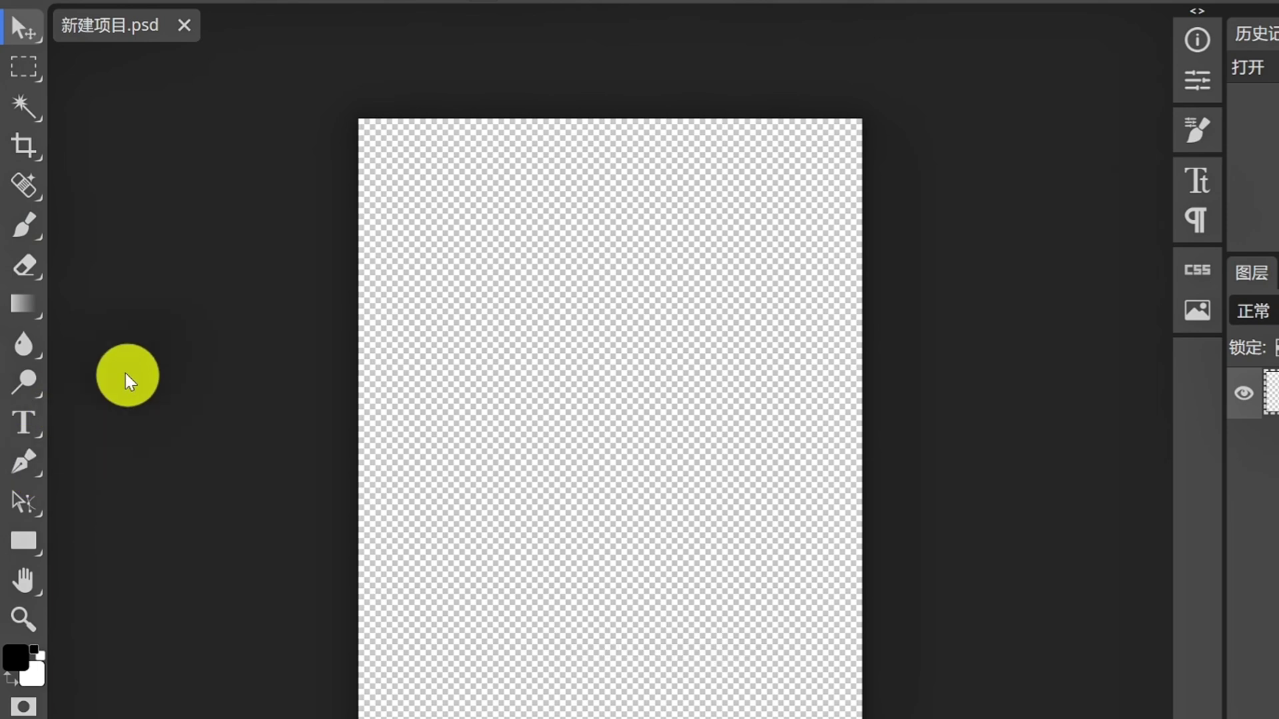
Step: Explore the gradient, blur, brush and eraser tool flyouts, ending on the Brush
right_click(18, 306)
right_click(25, 358)
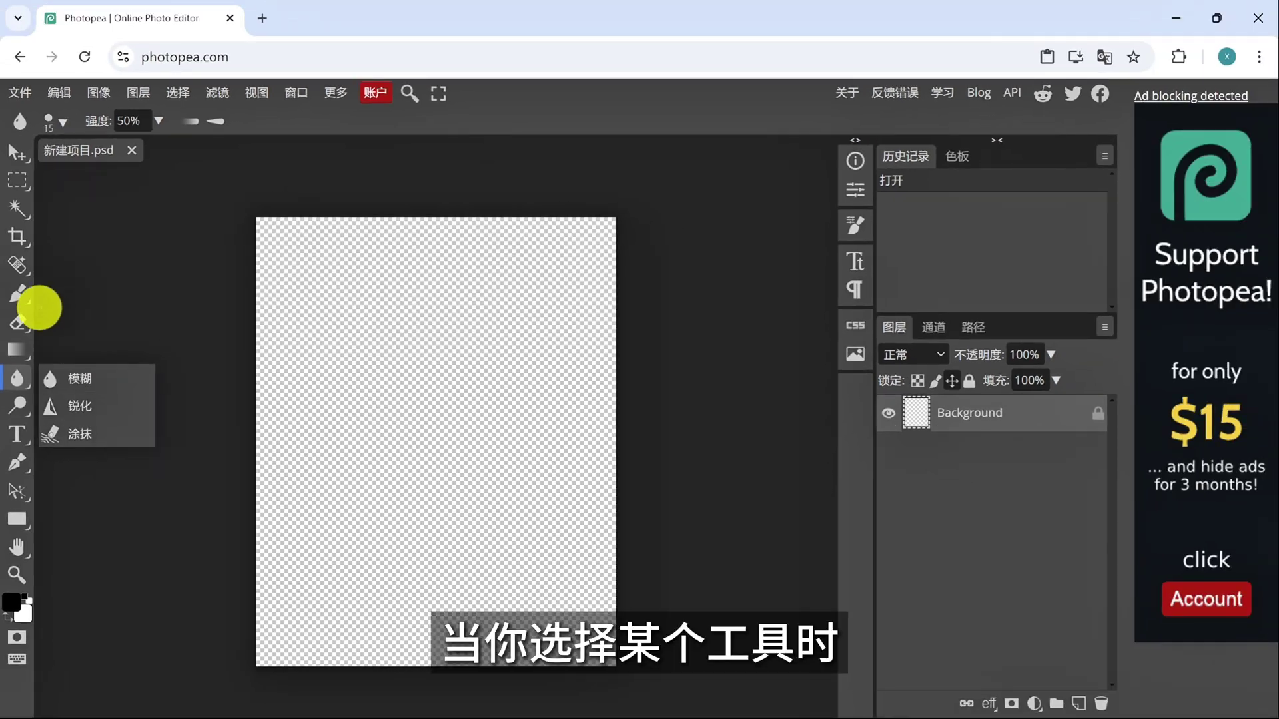
right_click(17, 293)
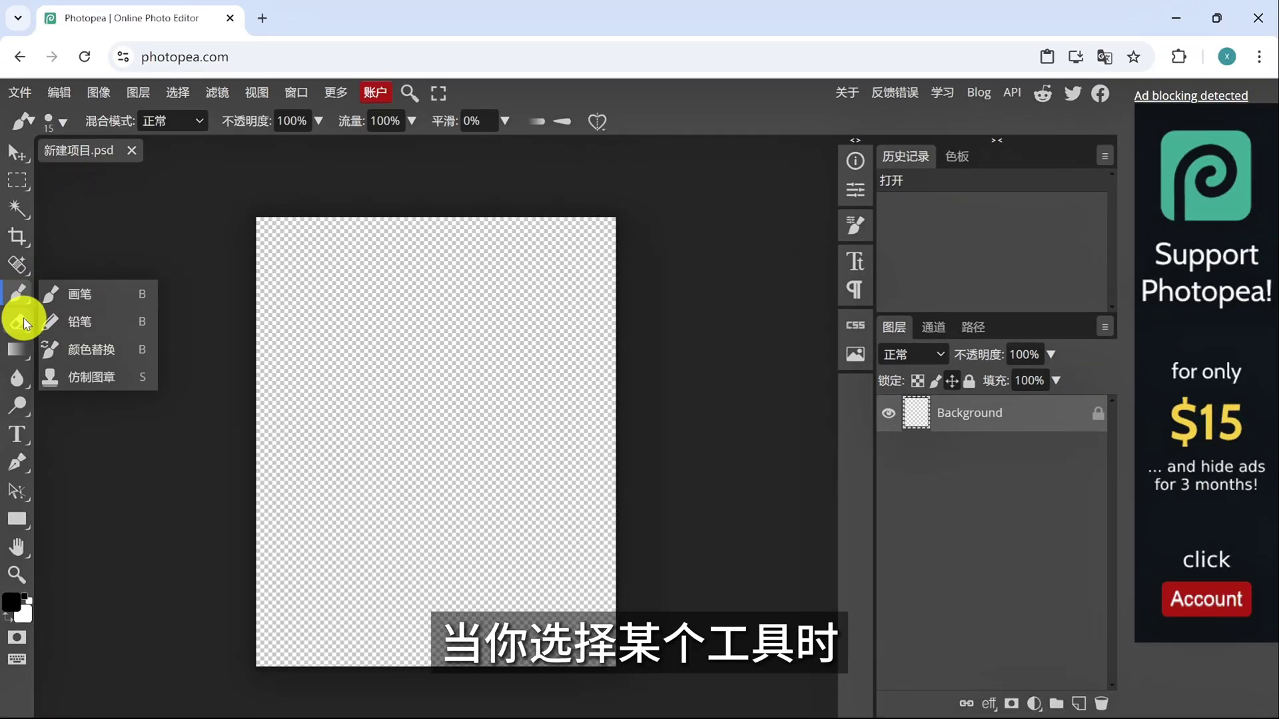
right_click(20, 323)
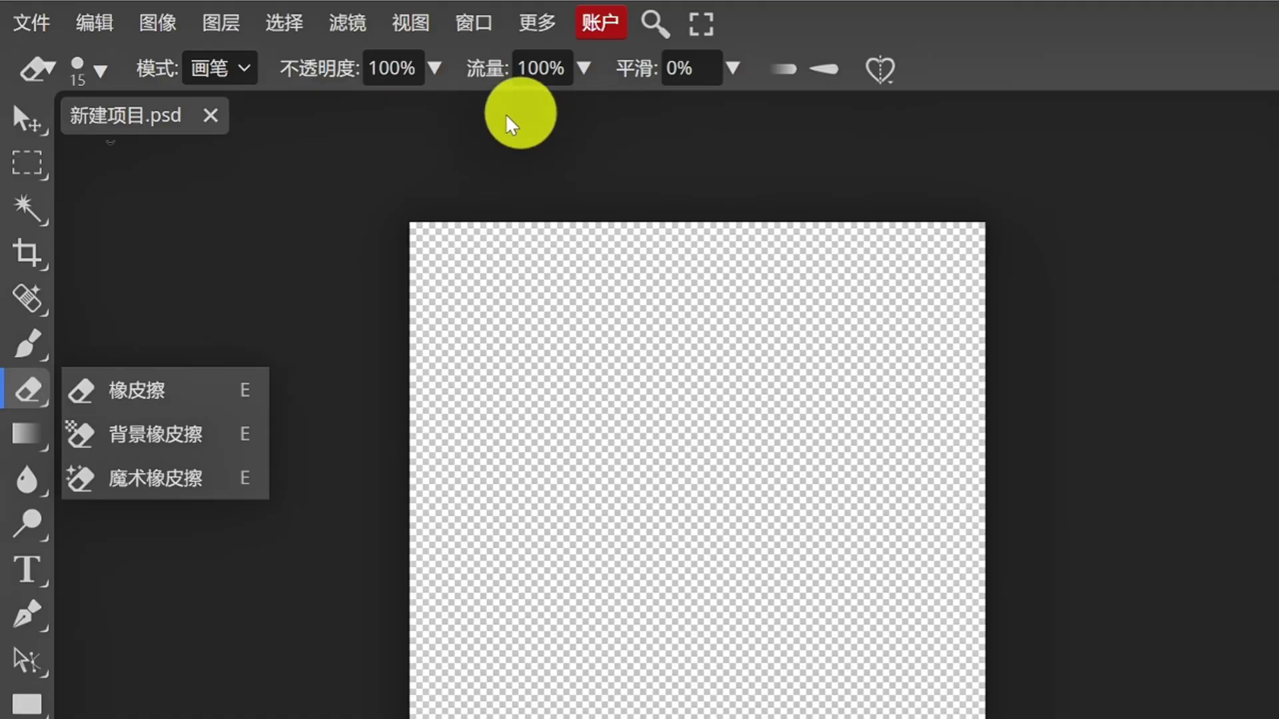
right_click(30, 343)
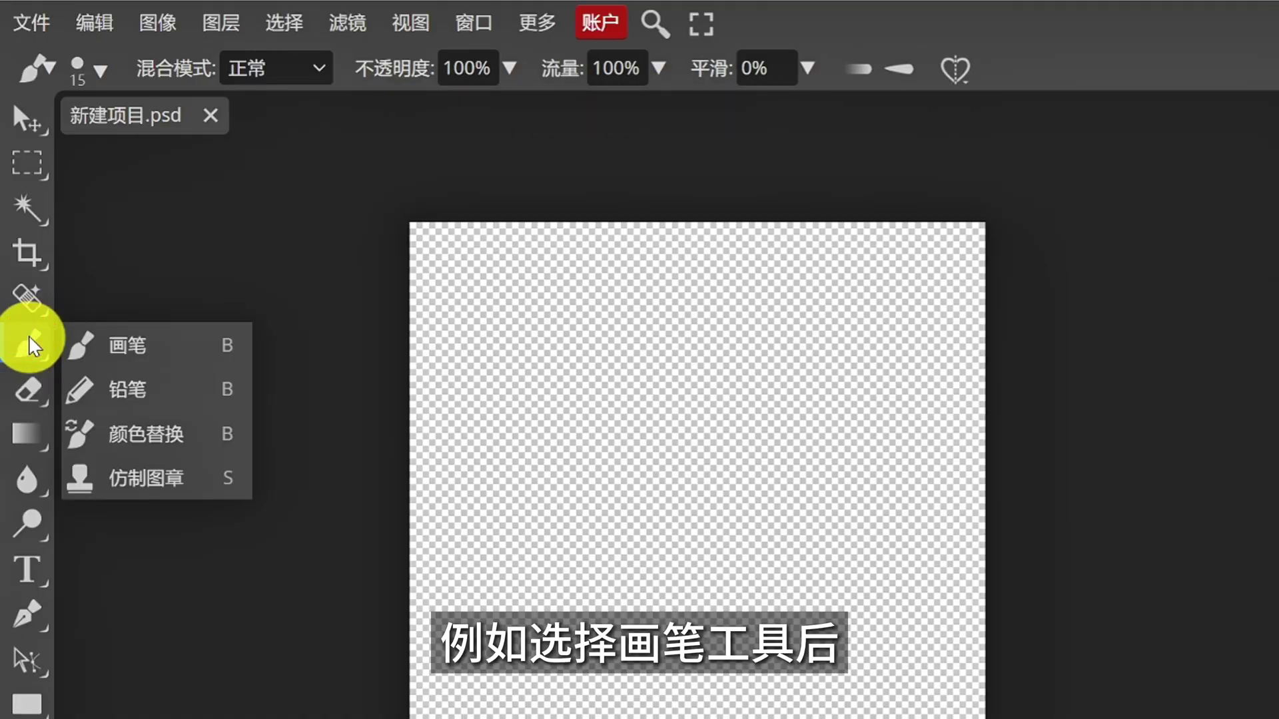
Step: Set the brush size to 41 px and keep opacity at 100%
left_click(100, 68)
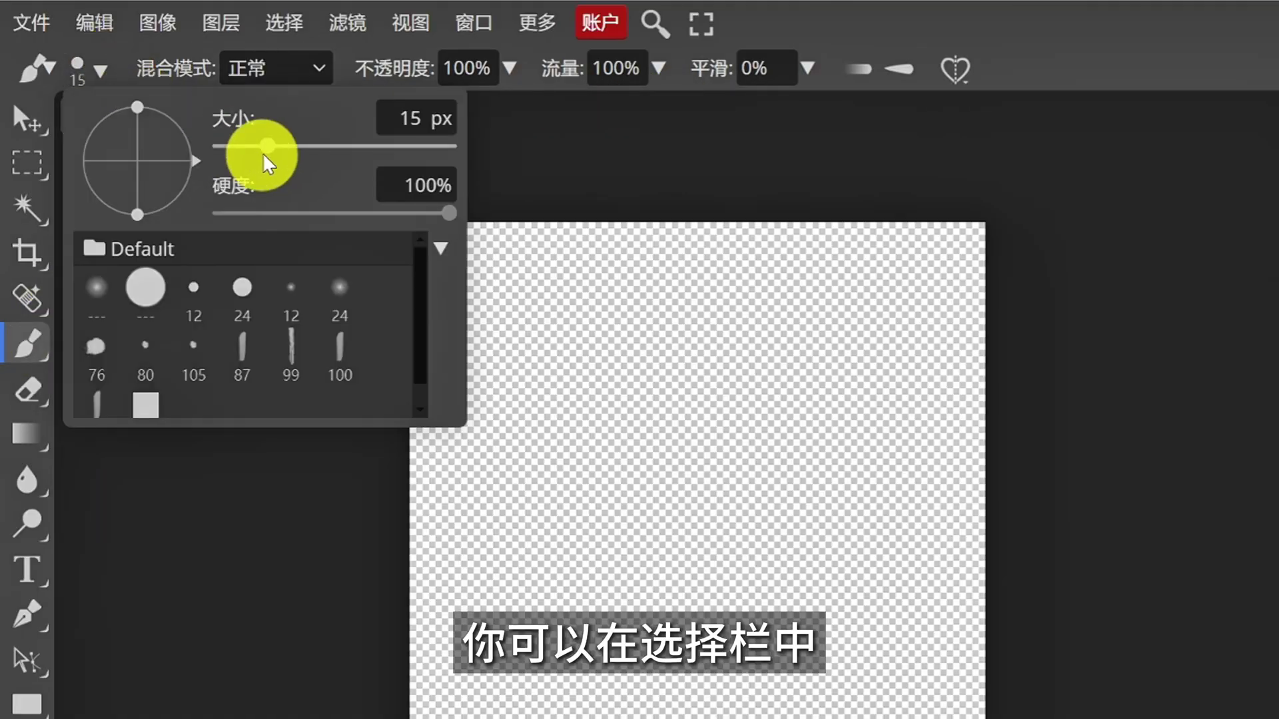
left_click_drag(267, 146, 292, 146)
left_click(511, 67)
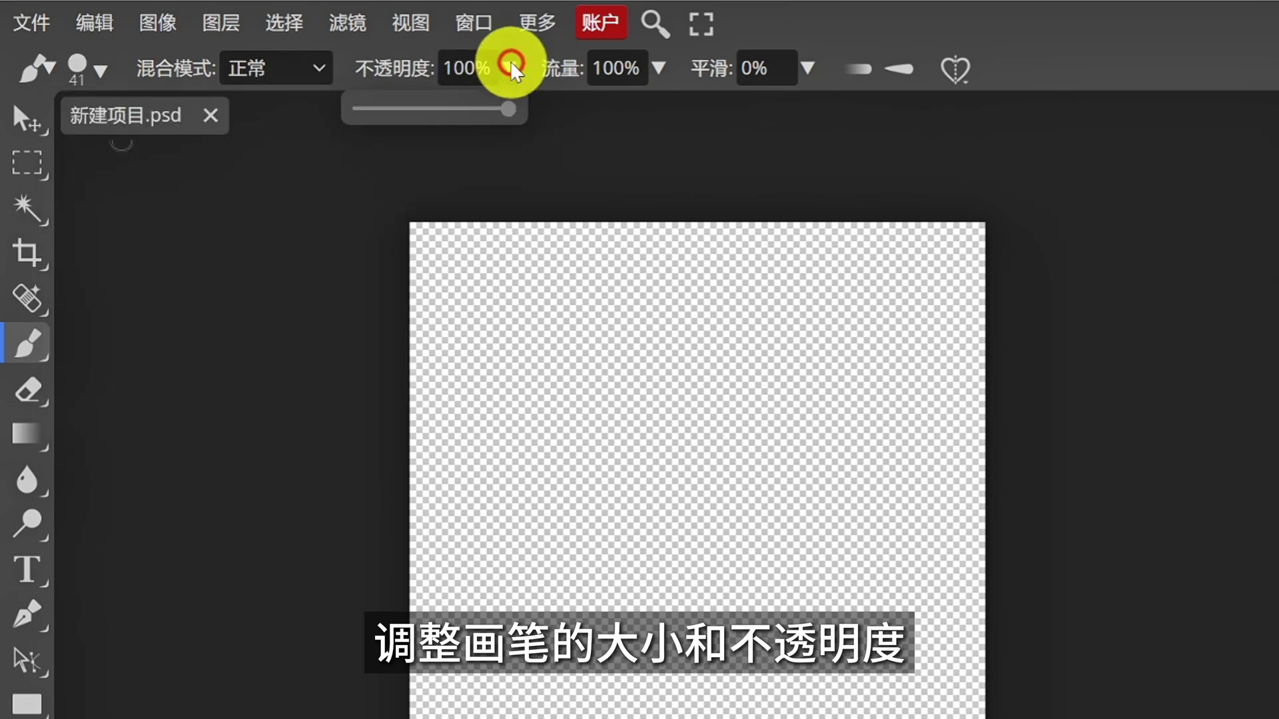
mouse_move(508, 108)
left_mouse_down()
mouse_move(406, 110)
mouse_move(513, 110)
left_mouse_up()
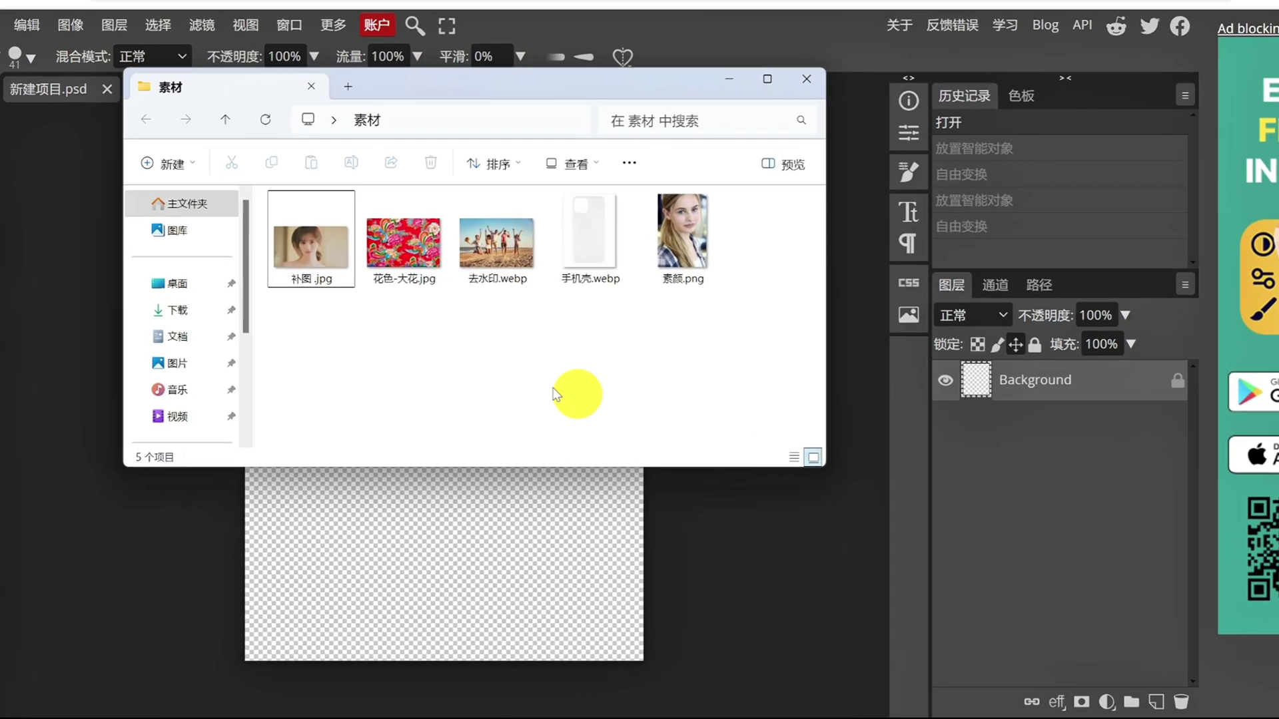
left_click(399, 220)
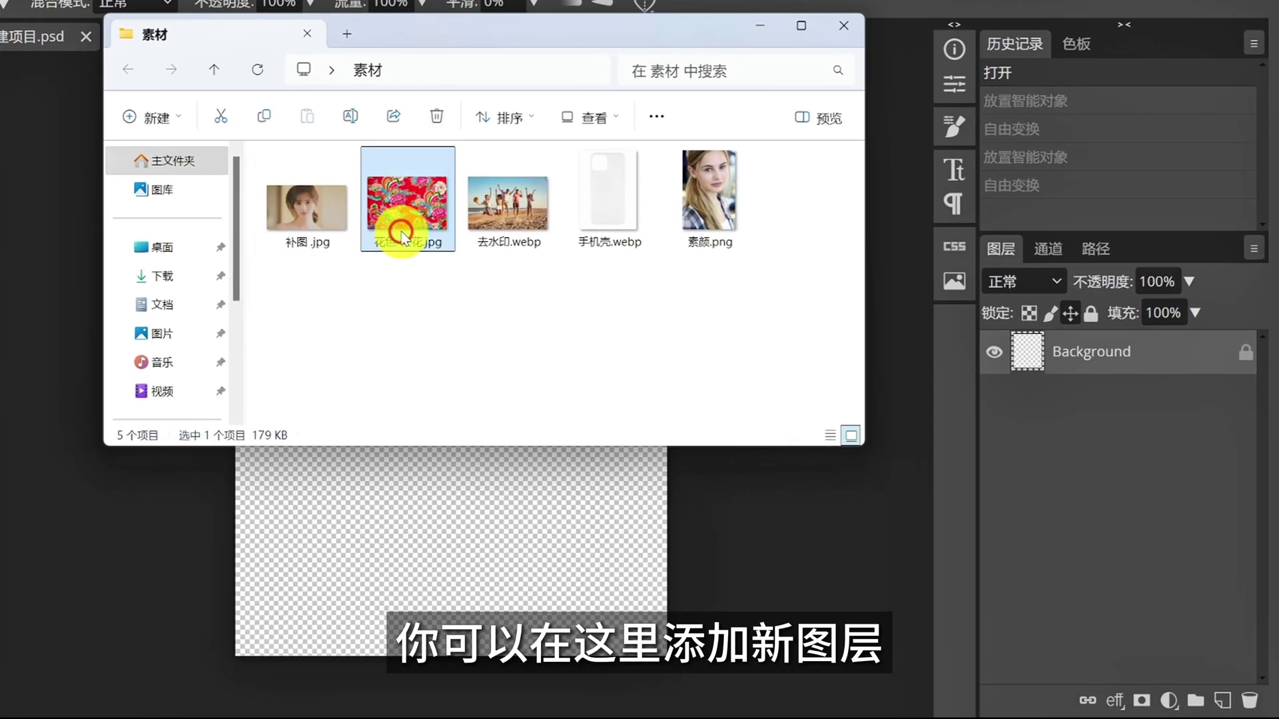
left_click_drag(576, 223, 1075, 514)
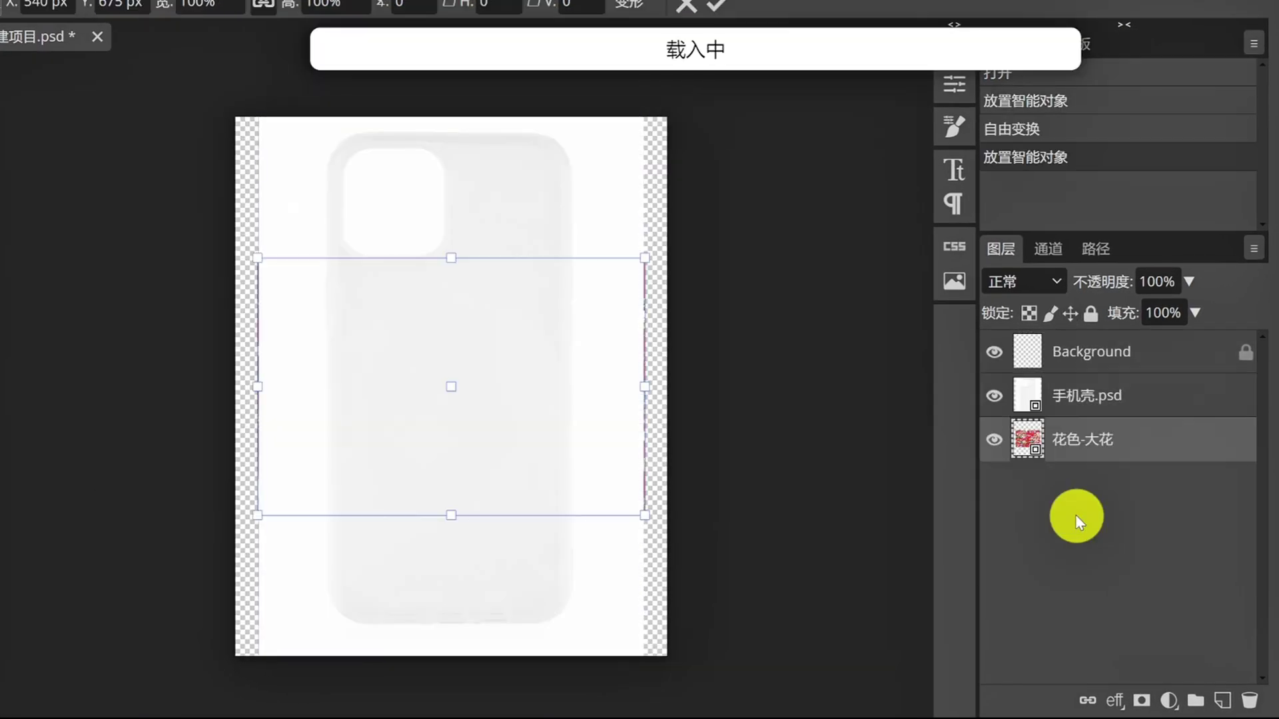
right_click(1084, 480)
left_click(963, 277)
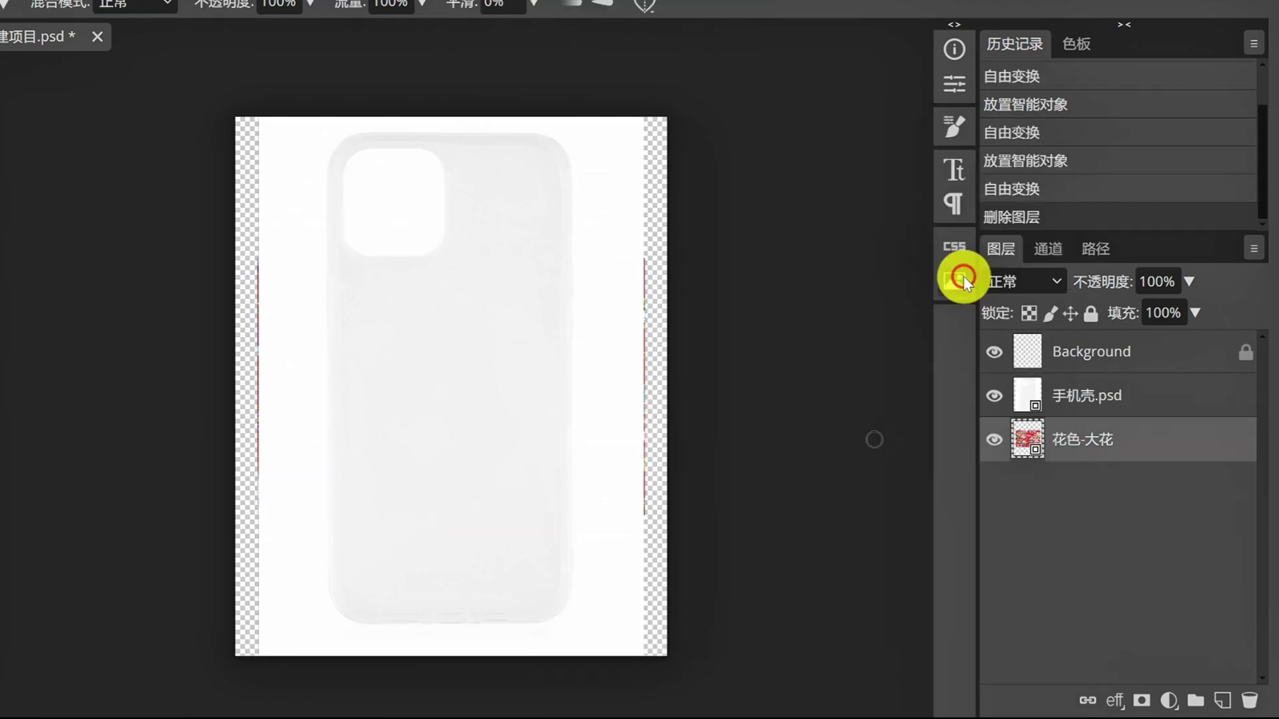
left_click_drag(1113, 386, 1119, 348)
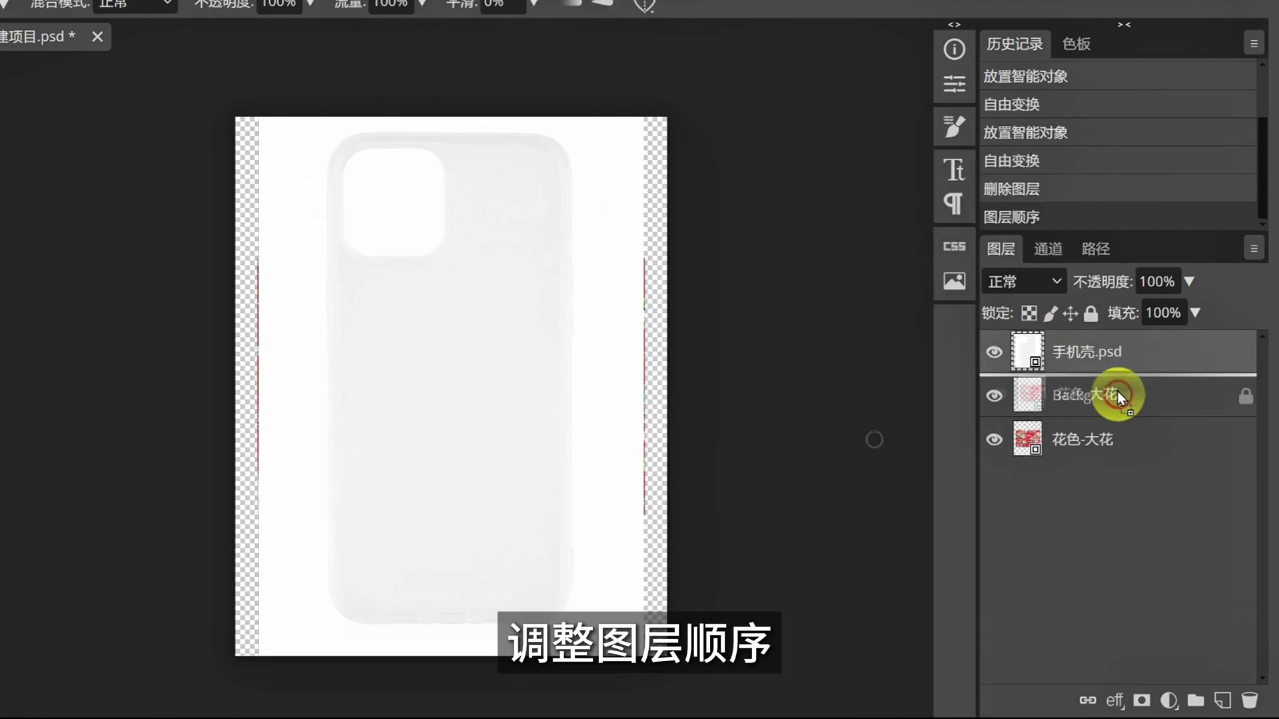
left_click_drag(1119, 396, 1110, 348)
left_click_drag(1190, 313, 1203, 324)
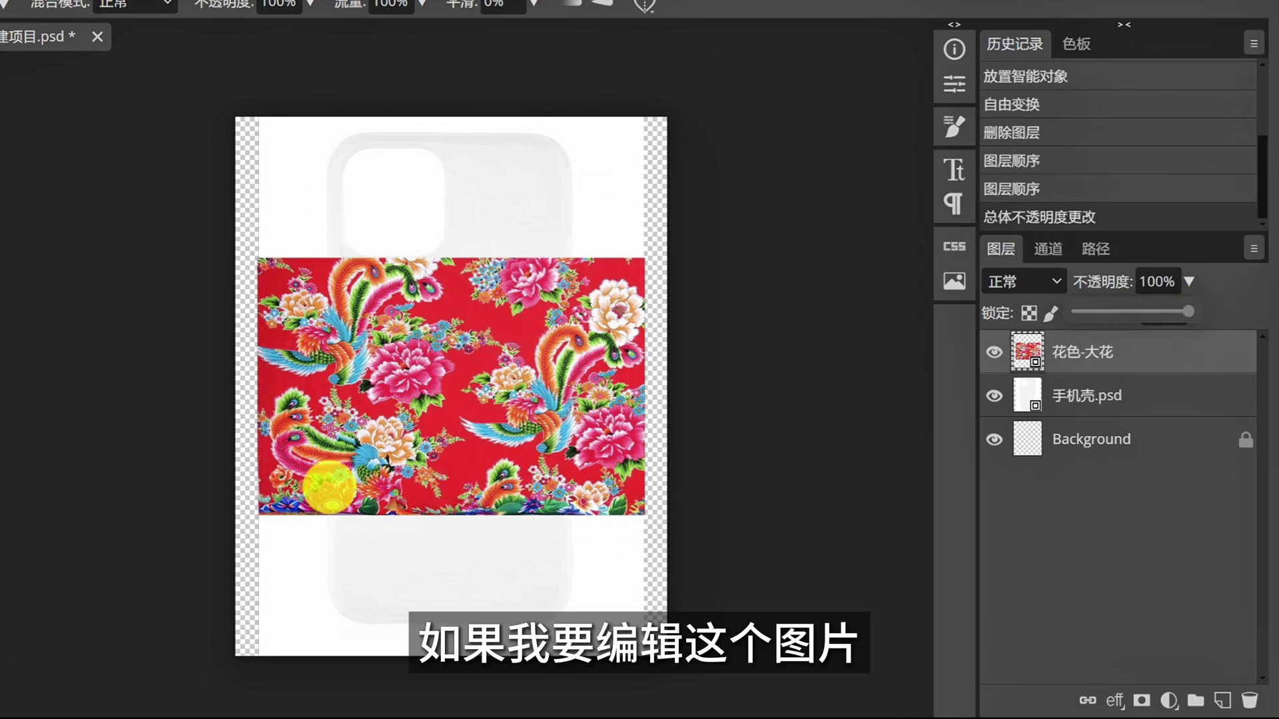
left_click_drag(403, 370, 541, 399)
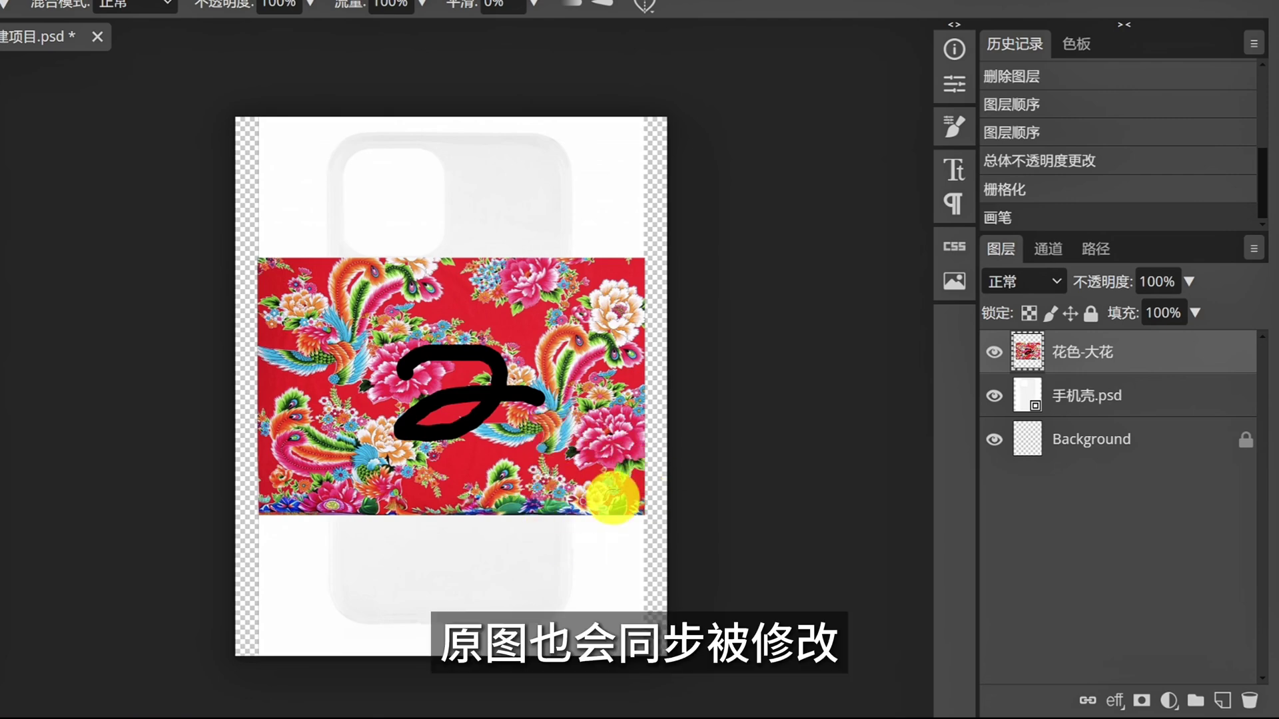
key("ctrl+z")
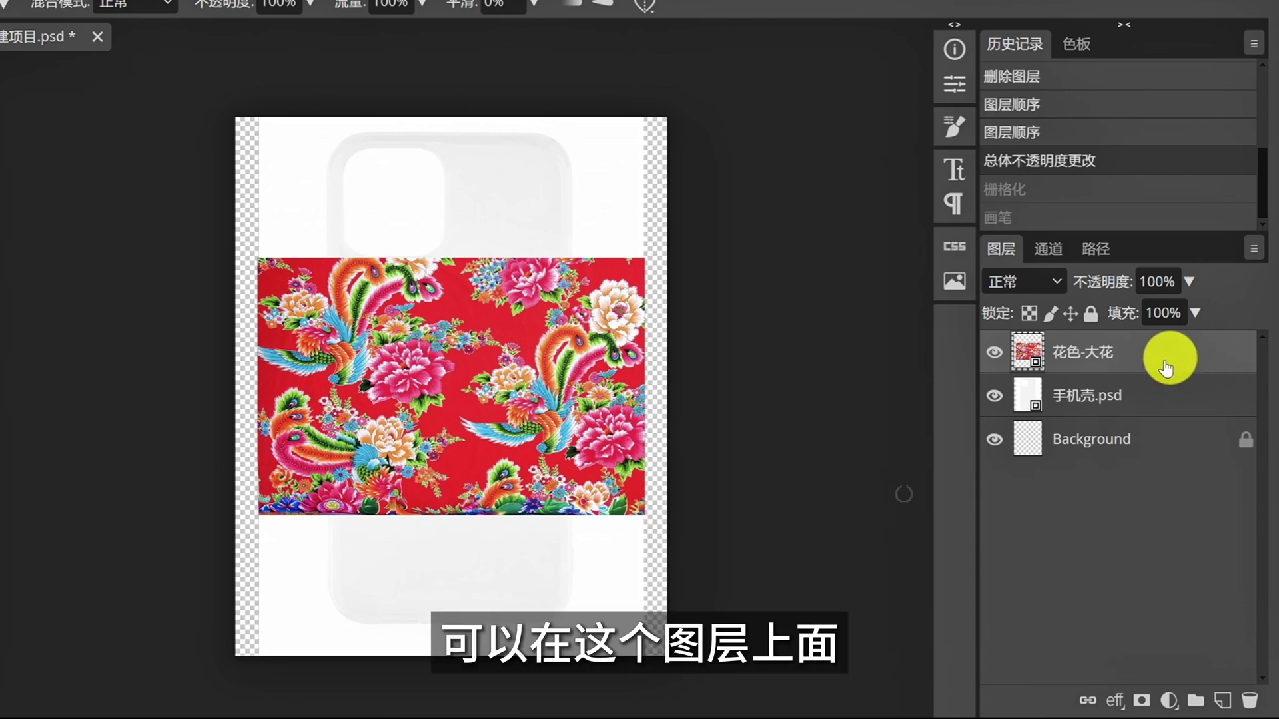
left_click(1223, 699)
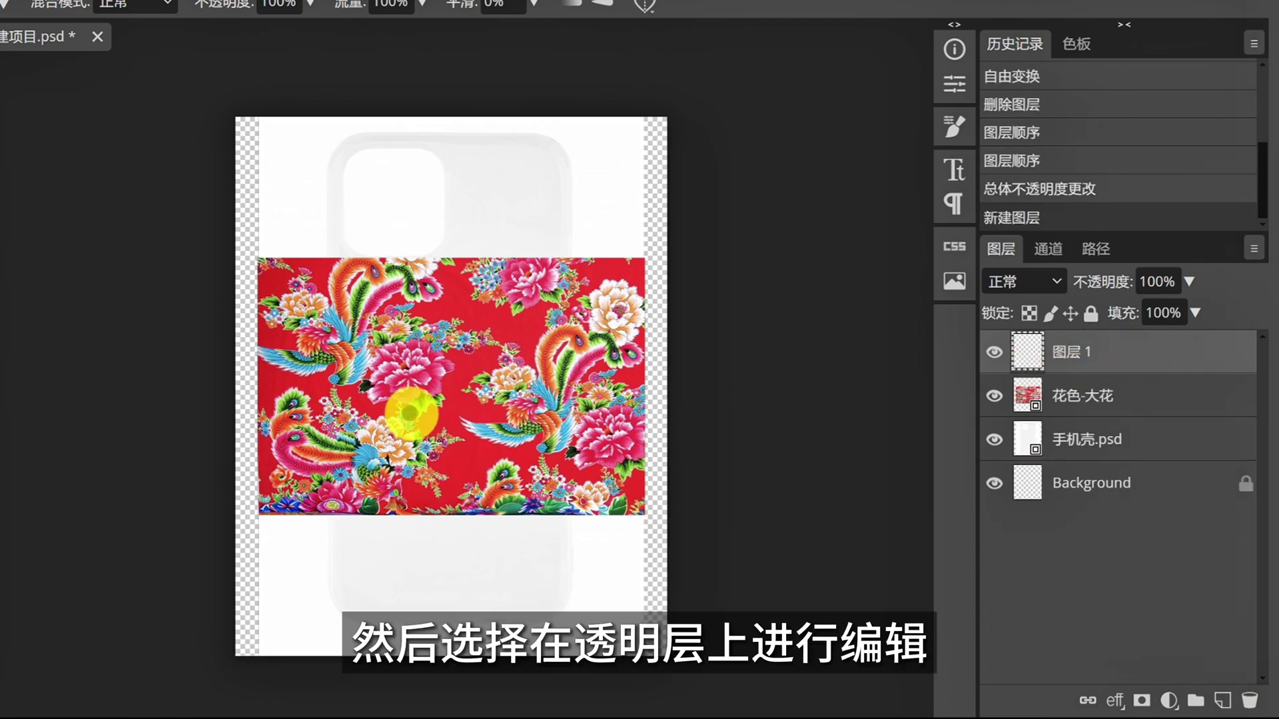
mouse_move(369, 369)
left_mouse_down()
mouse_move(528, 265)
mouse_move(385, 437)
mouse_move(593, 456)
left_mouse_up()
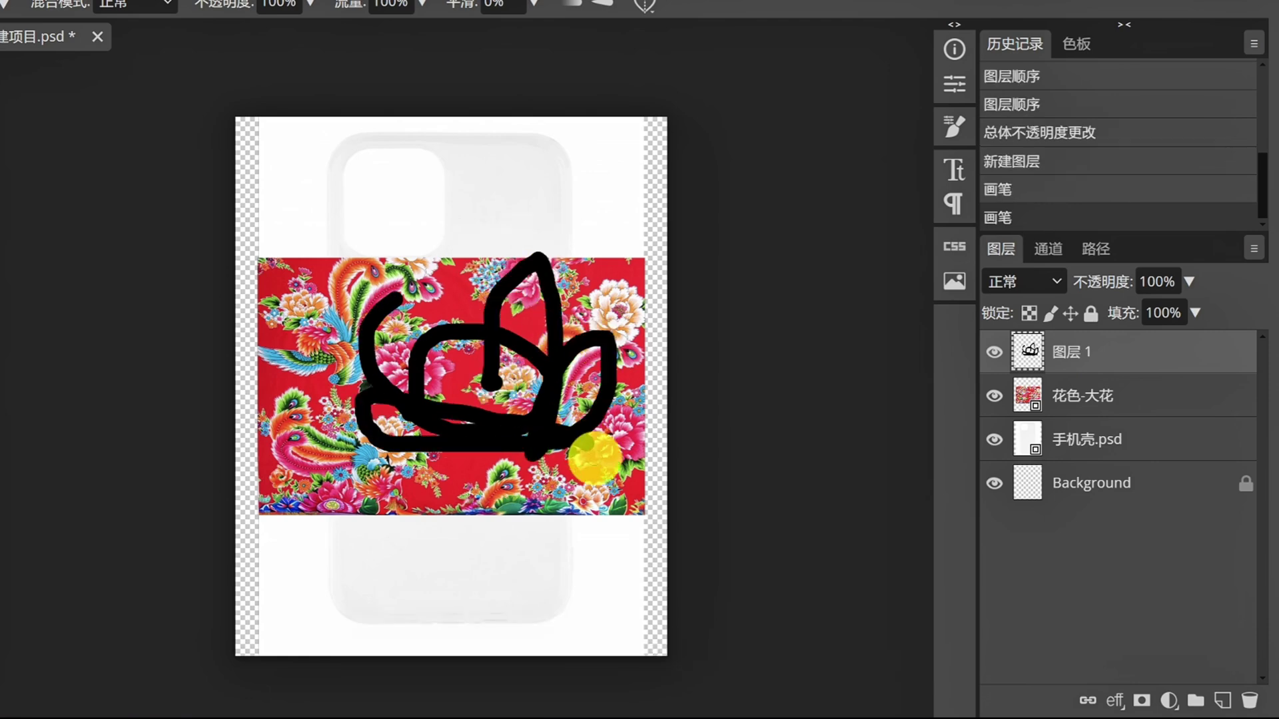
left_click(995, 352)
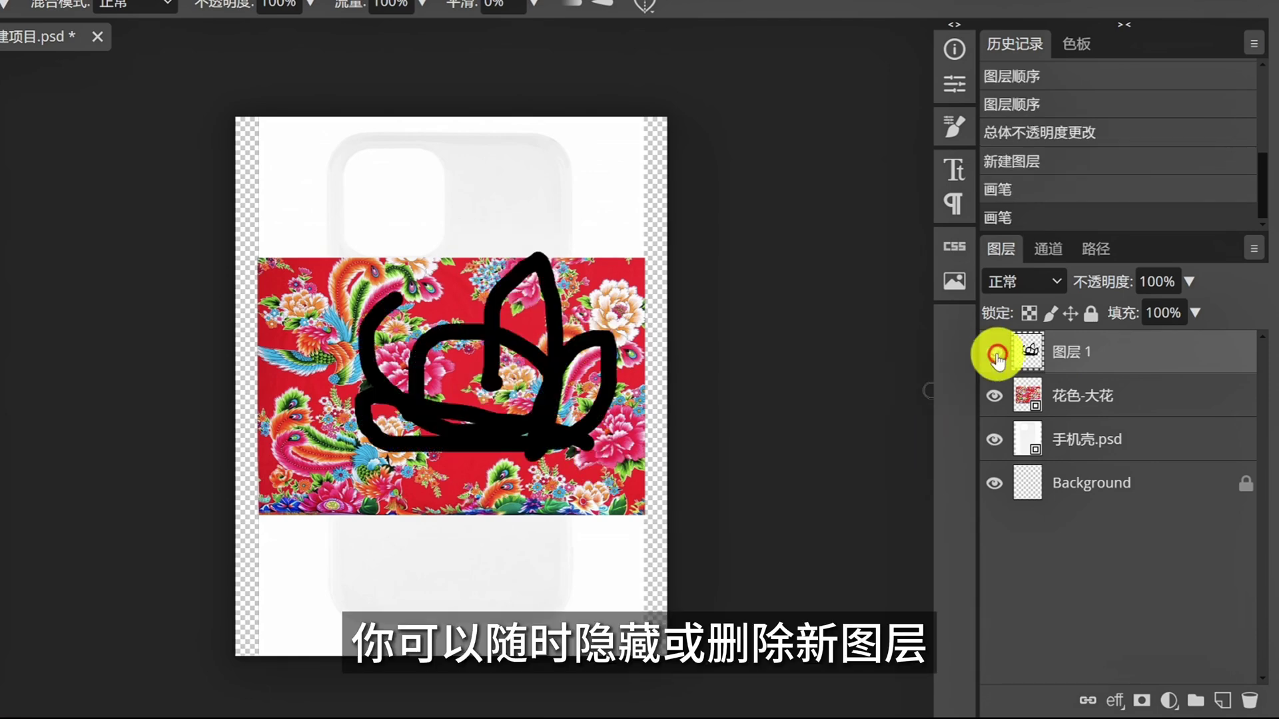
right_click(1110, 357)
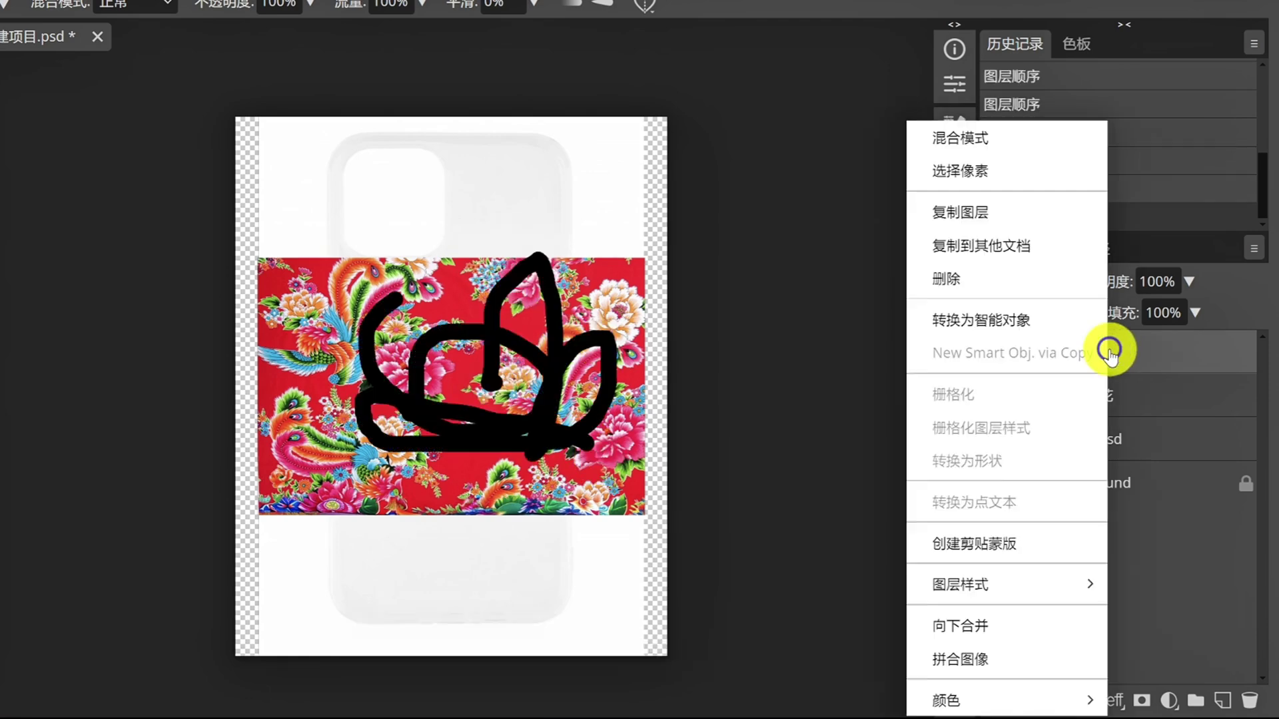
left_click(1043, 283)
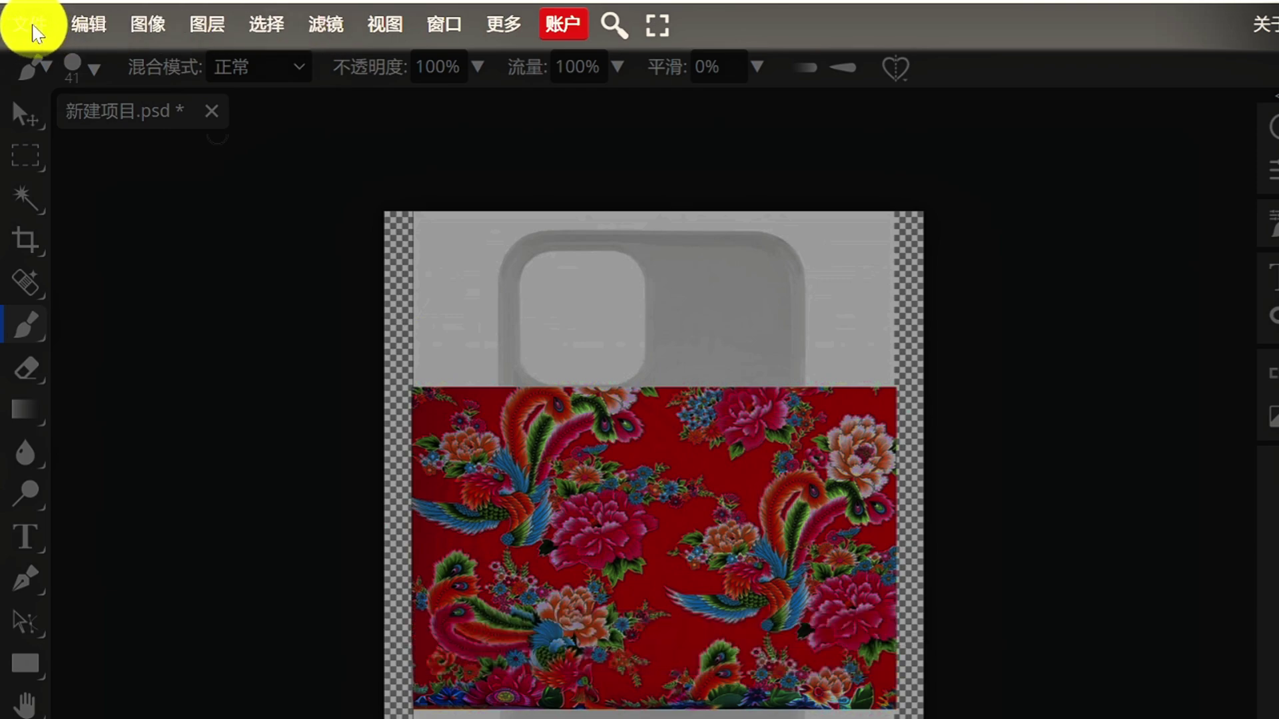
left_click(26, 24)
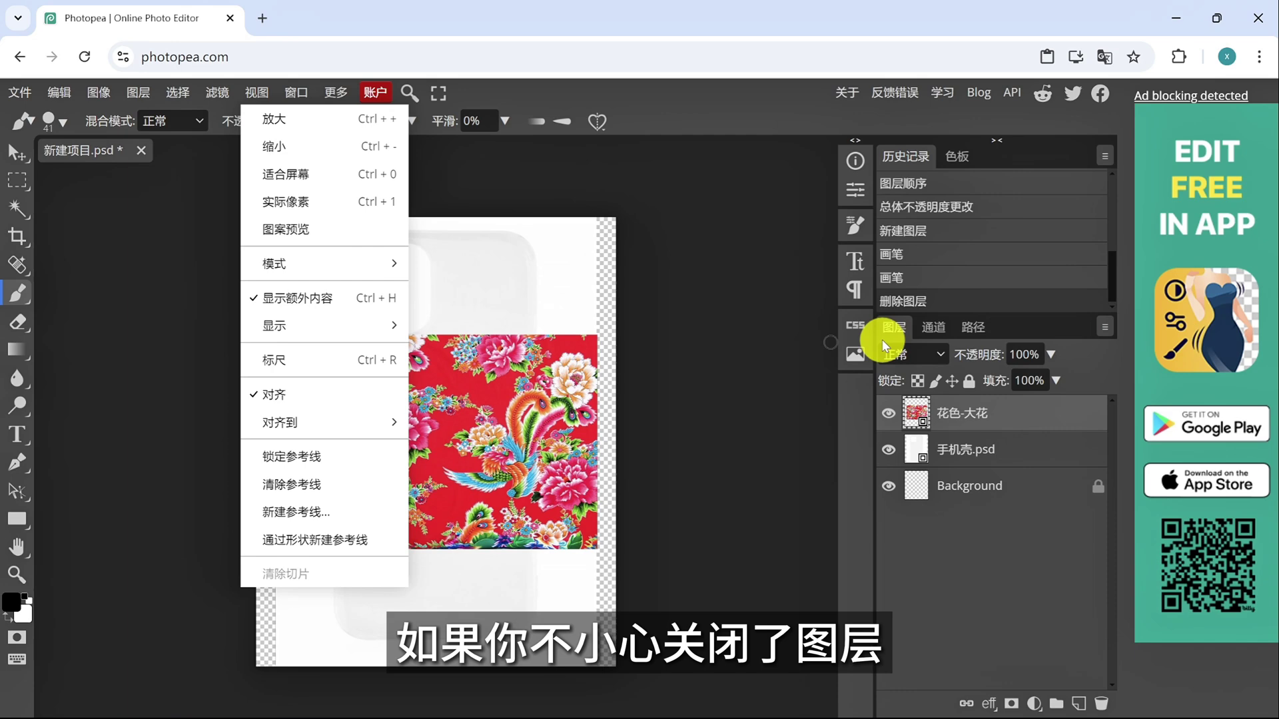
right_click(890, 333)
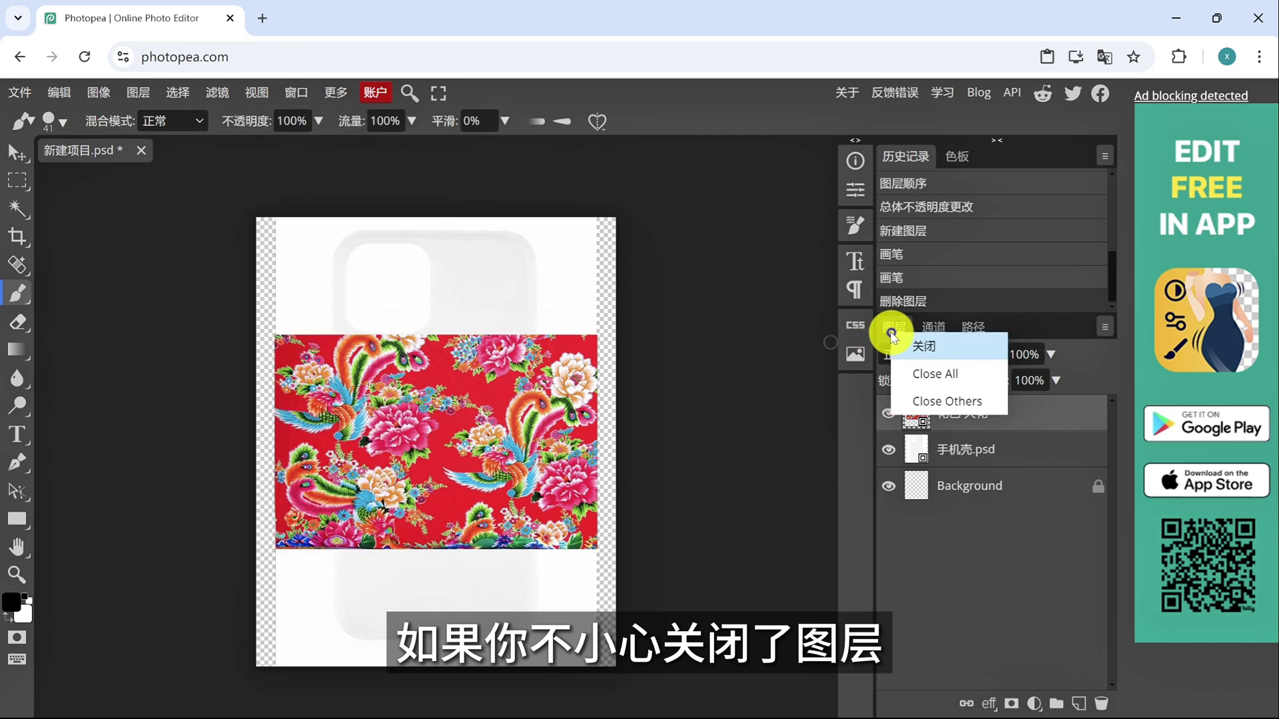
left_click(919, 348)
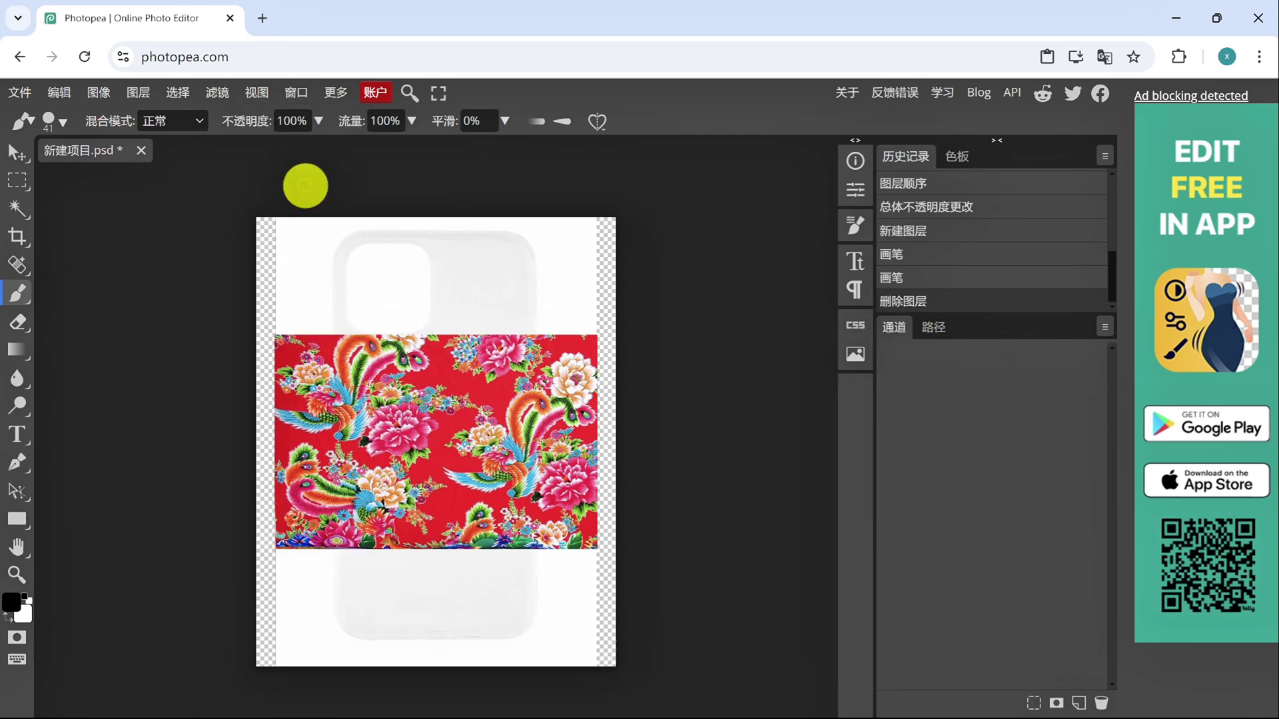
left_click(297, 92)
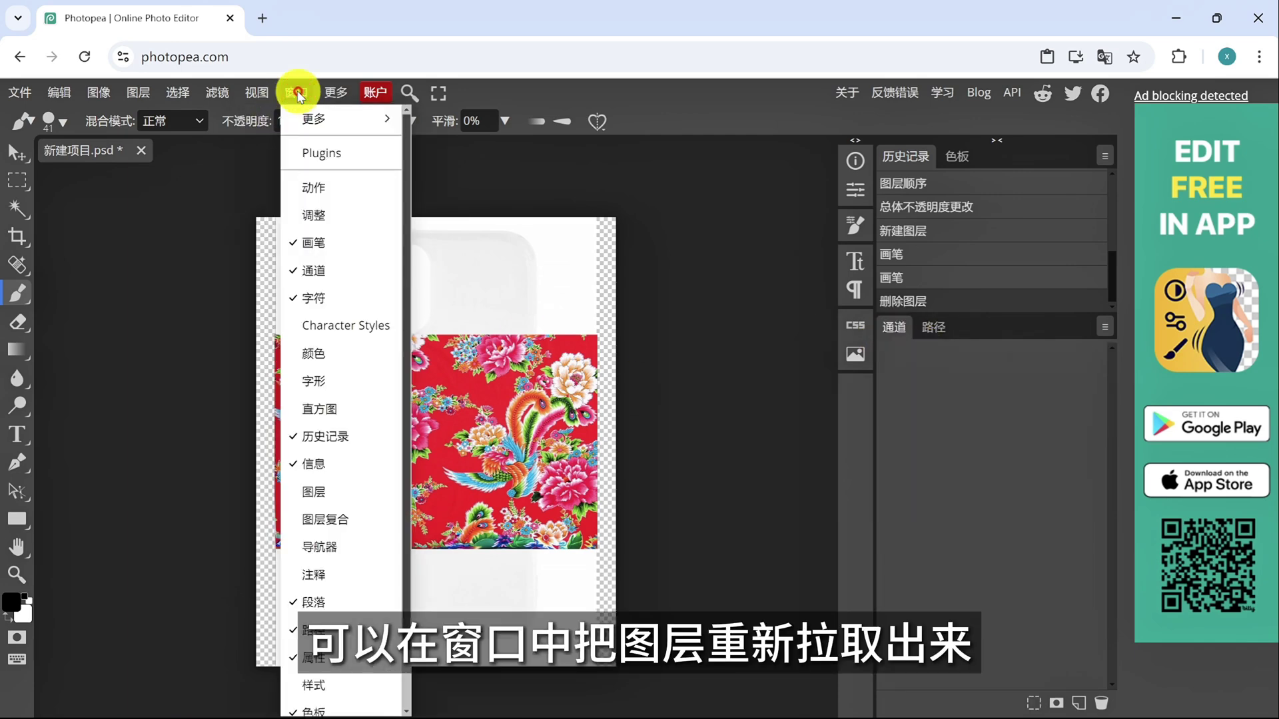
left_click(345, 494)
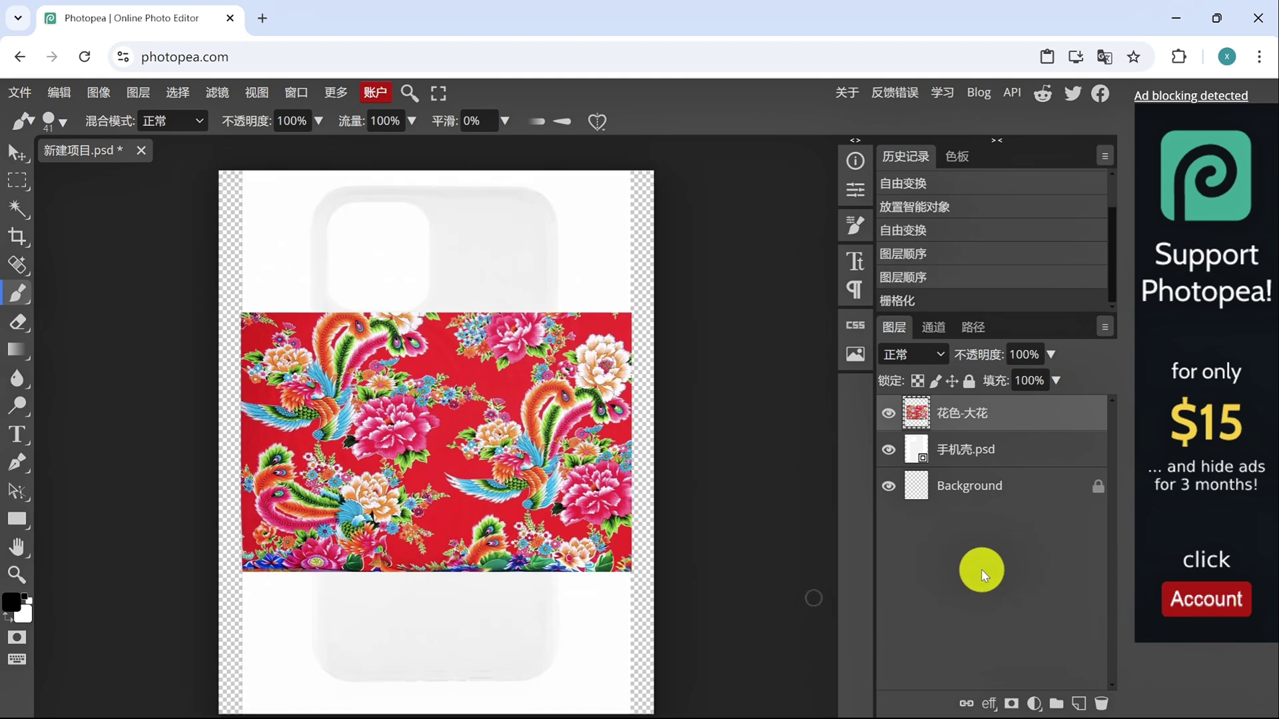
Step: Zoom and pan around the canvas, then hide the floral pattern layer
key("alt")
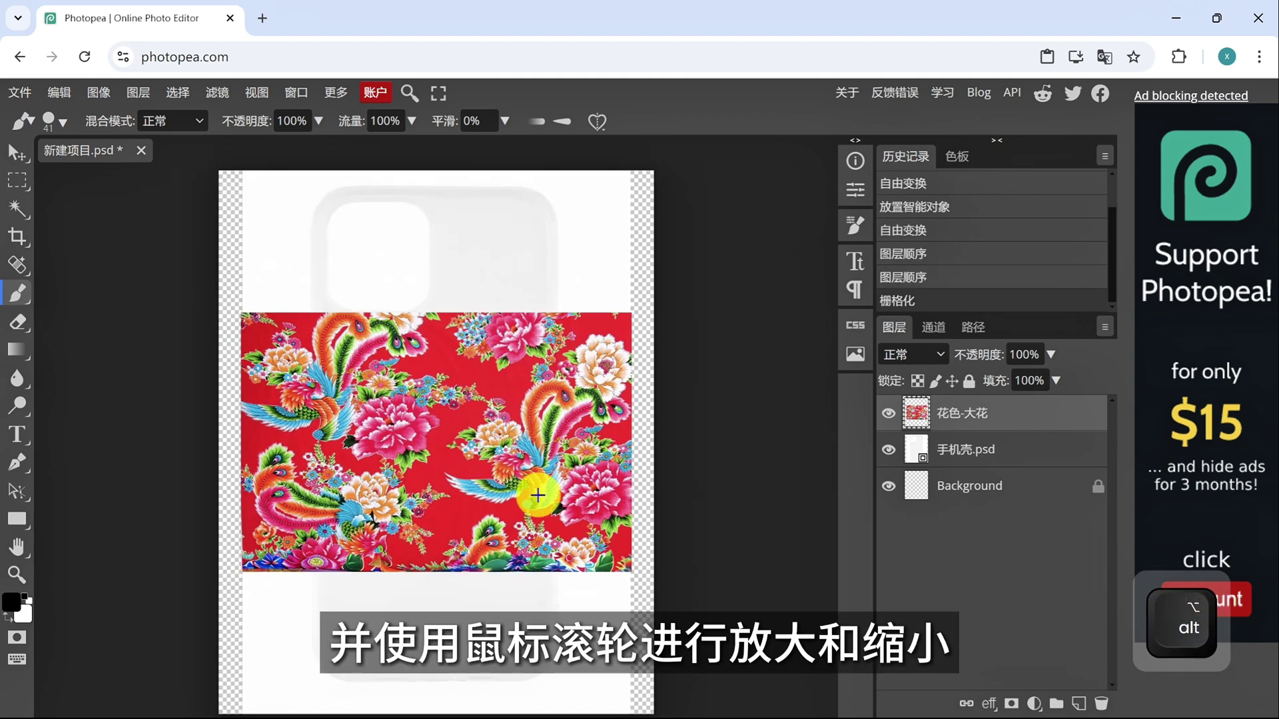
scroll(538, 495, "down", 2)
scroll(533, 492, "up", 2)
scroll(530, 491, "down", 2)
scroll(526, 489, "up", 1)
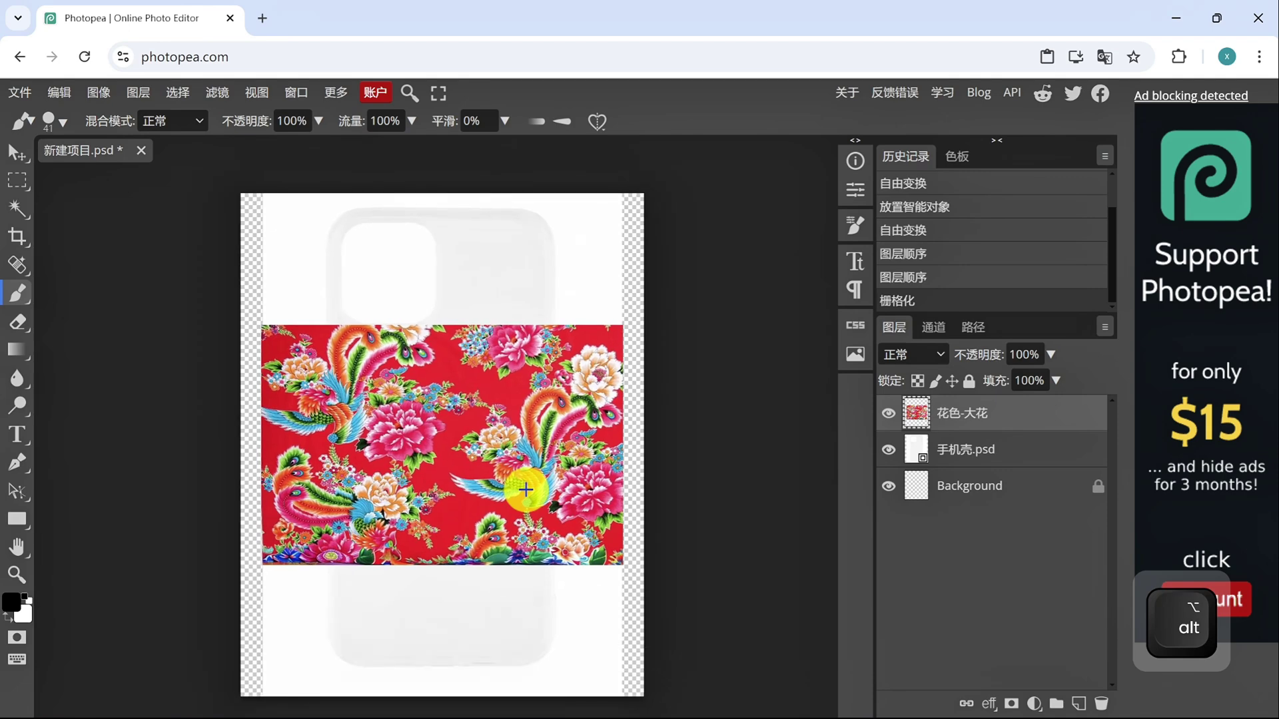
key("space")
mouse_move(525, 490)
left_mouse_down()
mouse_move(536, 484)
mouse_move(465, 457)
mouse_move(503, 463)
left_mouse_up()
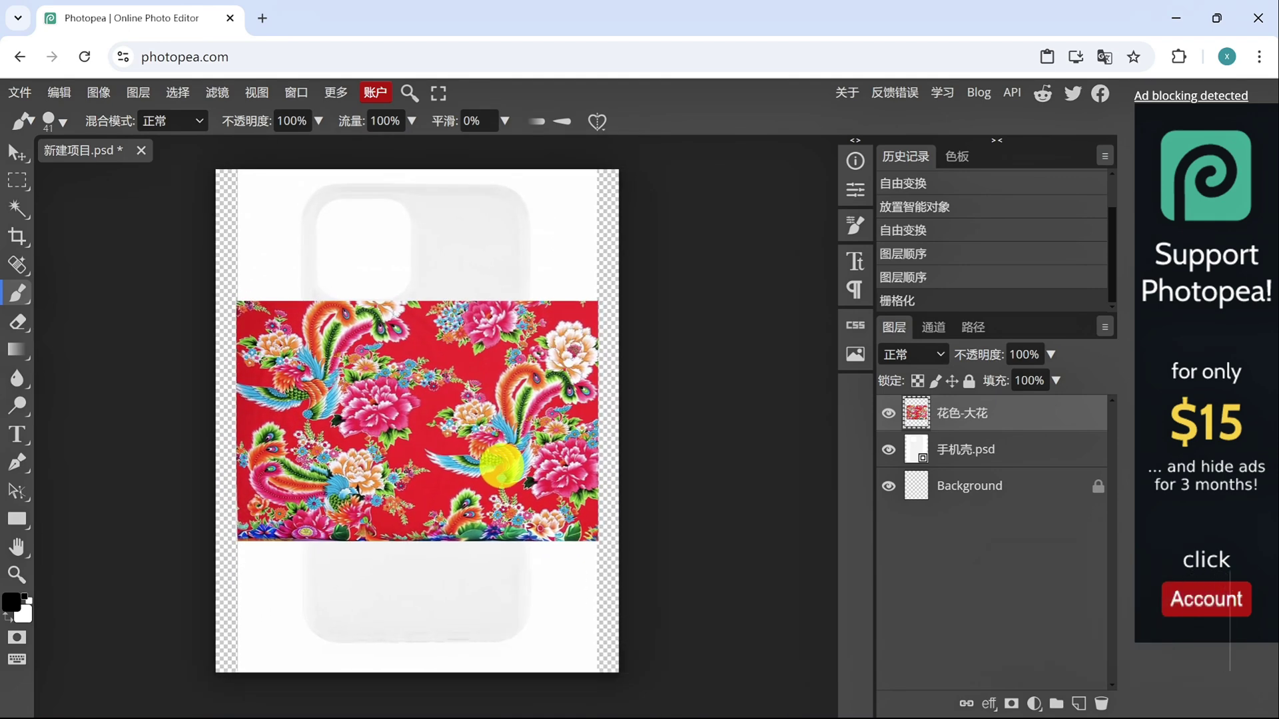
key("ctrl+1")
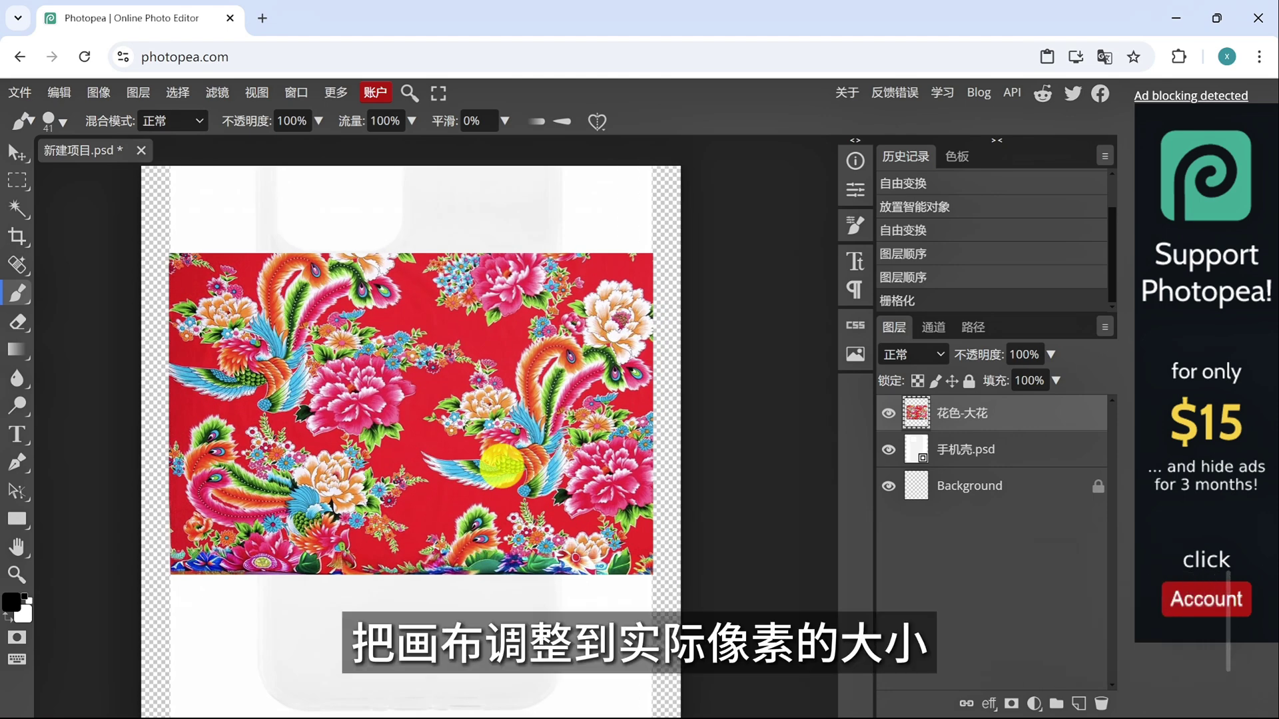
key("ctrl+0")
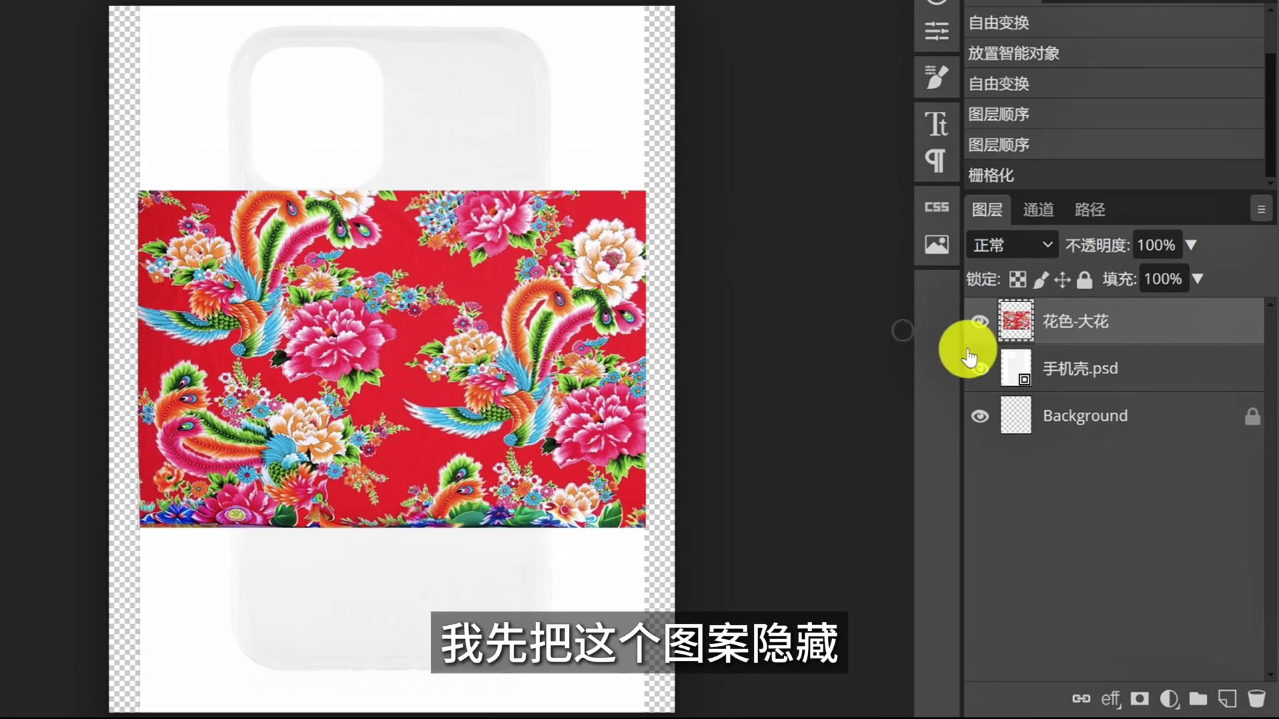
left_click(888, 413)
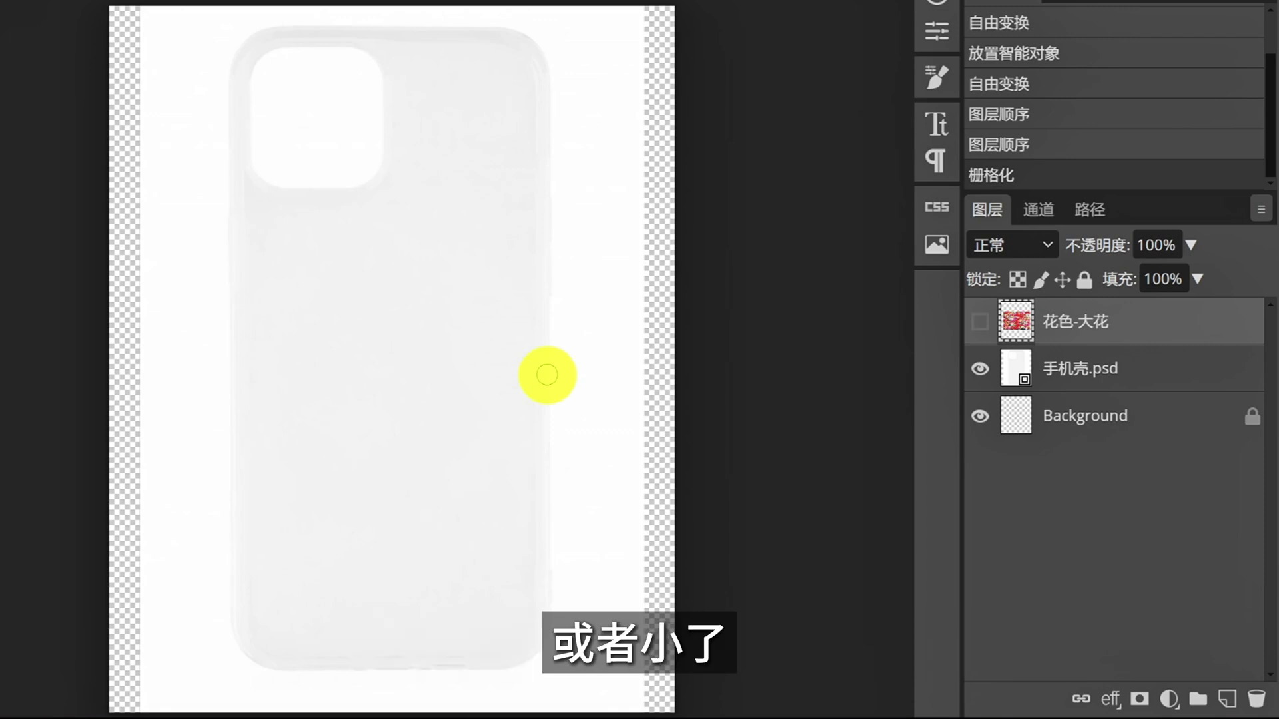
Step: Free-transform the 手机壳.psd layer down to about 73.41% and nudge it into place
left_click(1084, 377)
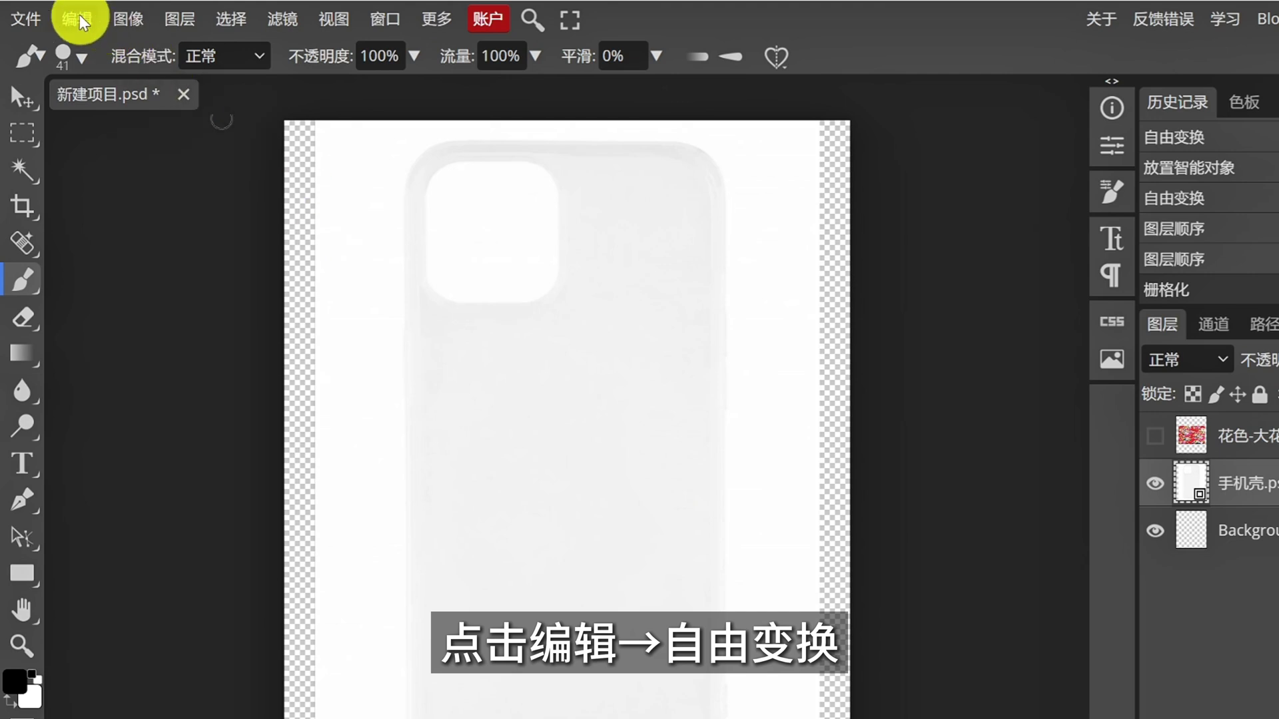
left_click(77, 18)
left_click(114, 556)
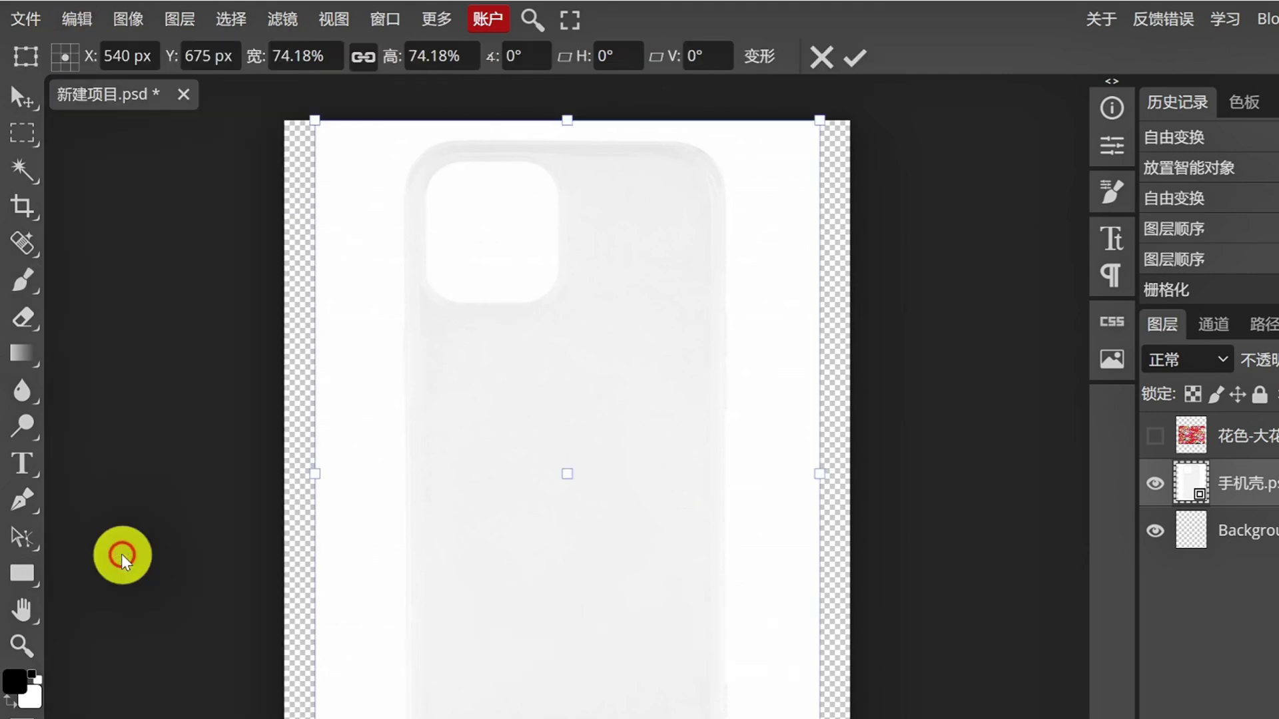
left_click_drag(314, 121, 320, 133)
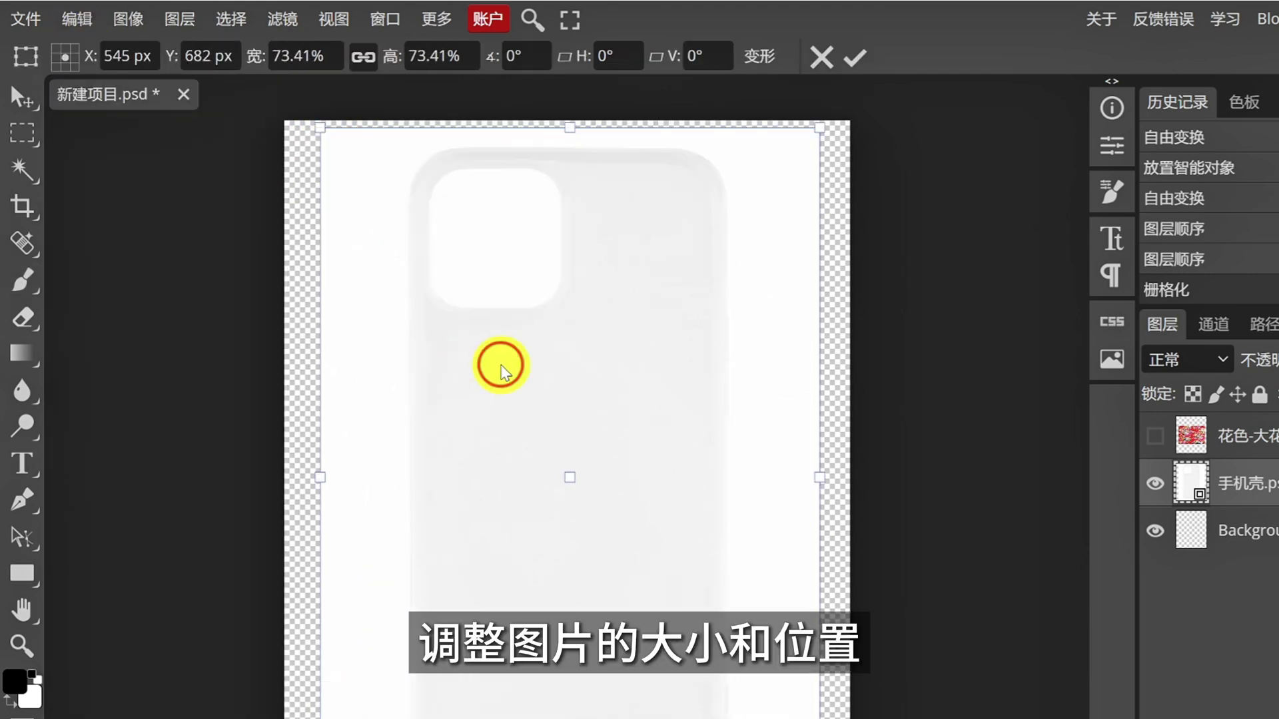
left_click_drag(499, 363, 481, 360)
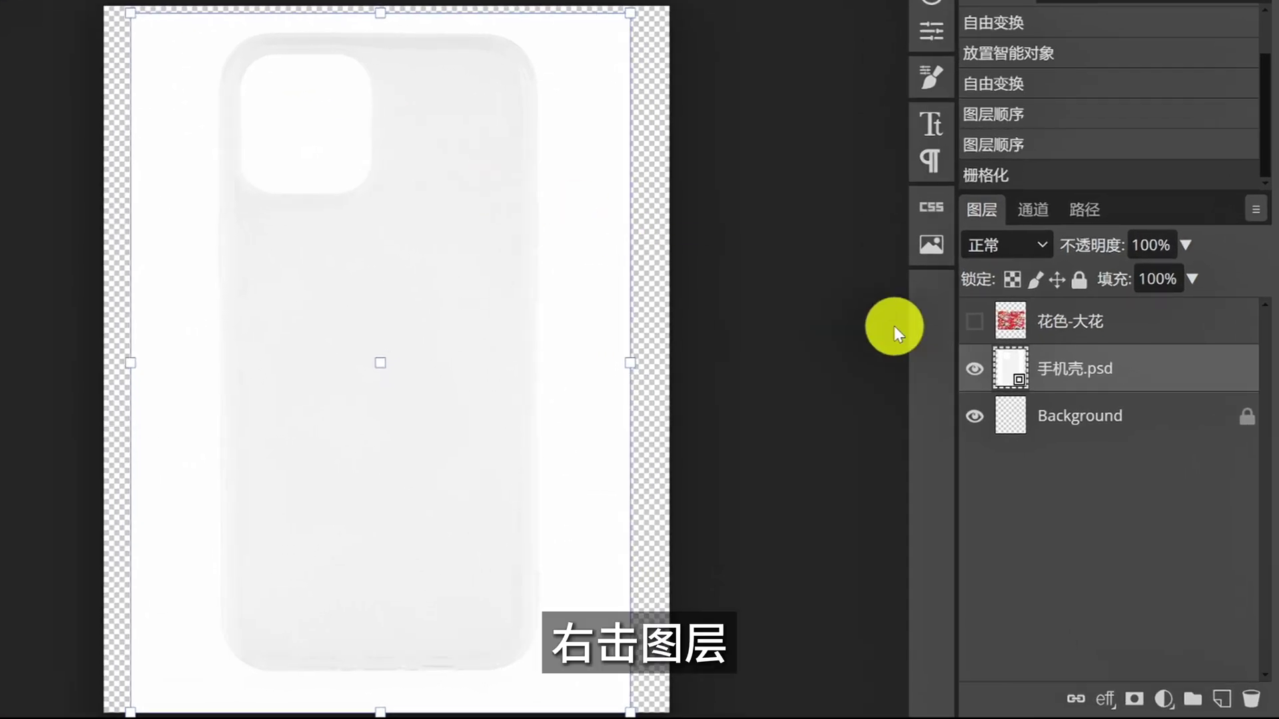
Step: Rasterize the phone case layer and magic-wand select the white area around it
right_click(946, 448)
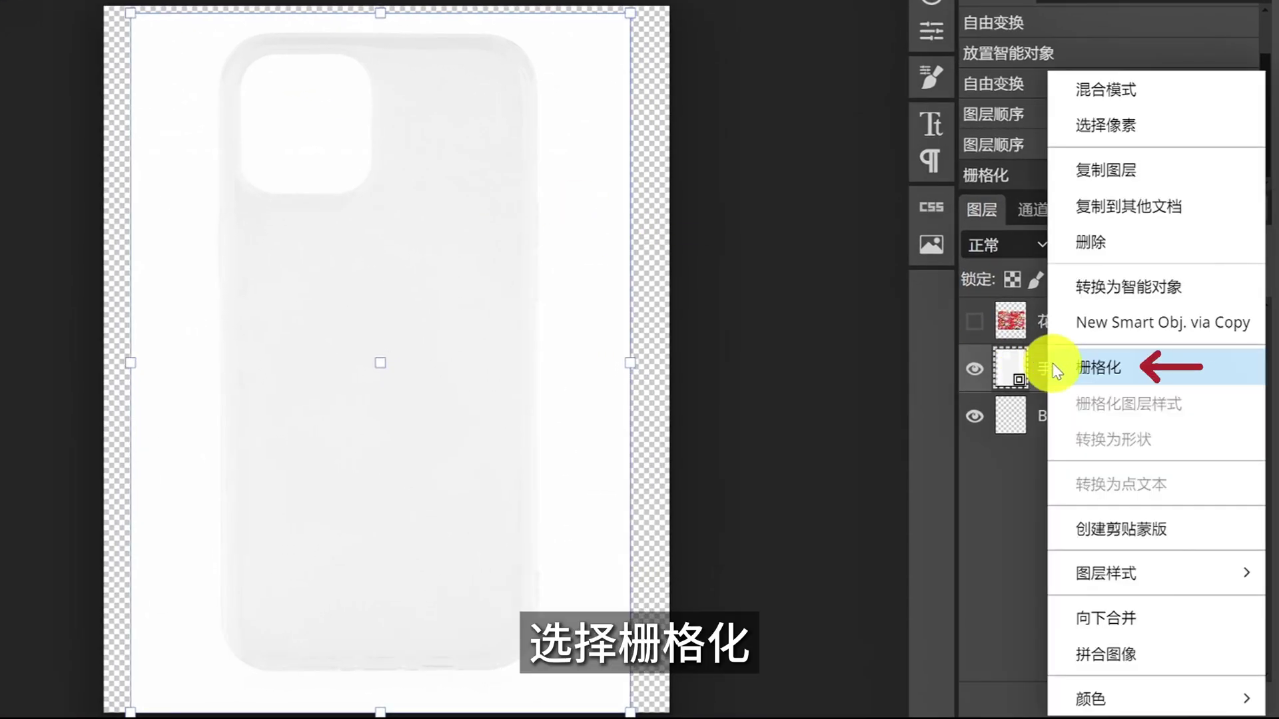
left_click(1146, 367)
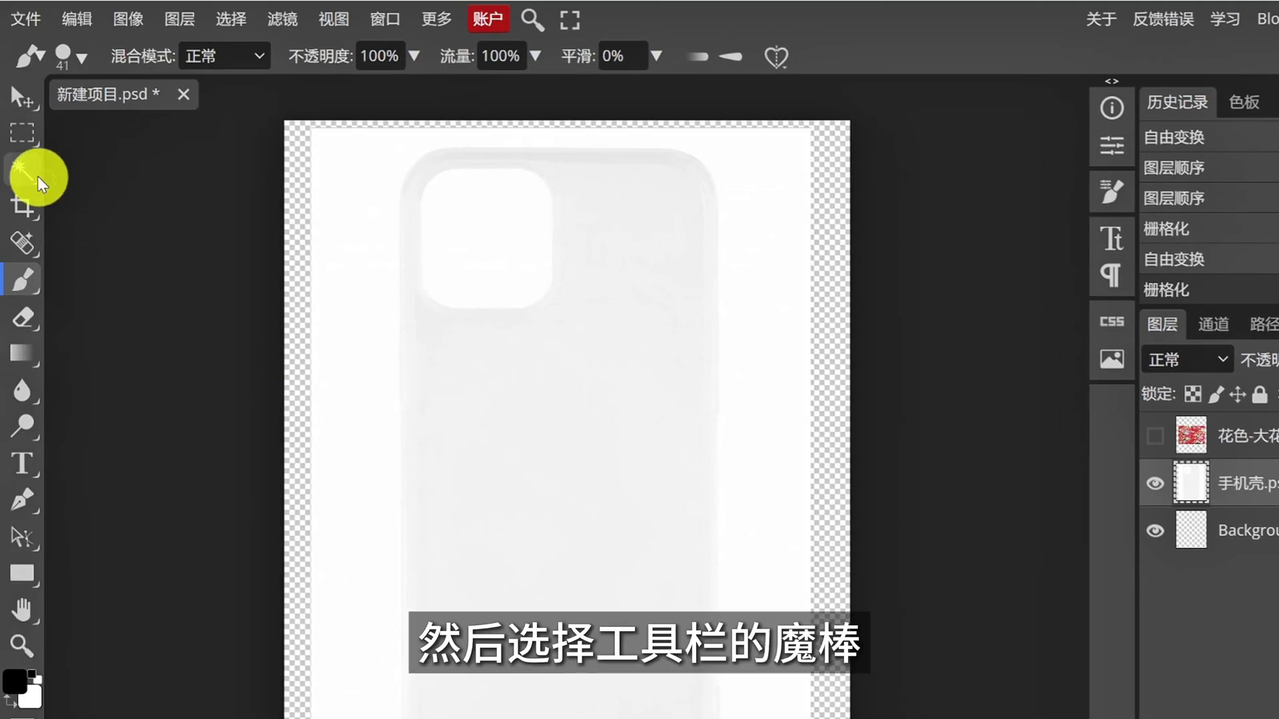
left_click(37, 177)
left_click(126, 173)
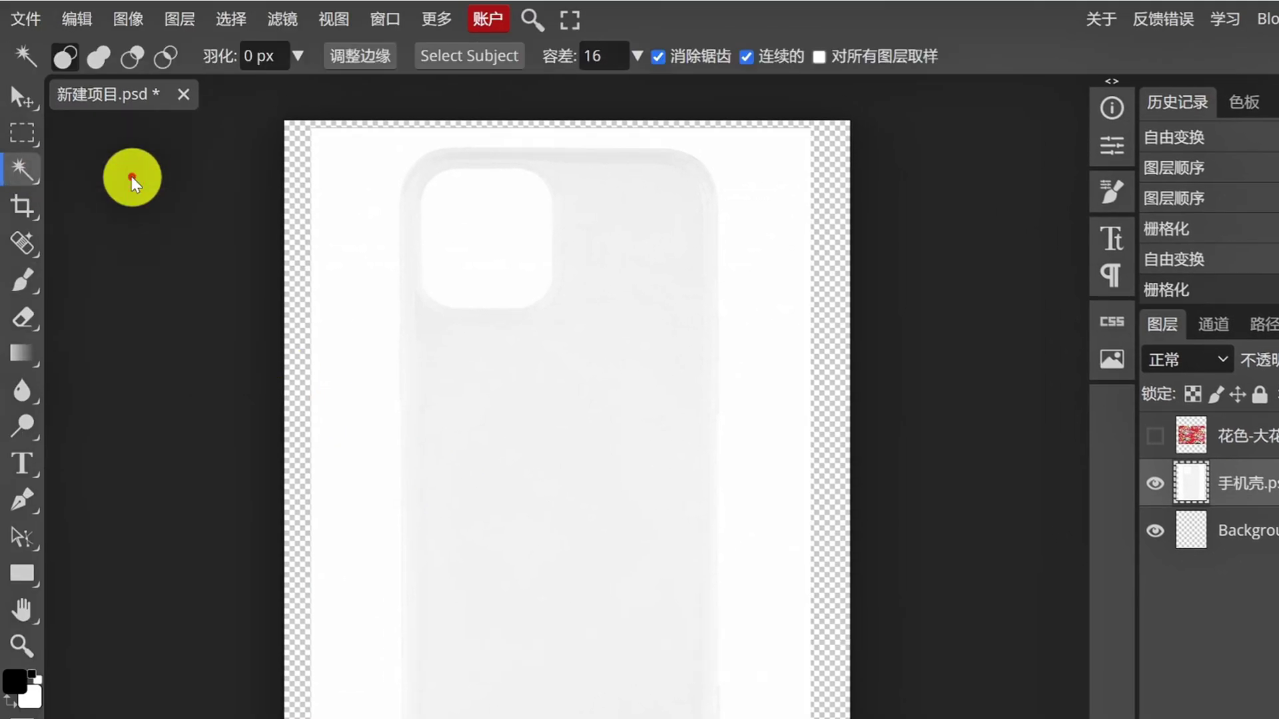
left_click(387, 234)
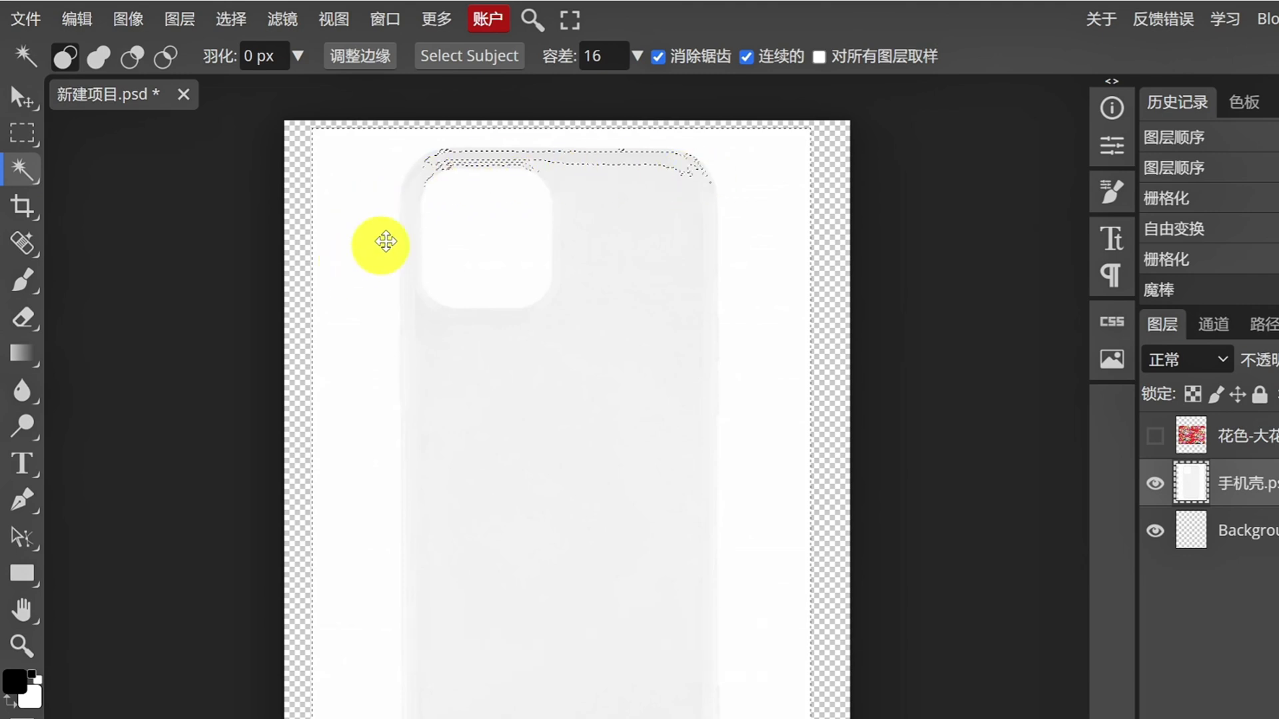
Step: Lower the magic wand tolerance to 3, reselect the white surround and delete it
double_click(612, 55)
type("3")
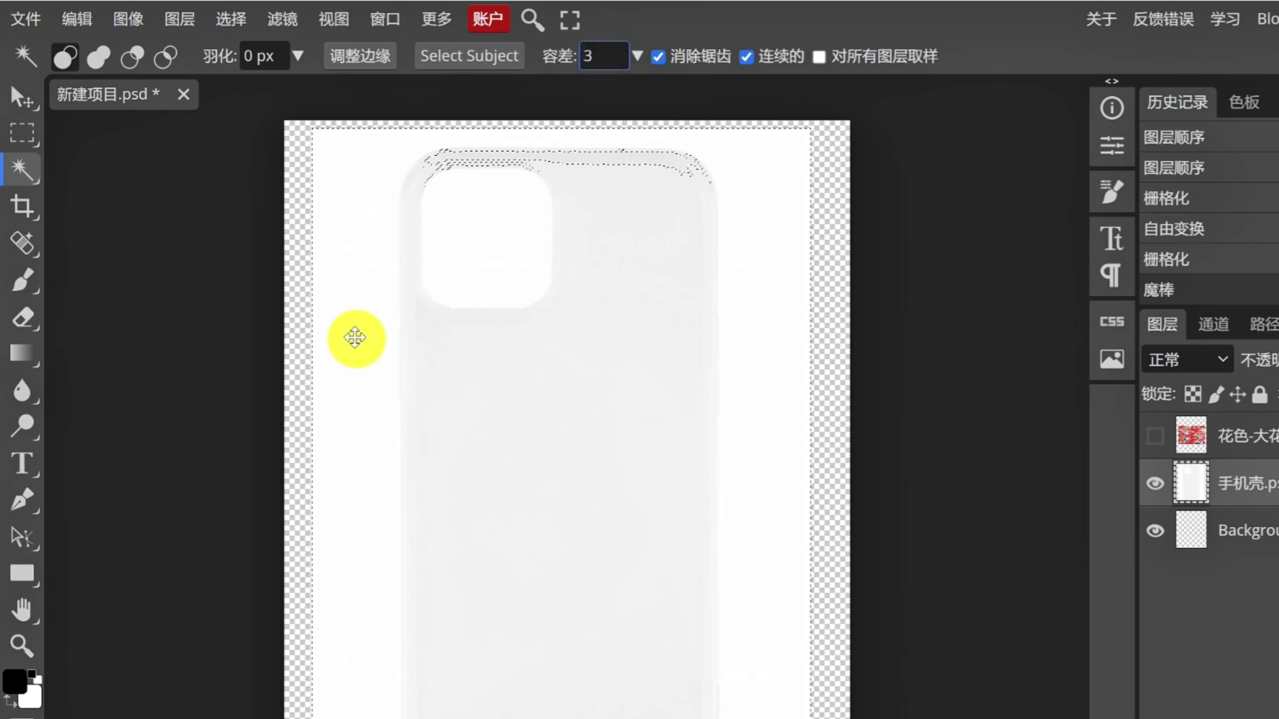
left_click(357, 334)
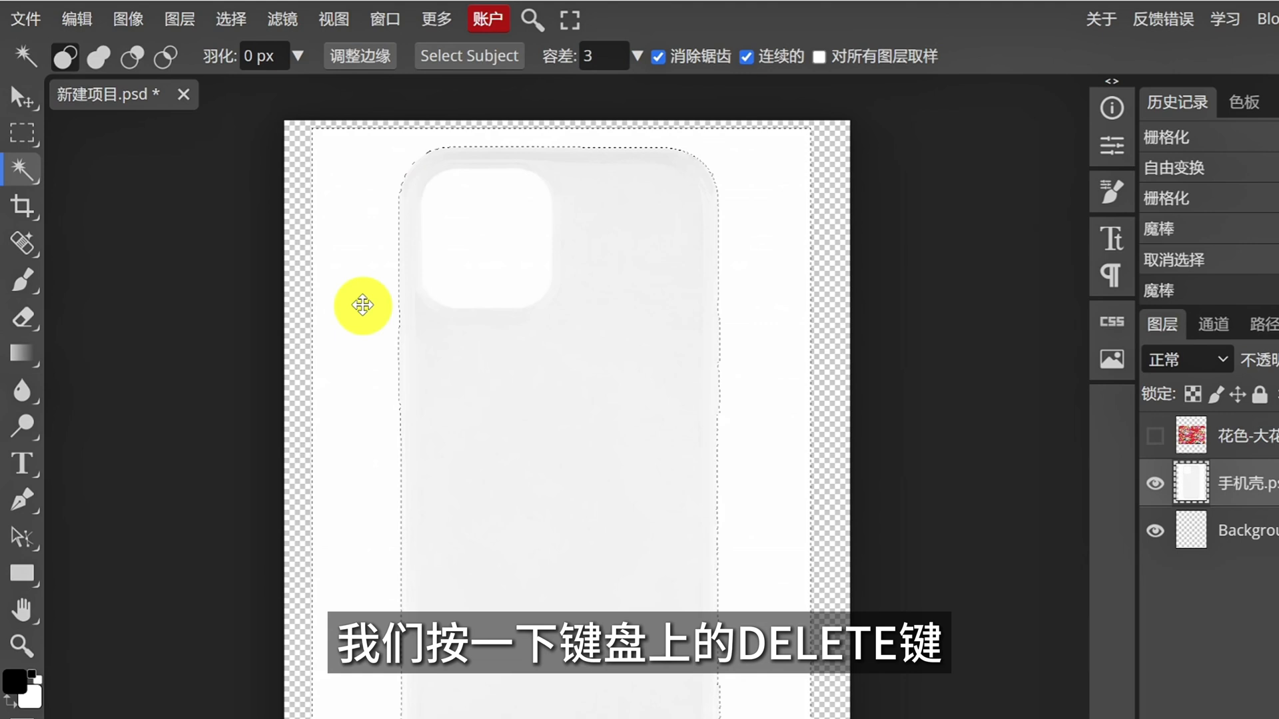
key("Delete")
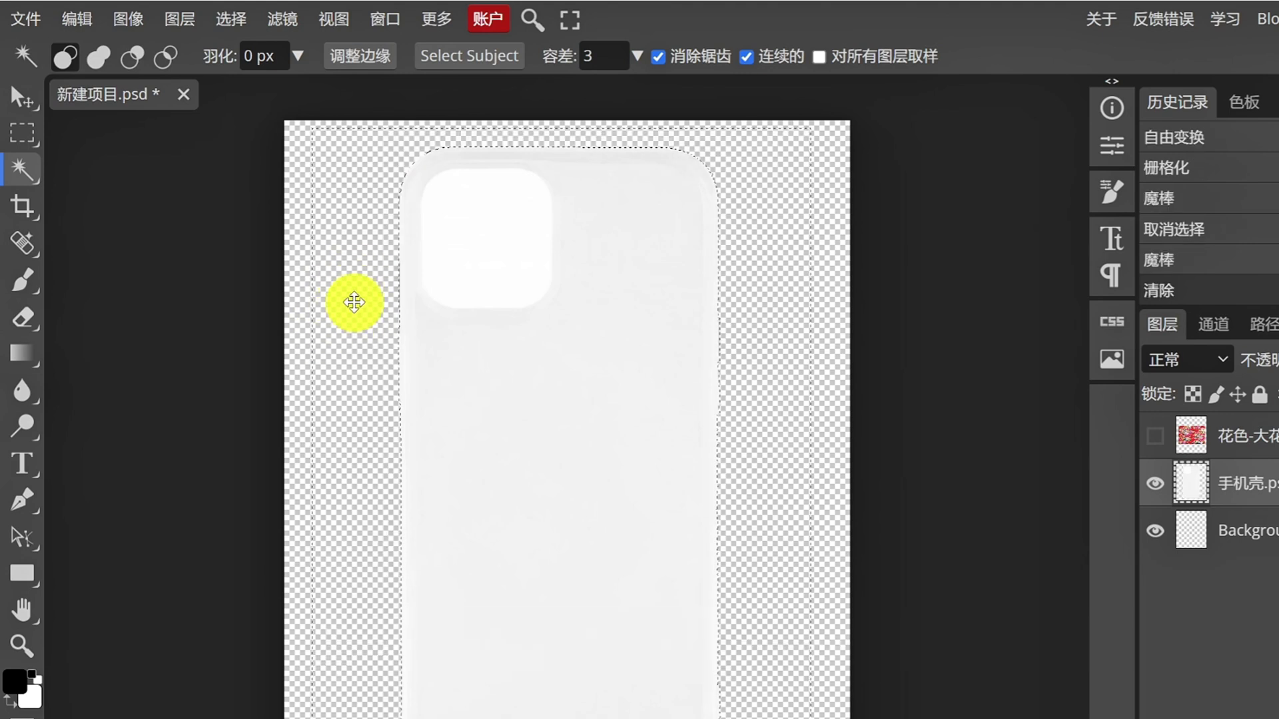
left_click(231, 18)
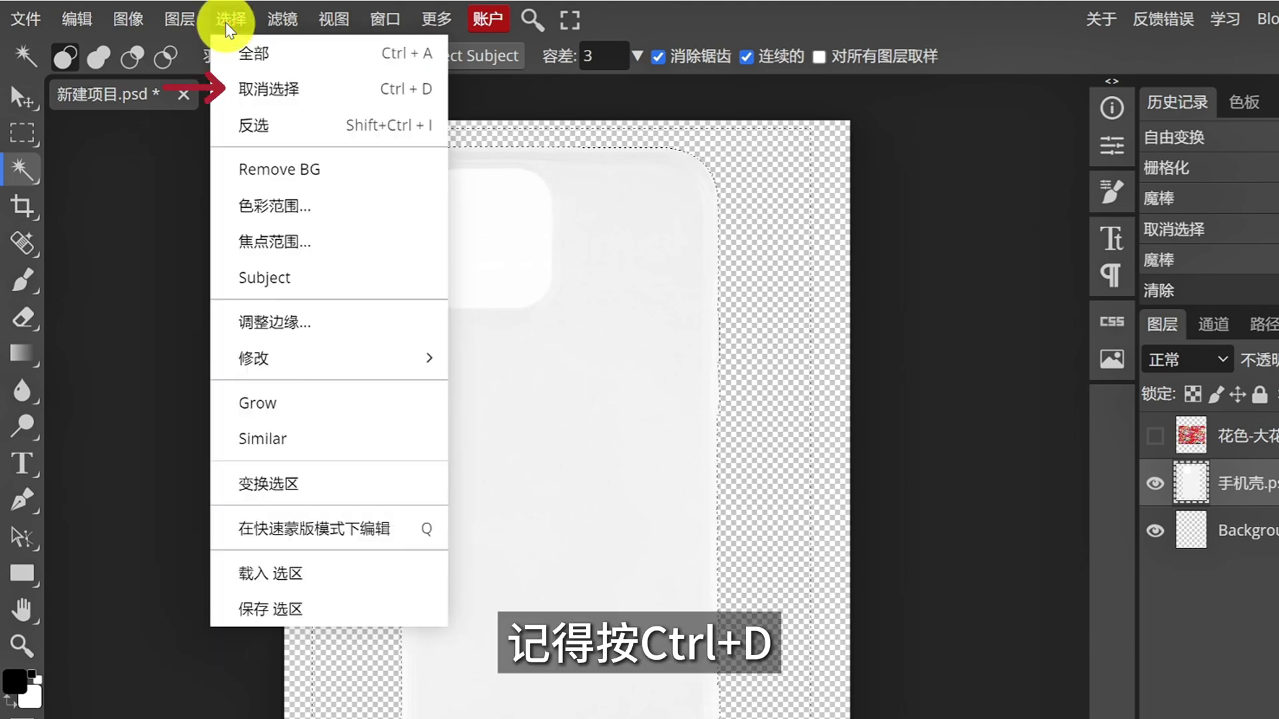
Step: Clear the camera cutout area to transparency and deselect
left_click(370, 88)
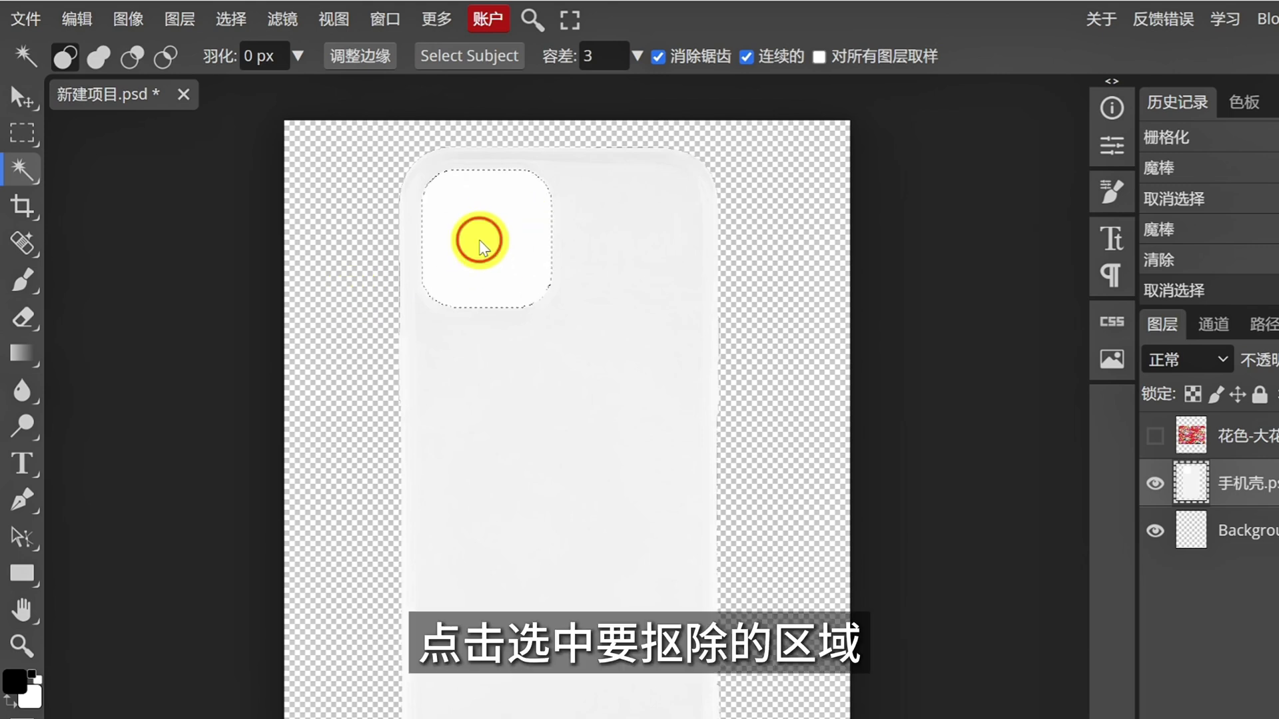
key("Delete")
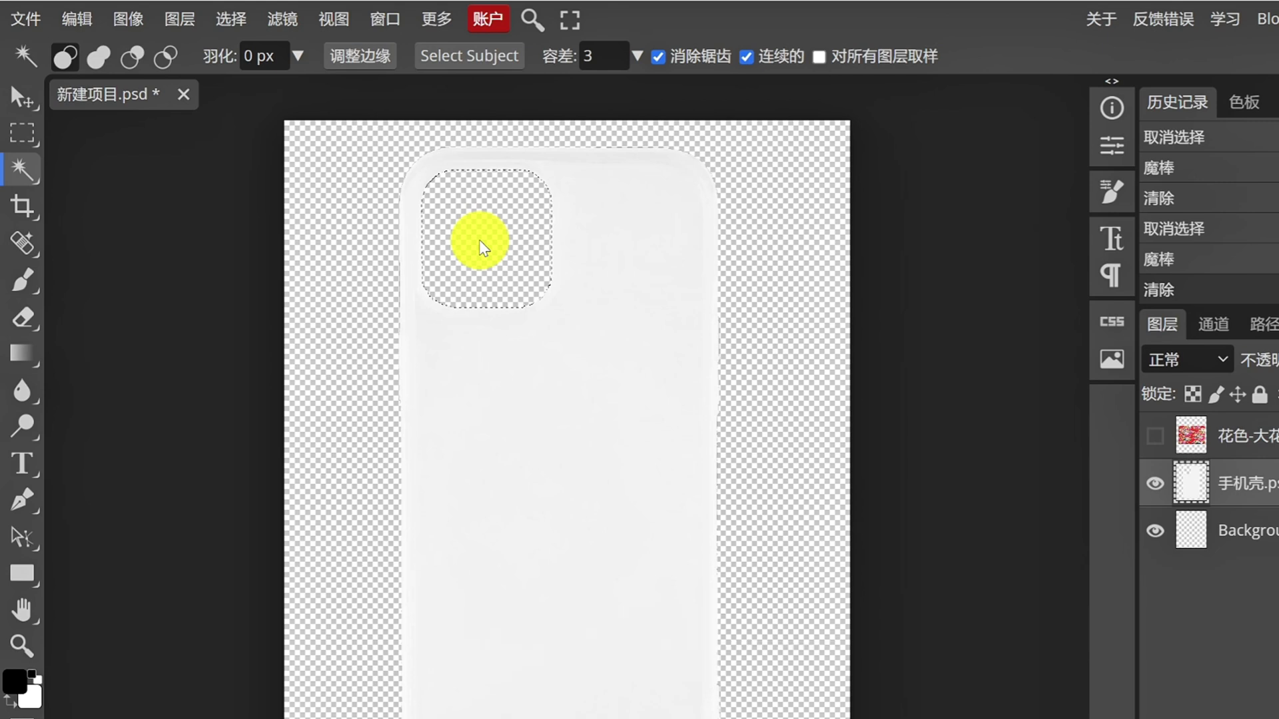
key("ctrl+d")
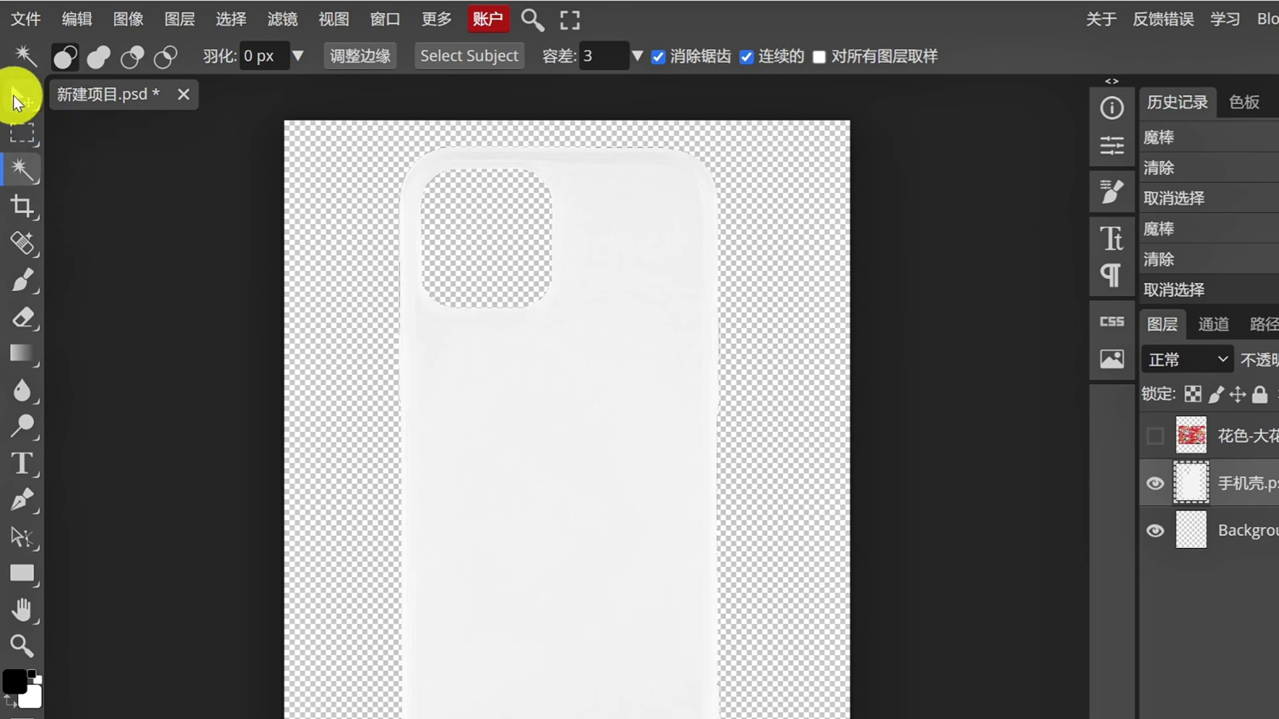
left_click(13, 100)
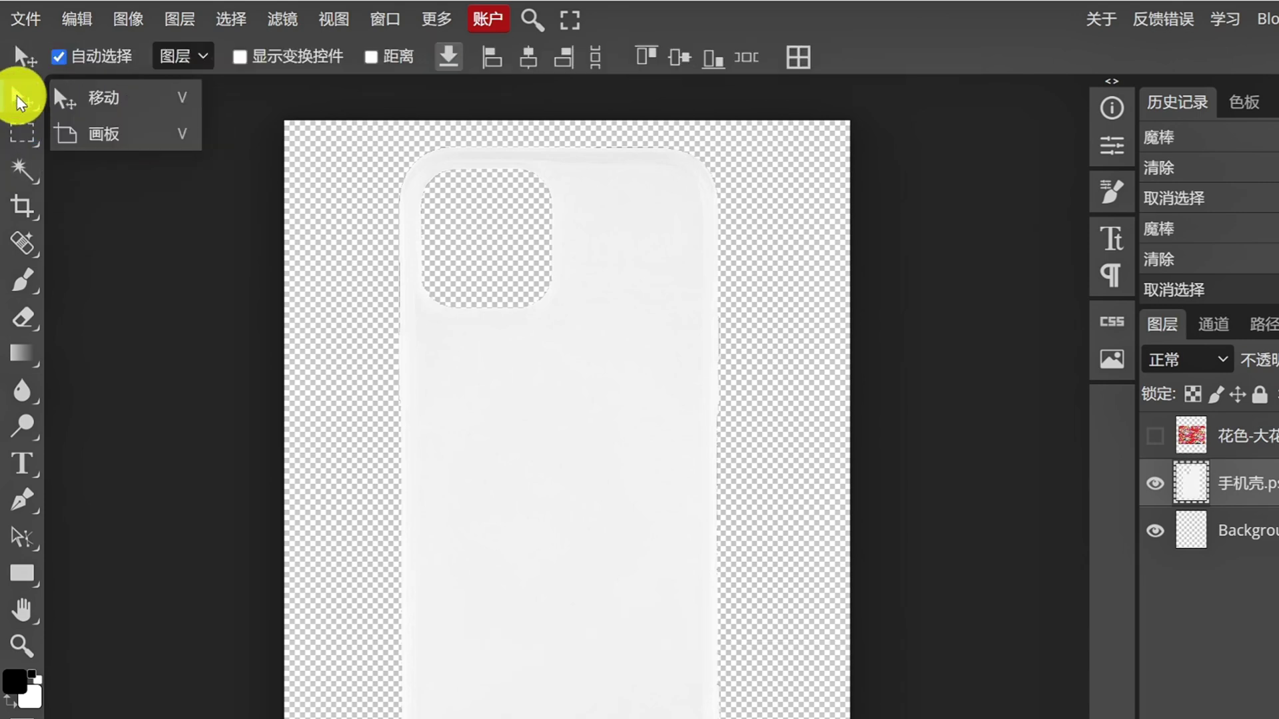
Step: Nudge the phone case, add a new layer and set the foreground colour to #065950
mouse_move(533, 429)
left_mouse_down()
mouse_move(469, 456)
mouse_move(542, 444)
left_mouse_up()
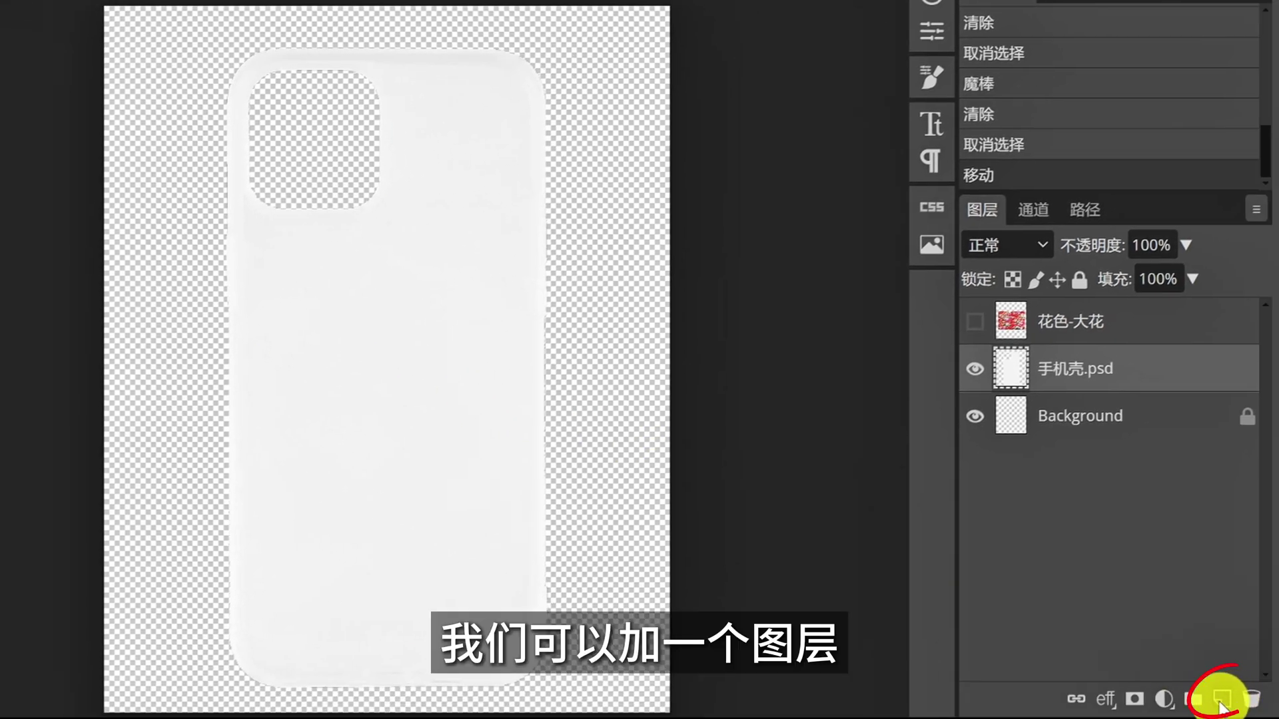
left_click(1222, 699)
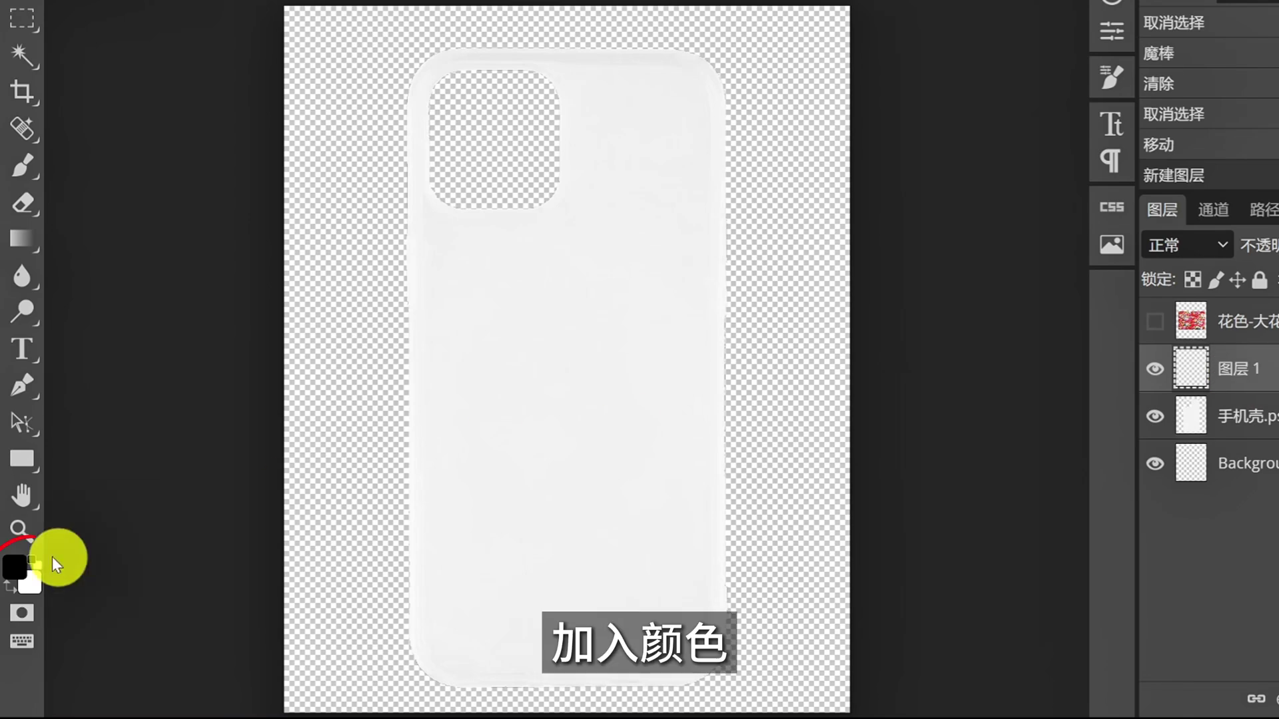
left_click(15, 566)
left_click(477, 269)
left_click(450, 307)
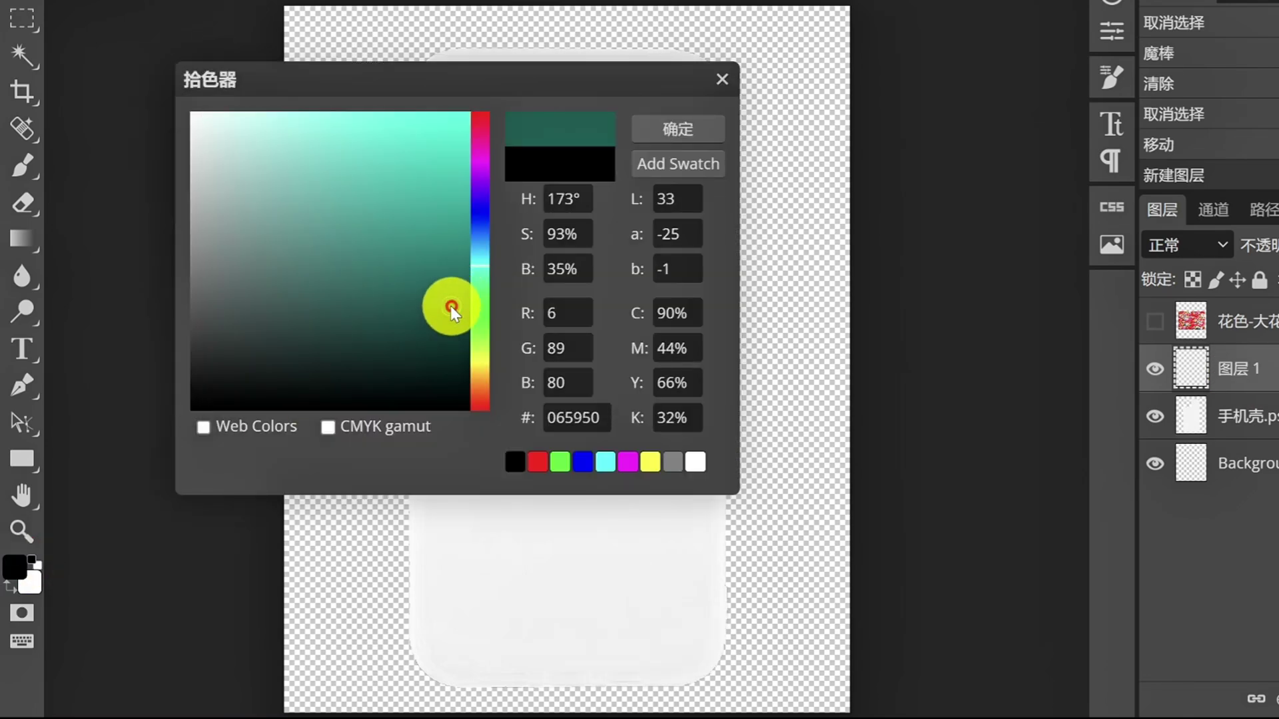
left_click(681, 129)
Step: Fill the new layer with teal using the Paint Bucket and move it below 手机壳.psd
right_click(22, 239)
left_click(120, 277)
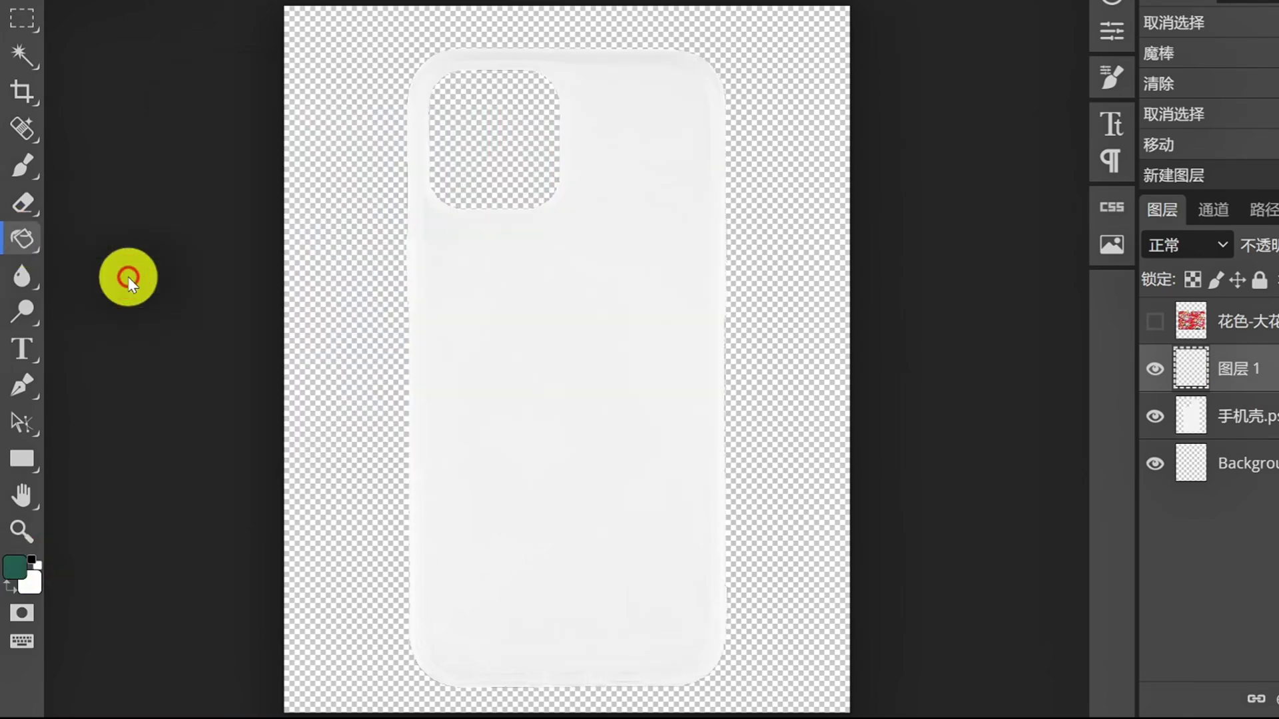
left_click(584, 360)
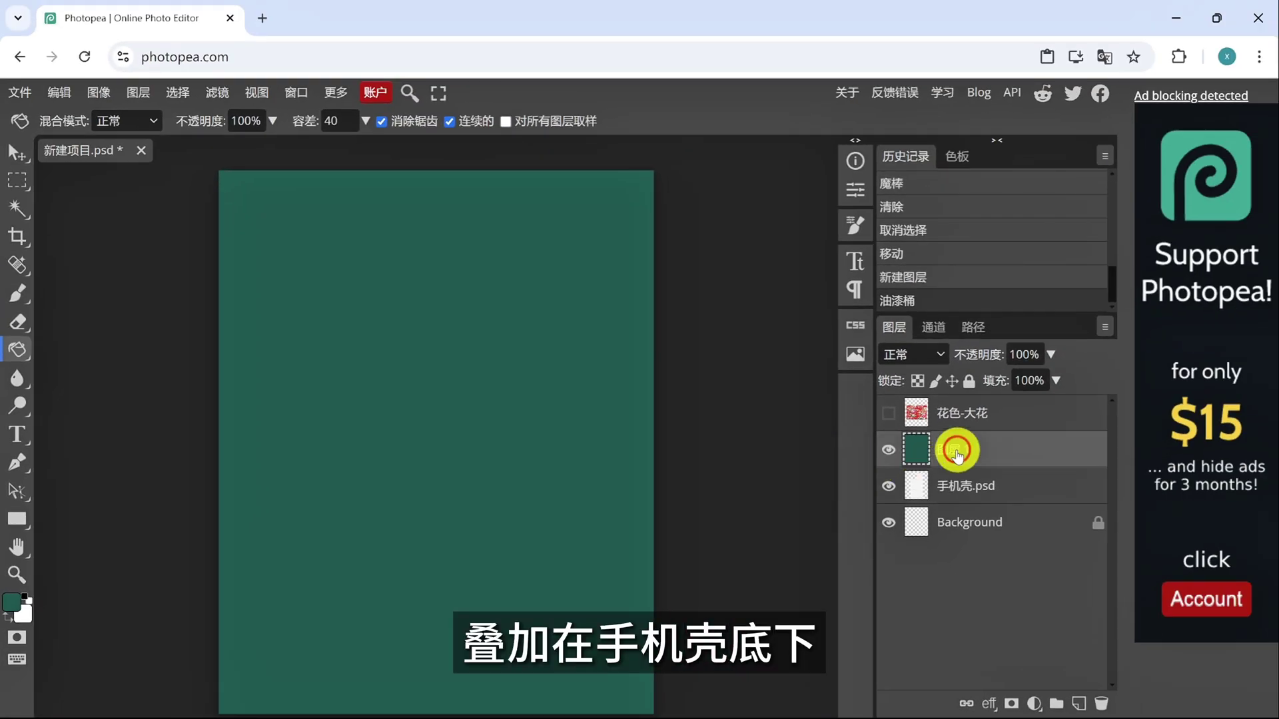
left_click_drag(957, 455, 972, 504)
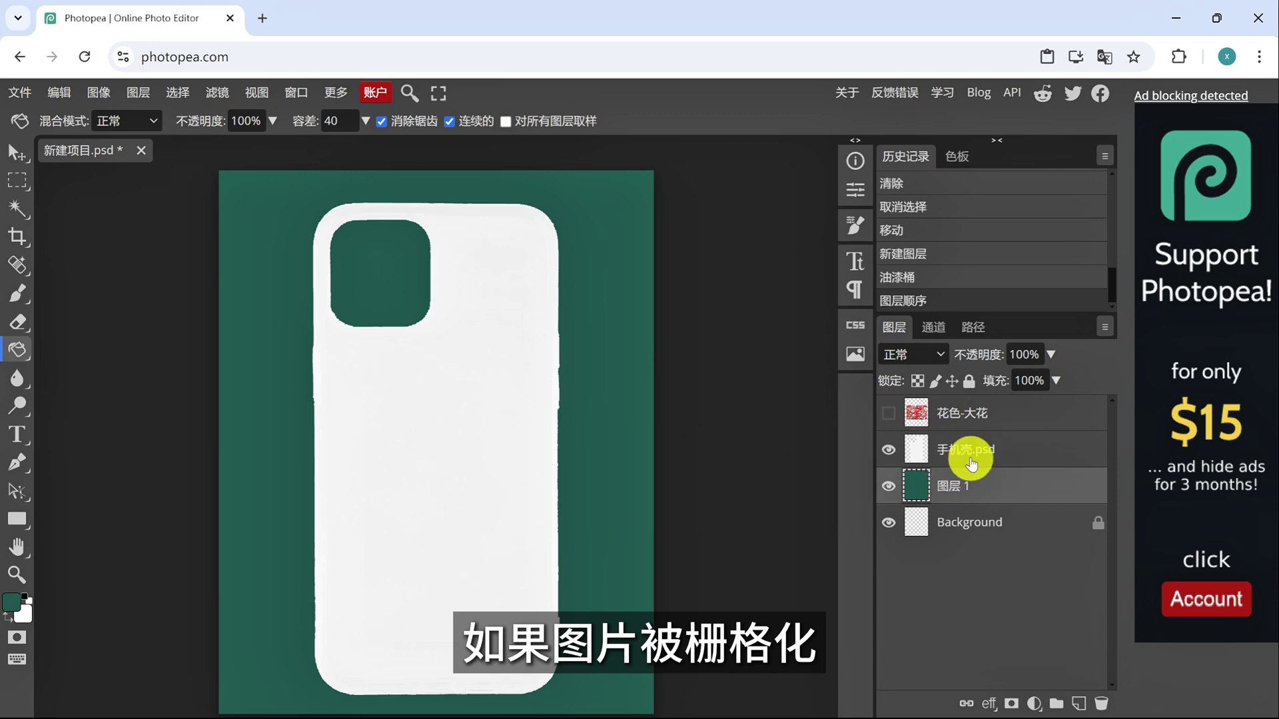
right_click(973, 459)
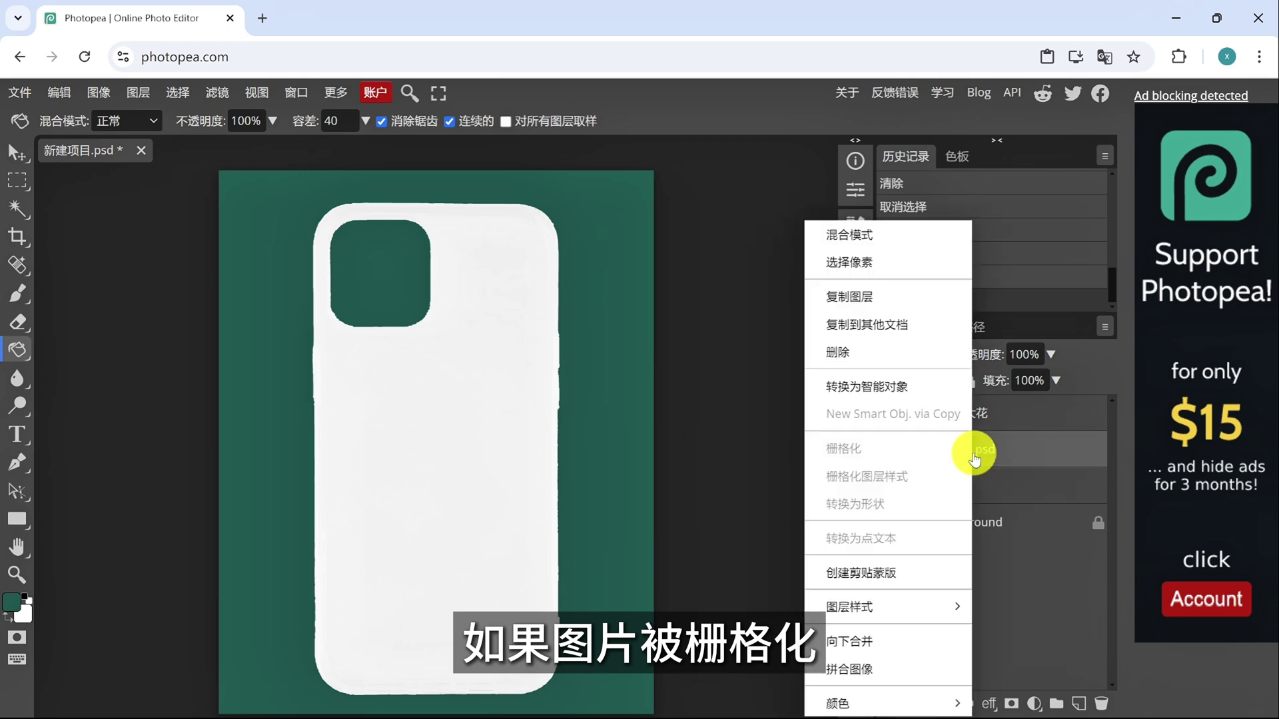
left_click(58, 93)
left_click(107, 500)
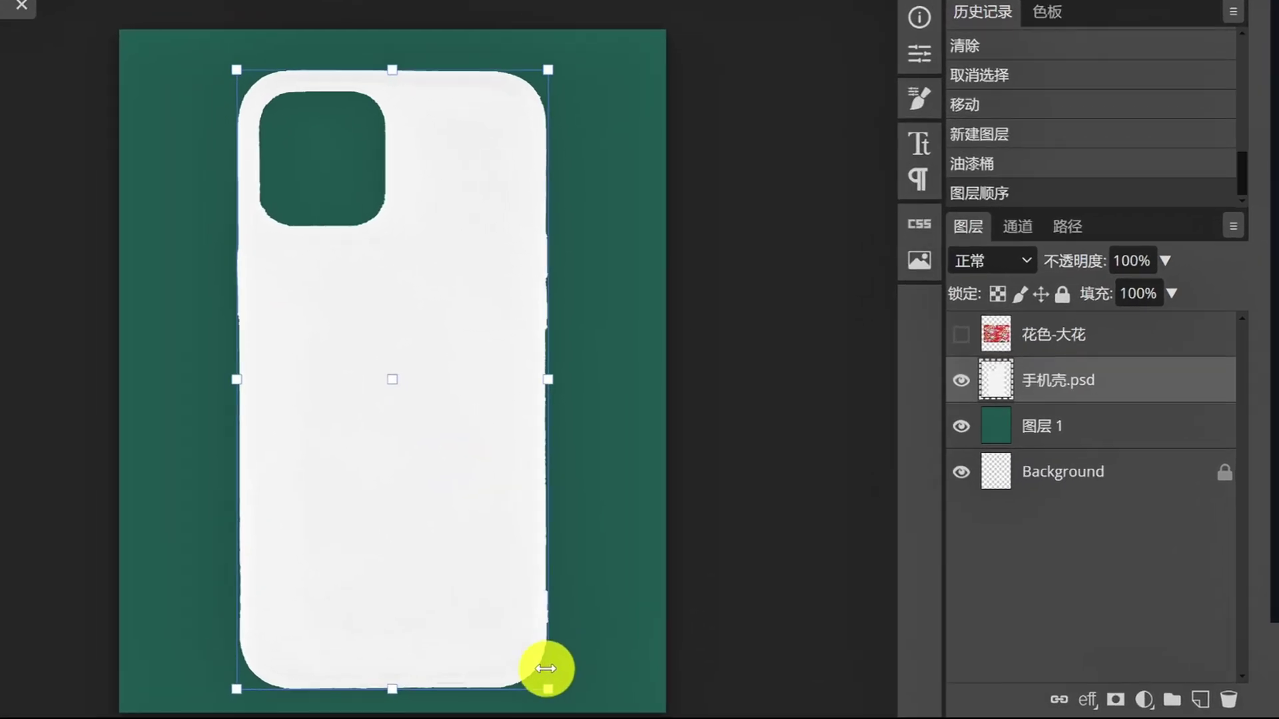
mouse_move(542, 686)
left_mouse_down()
mouse_move(325, 245)
mouse_move(308, 174)
mouse_move(543, 539)
left_mouse_up()
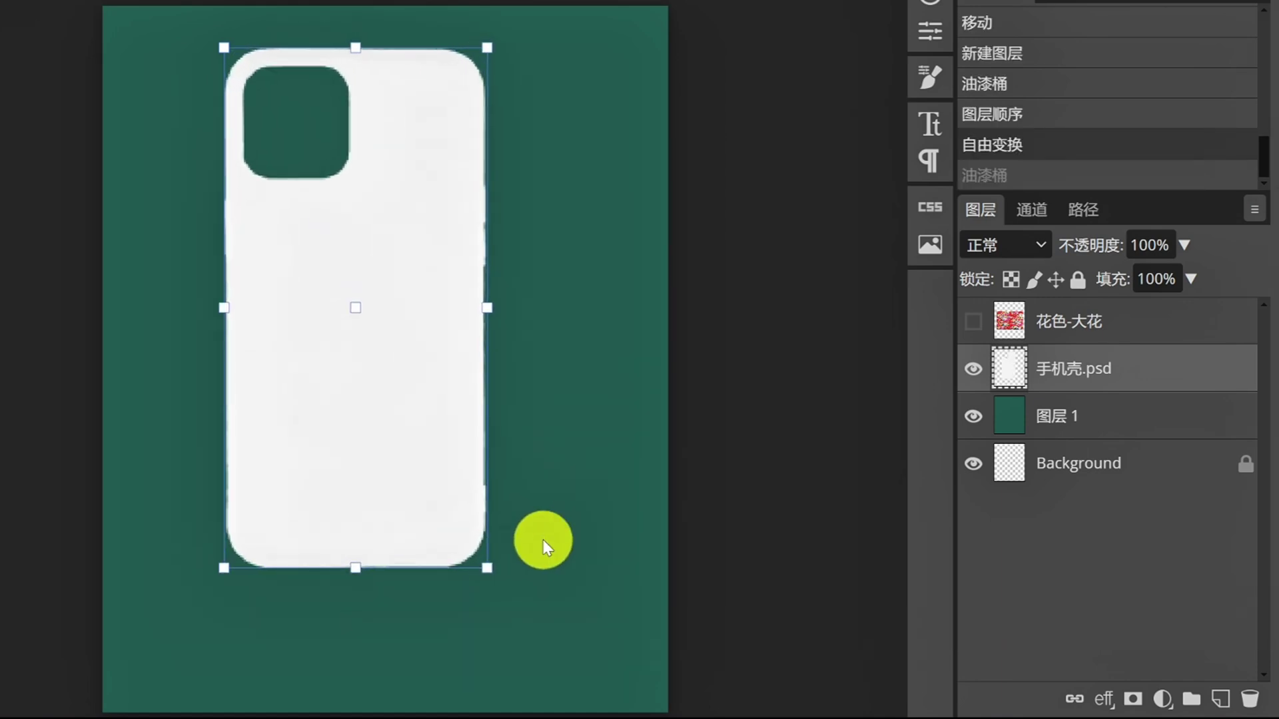
left_click_drag(488, 567, 270, 163)
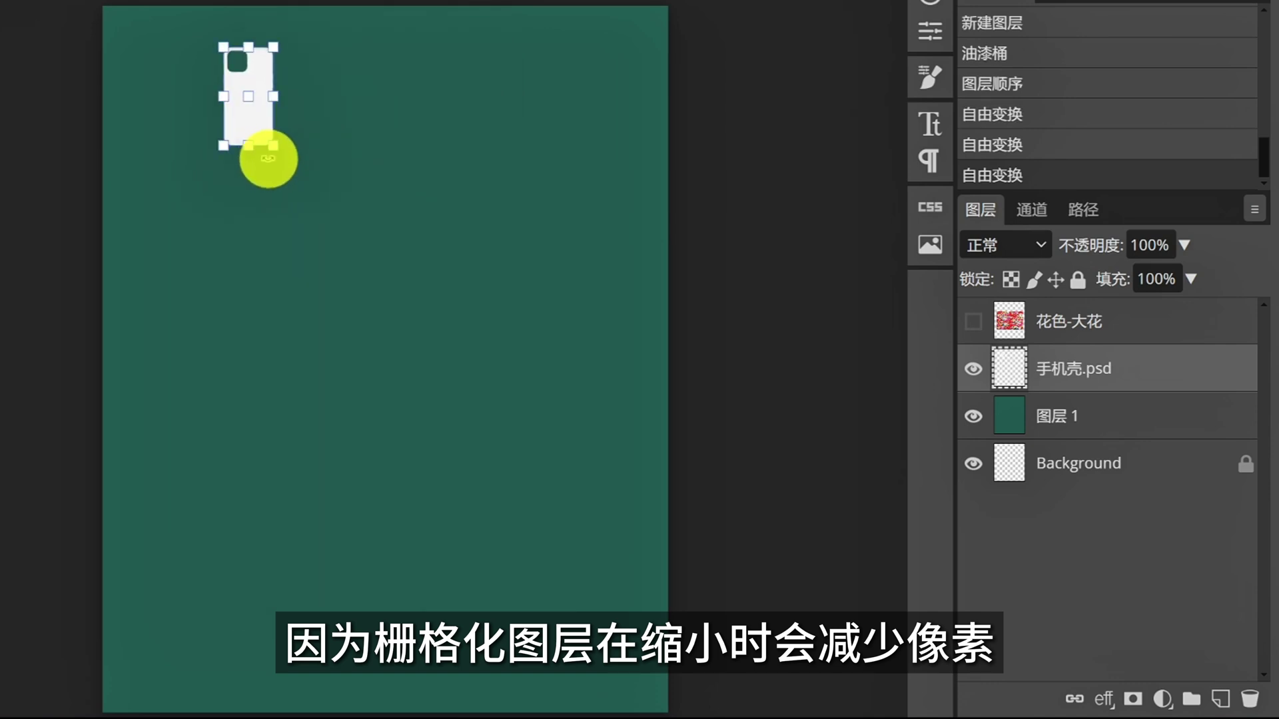
left_click_drag(271, 144, 626, 581)
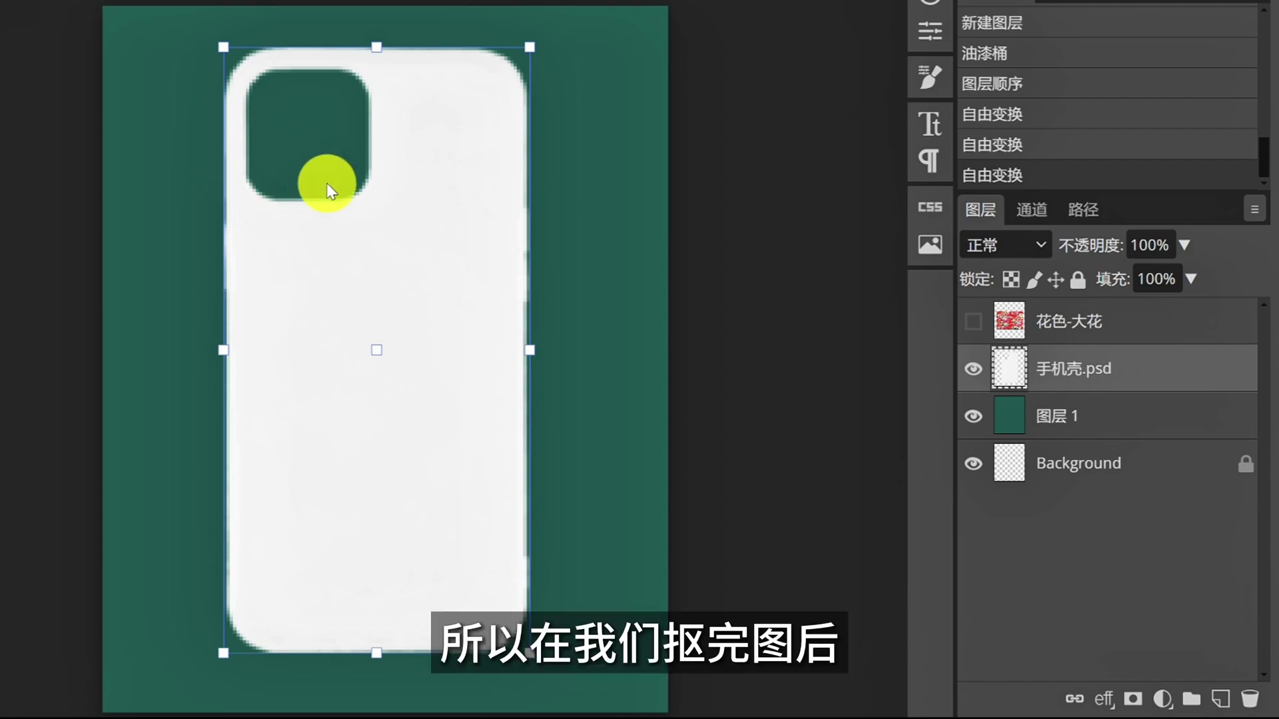
key("ctrl+z")
key("ctrl+z")
key("ctrl+z")
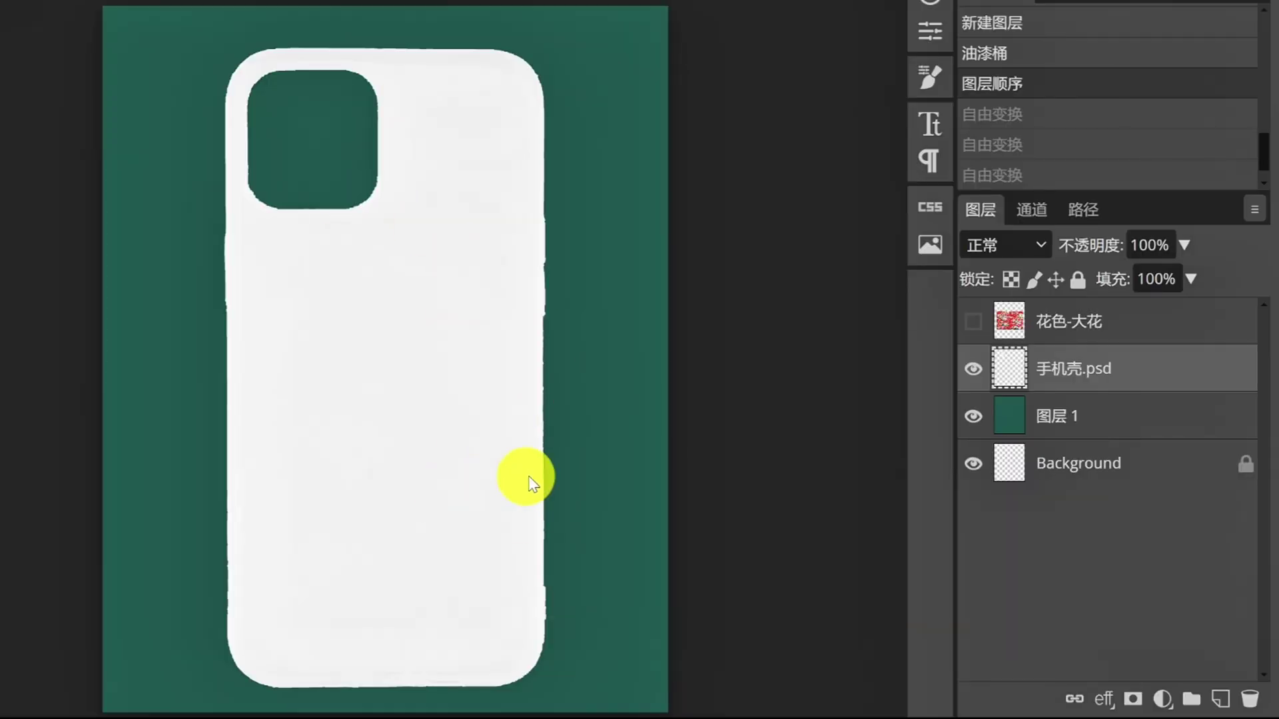
Step: Convert 手机壳.psd to a smart object, shrink it with Ctrl+T, and show 花色-大花
right_click(1086, 372)
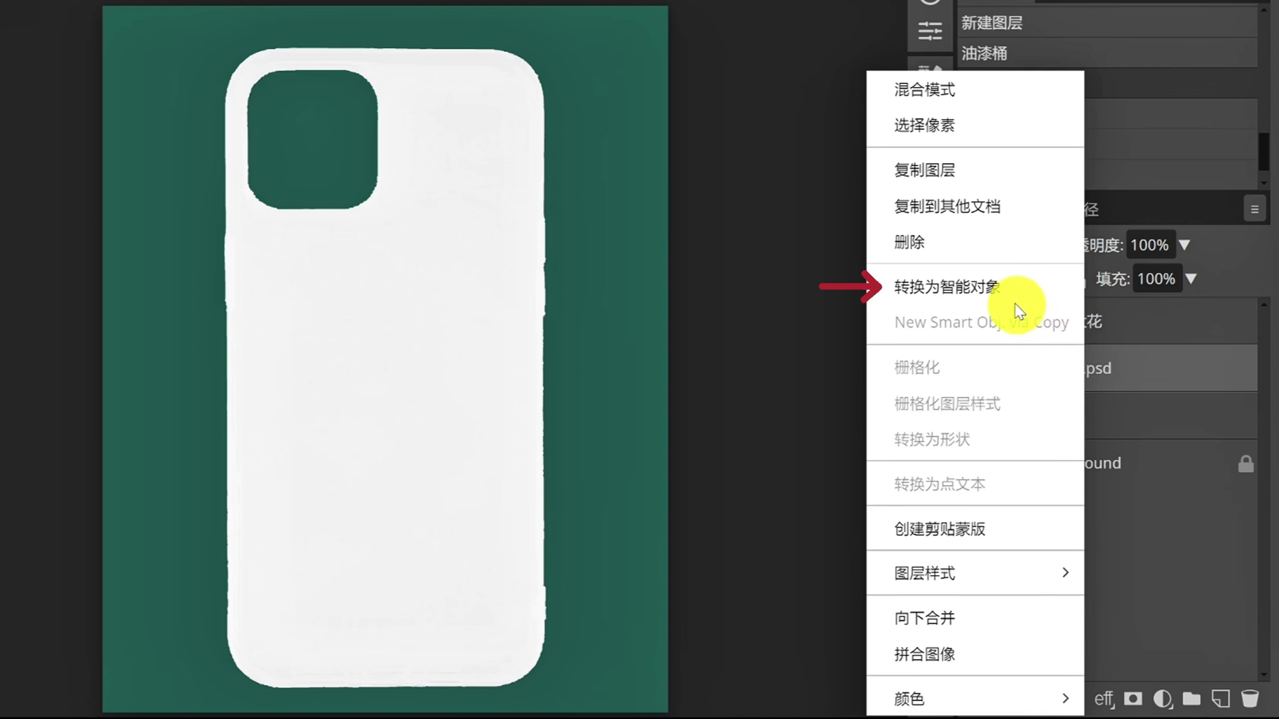
left_click(993, 287)
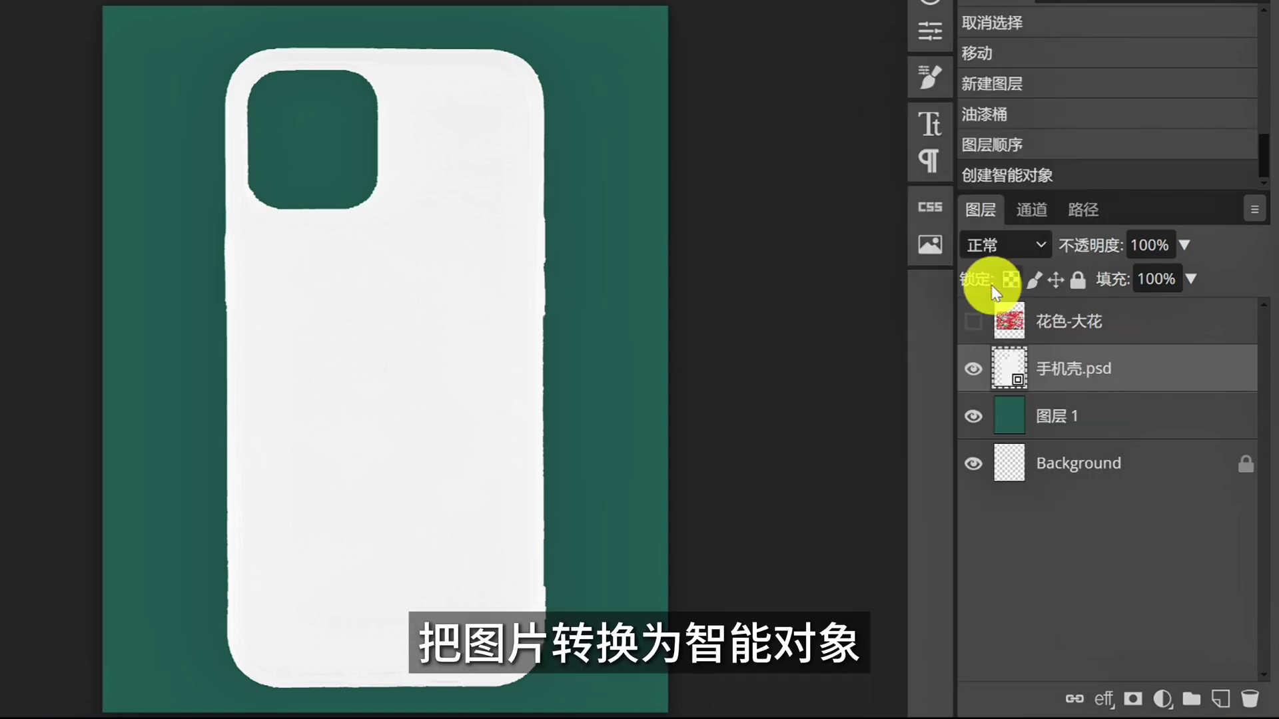
key("ctrl+t")
mouse_move(538, 686)
left_mouse_down()
mouse_move(354, 323)
mouse_move(289, 226)
mouse_move(609, 591)
mouse_move(616, 616)
left_mouse_up()
key("Return")
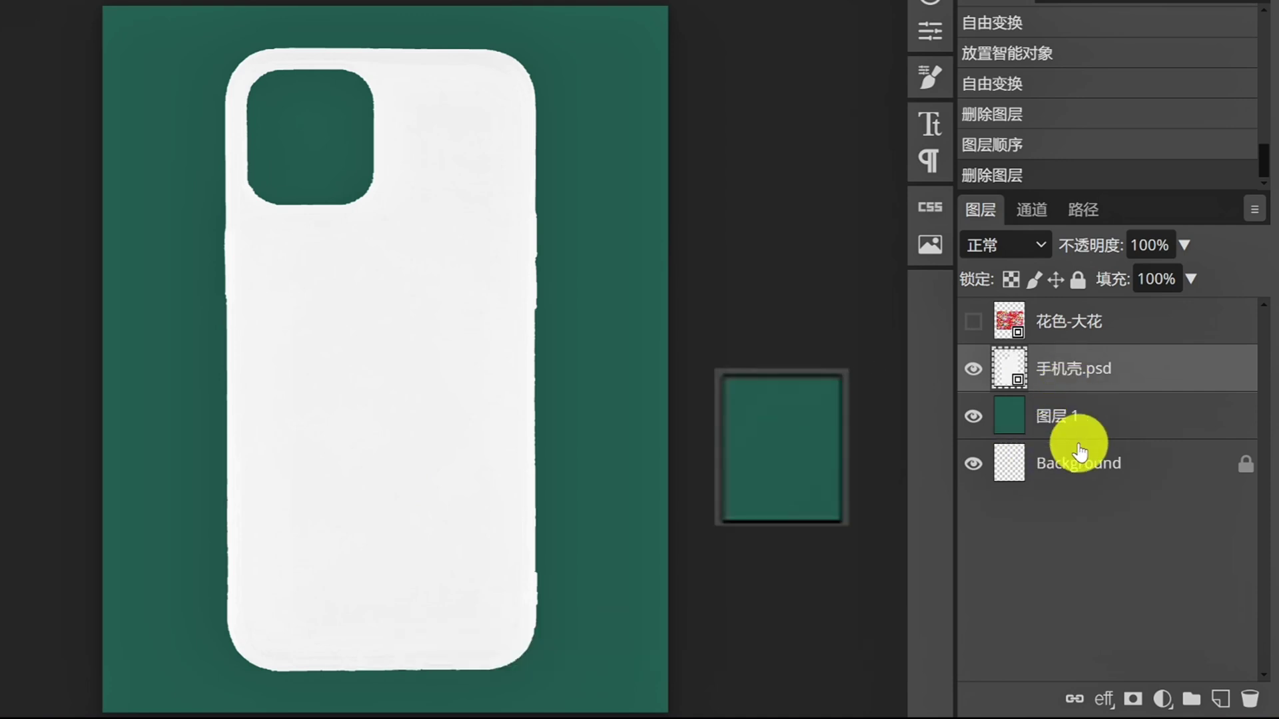
left_click(982, 322)
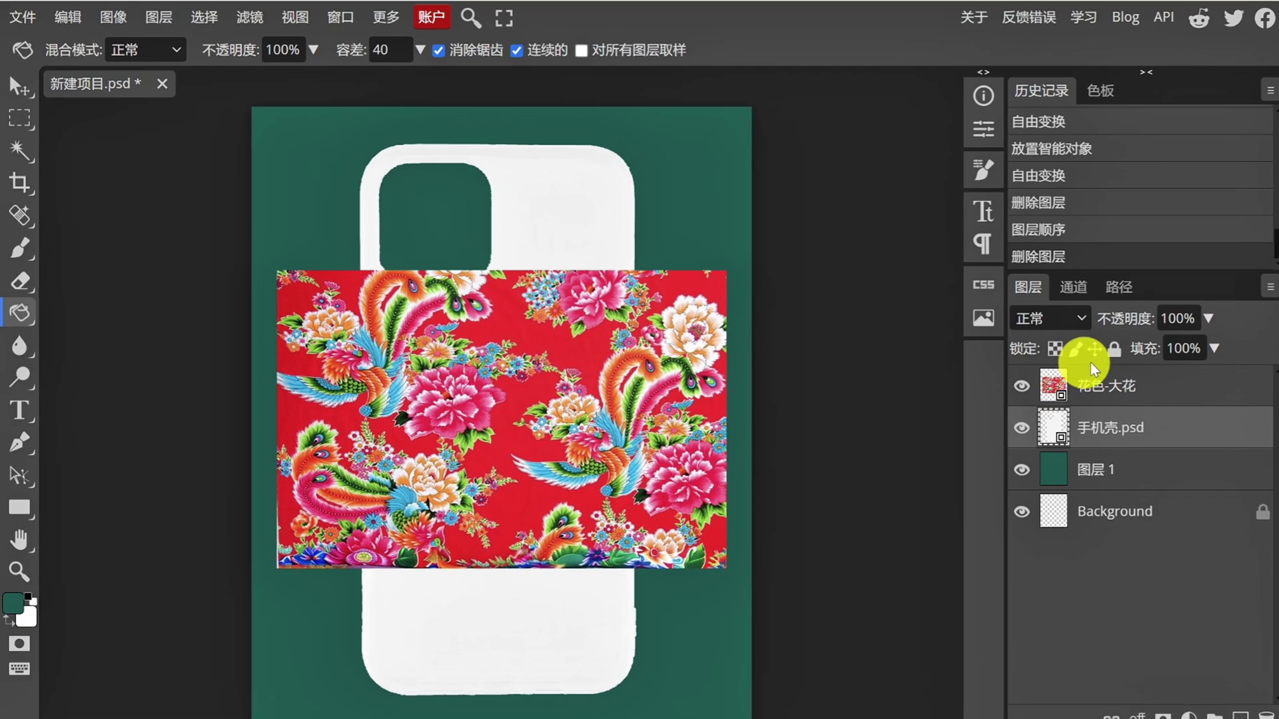
Step: Free-transform 花色-大花 to about 192% and centre it over the phone case
left_click(1142, 382)
left_click(68, 16)
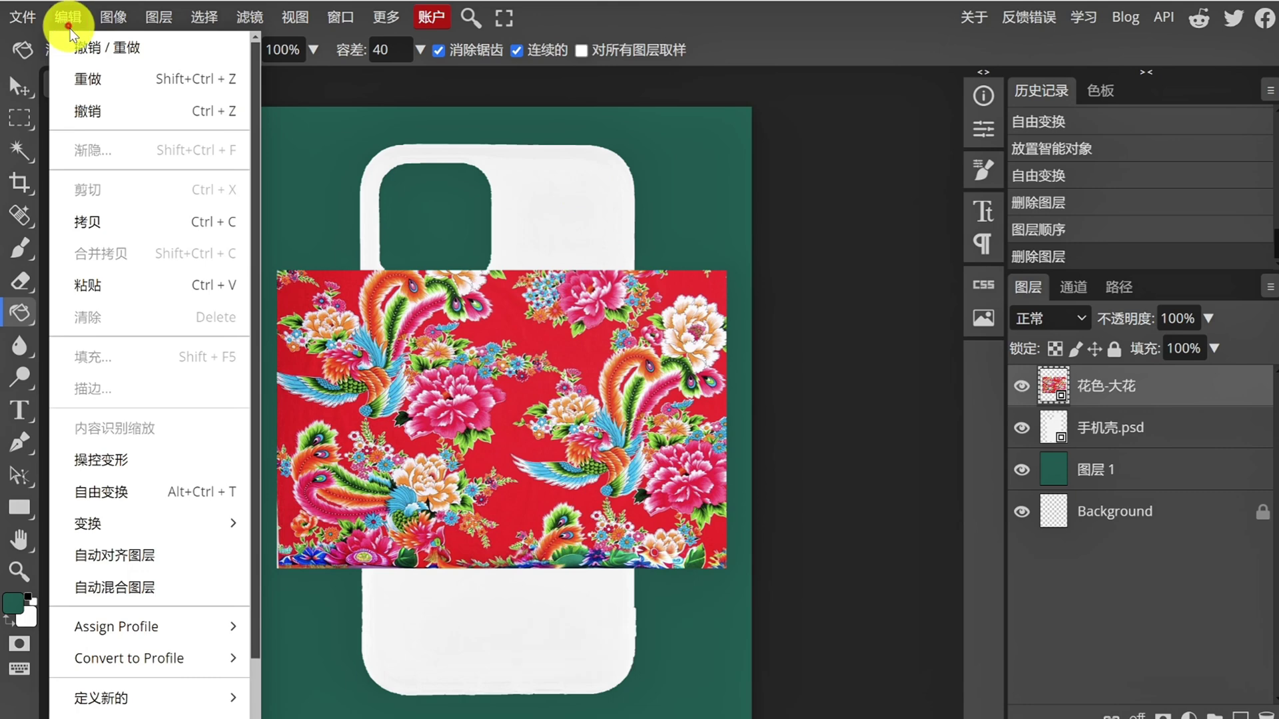
left_click(158, 488)
mouse_move(276, 270)
left_mouse_down()
mouse_move(230, 199)
mouse_move(94, 140)
left_mouse_up()
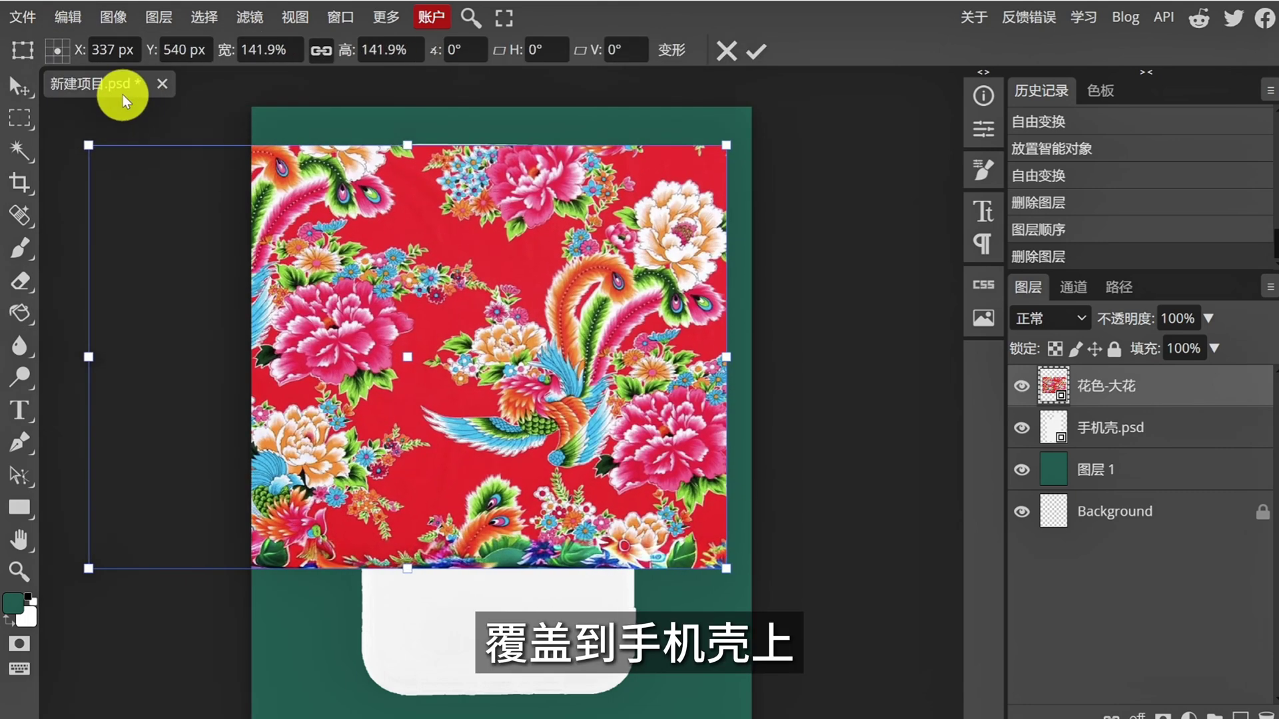
left_click_drag(724, 571, 851, 650)
left_click_drag(558, 485, 557, 508)
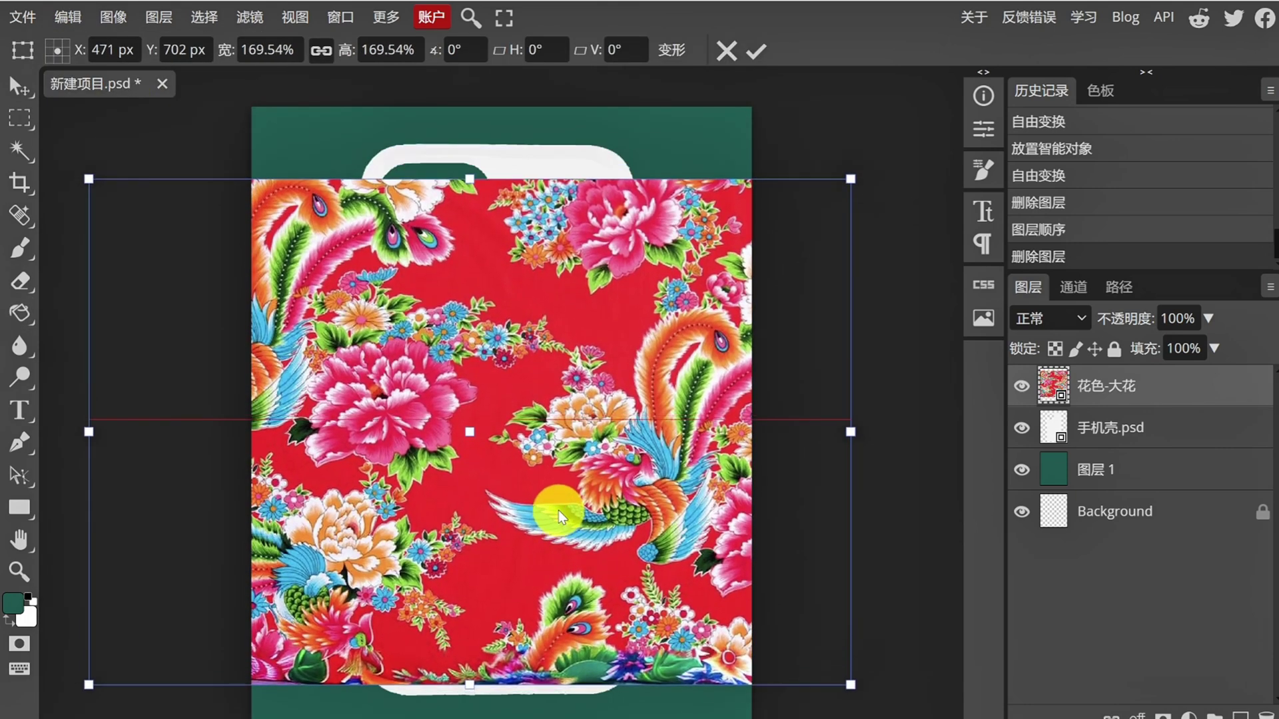
left_click_drag(853, 652, 898, 709)
left_click_drag(650, 556, 651, 531)
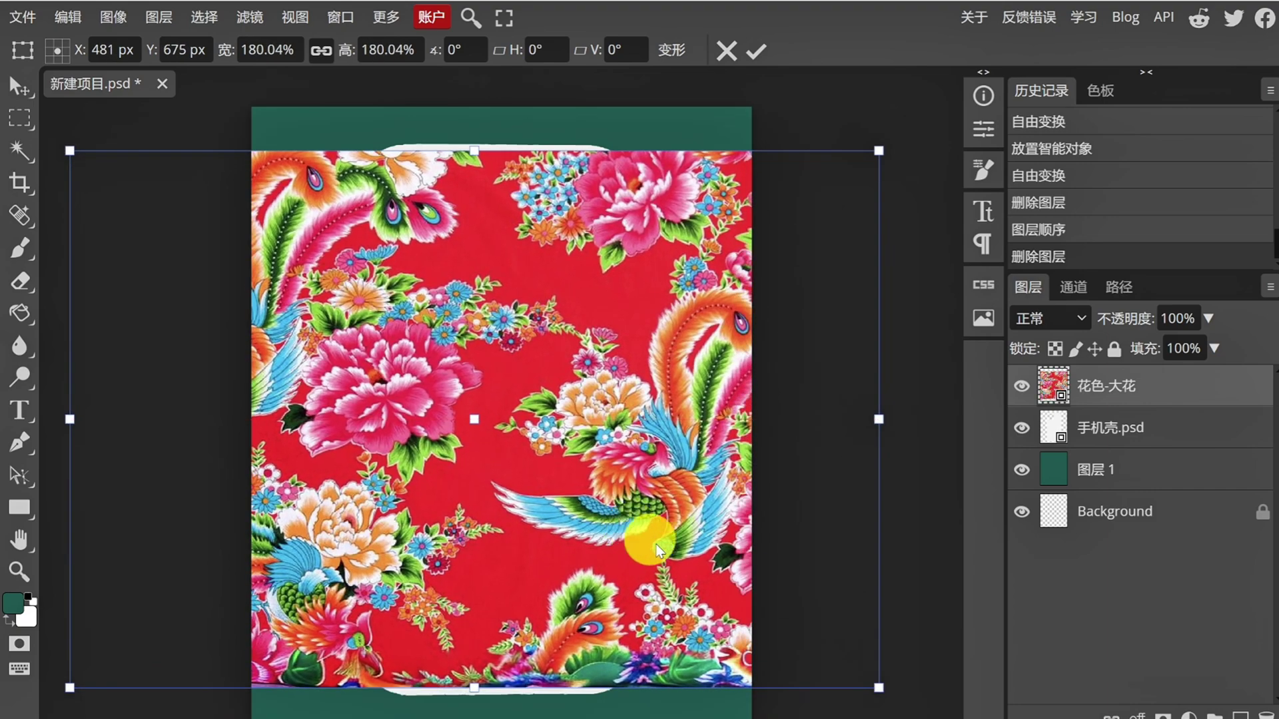
left_click_drag(877, 680, 910, 705)
left_click_drag(706, 609, 676, 585)
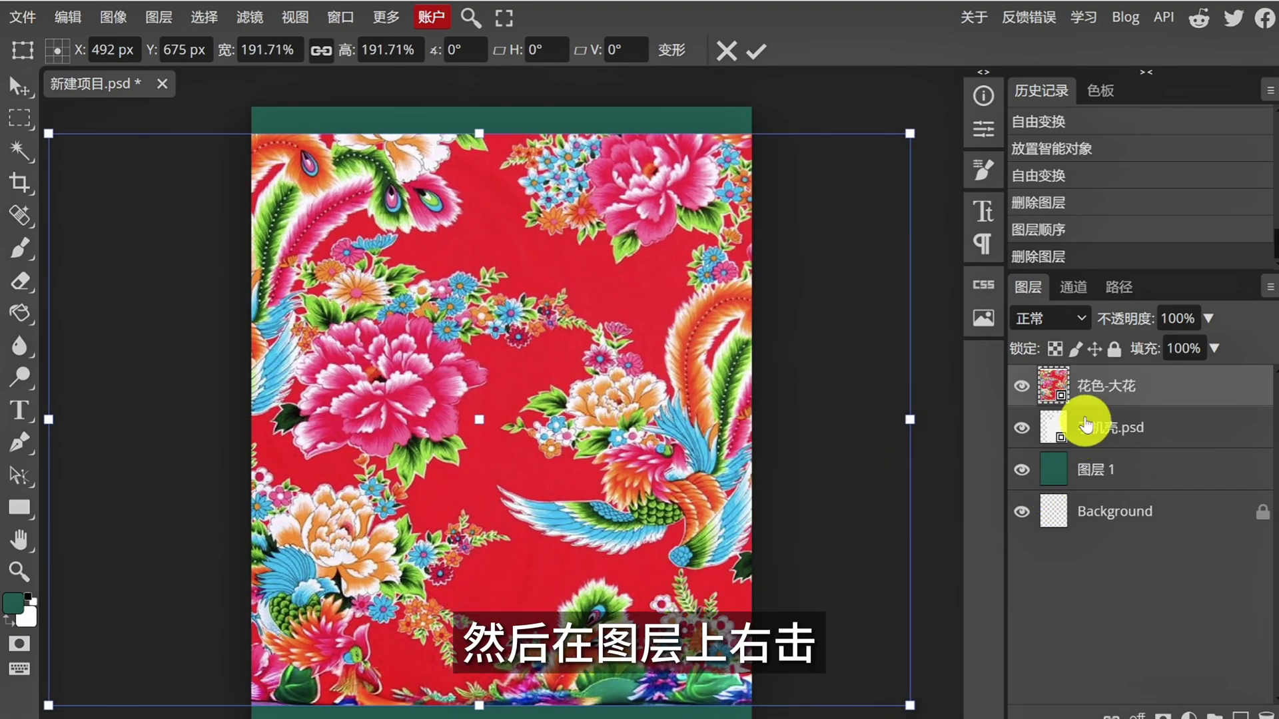
Step: Clip the 花色-大花 floral pattern to the phone case and reposition it
right_click(1083, 394)
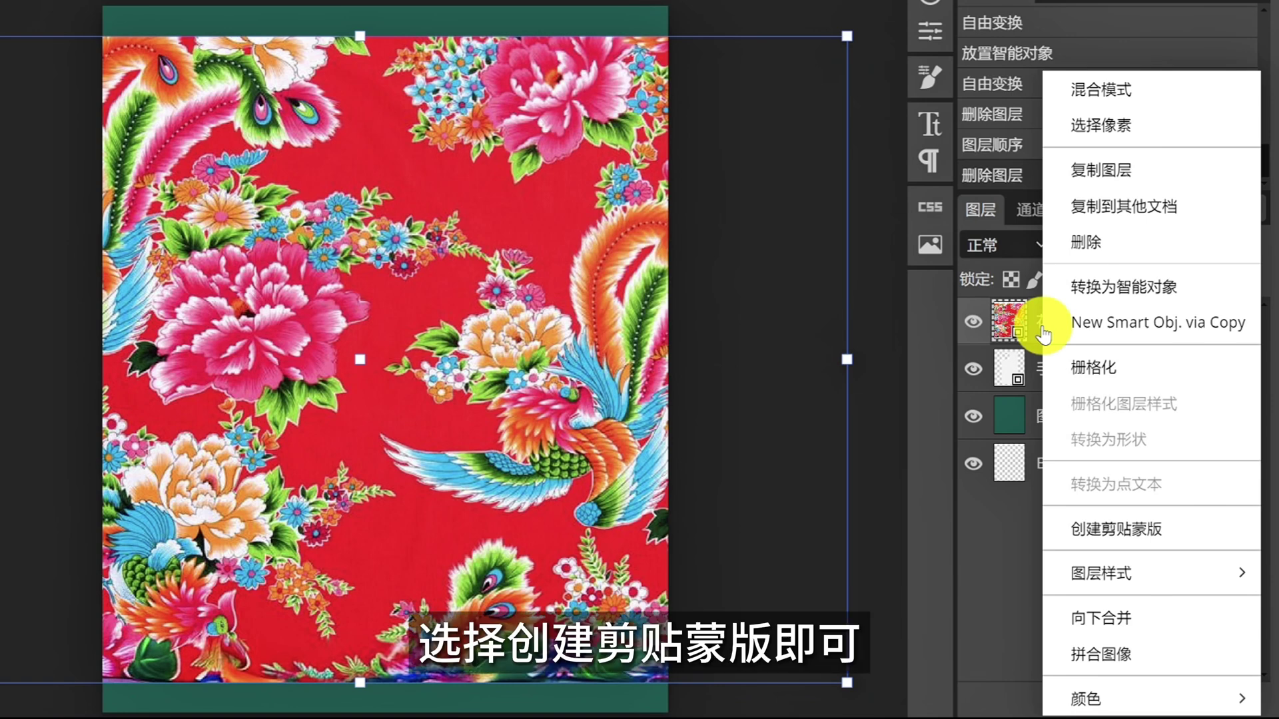
left_click(1144, 526)
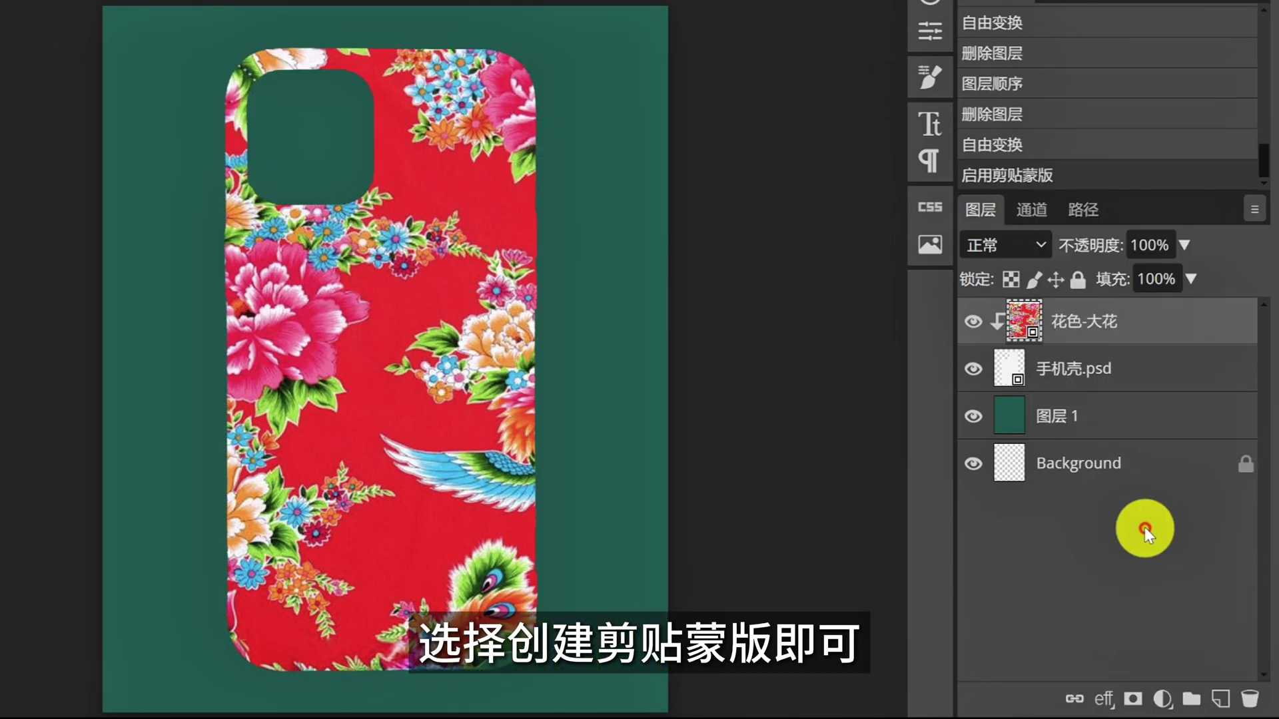
mouse_move(458, 487)
left_mouse_down()
mouse_move(429, 462)
mouse_move(365, 462)
mouse_move(415, 465)
left_mouse_up()
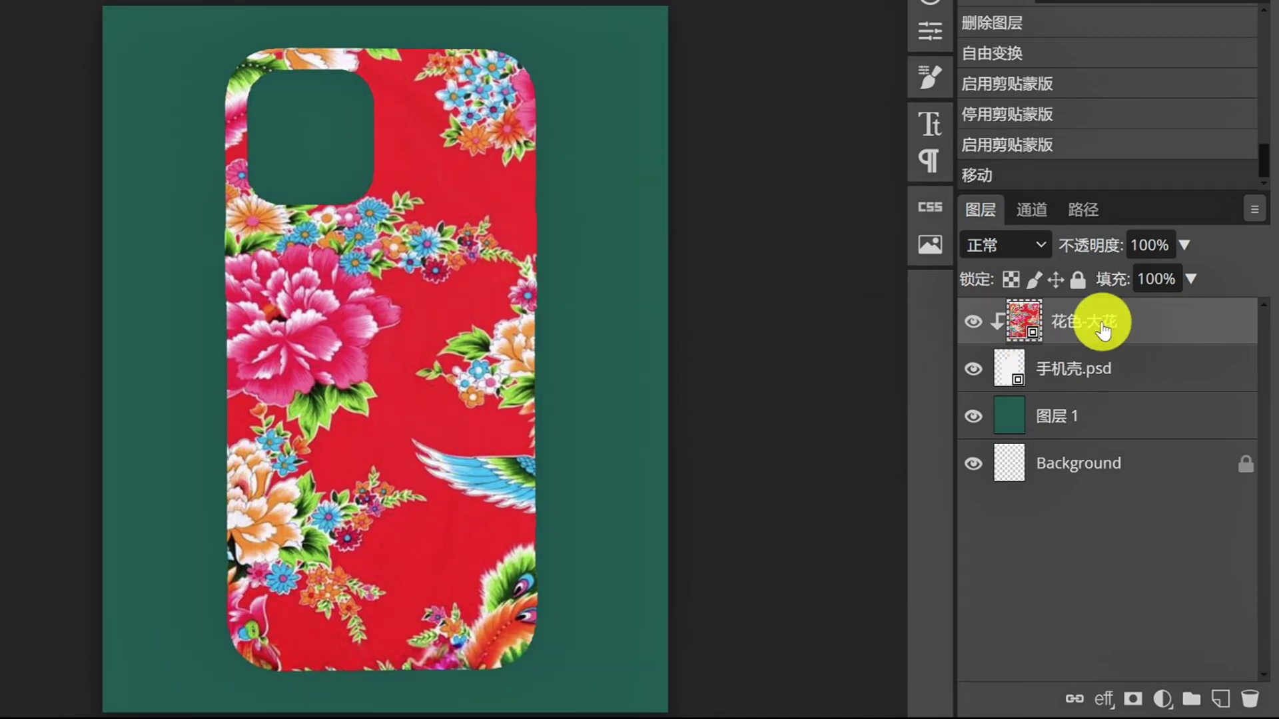
Step: Release the pattern's clipping mask and hide the 花色-大花 layer
right_click(1100, 323)
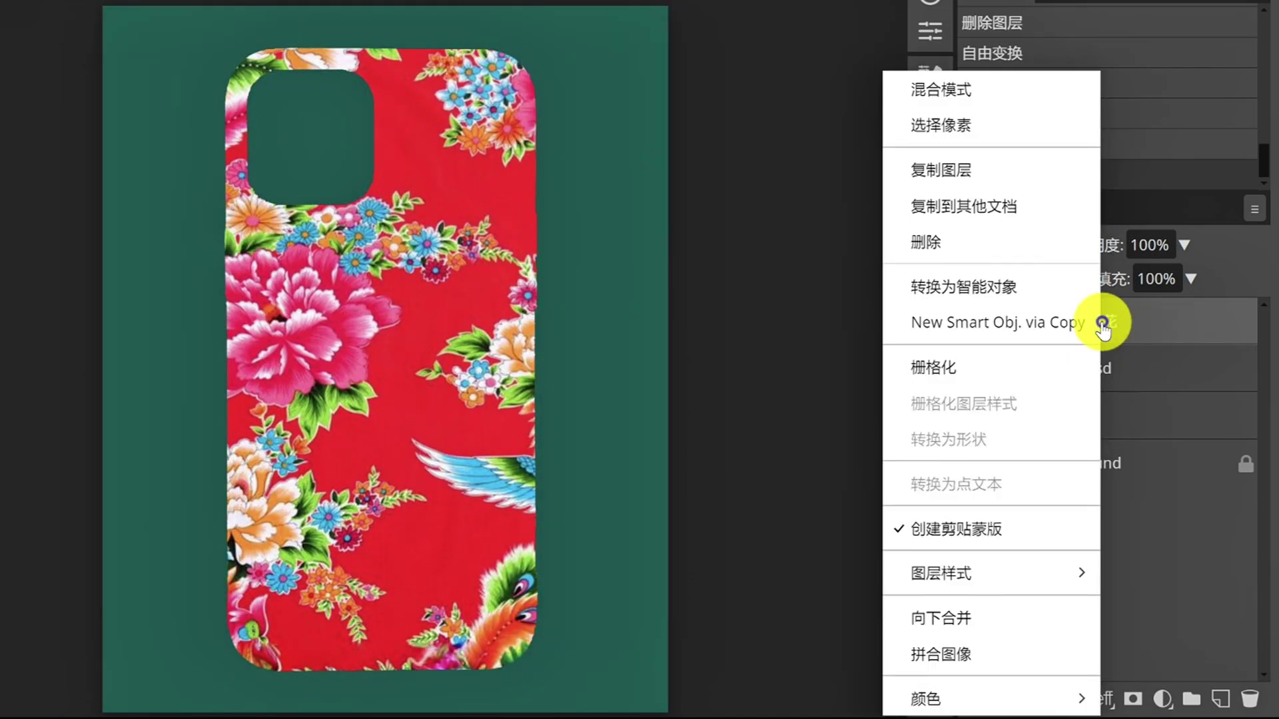
left_click(943, 529)
left_click(973, 321)
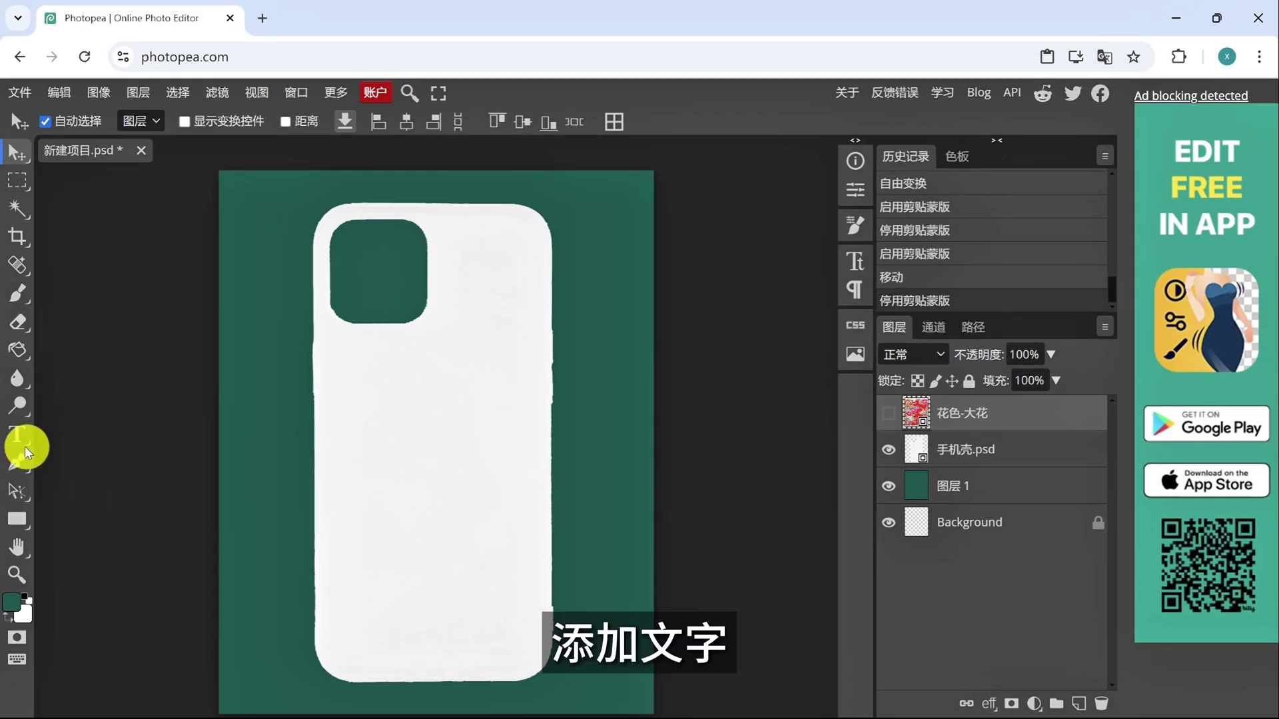
Step: Create a horizontal text box on the phone case containing the character 花
left_click(19, 436)
left_click(83, 453)
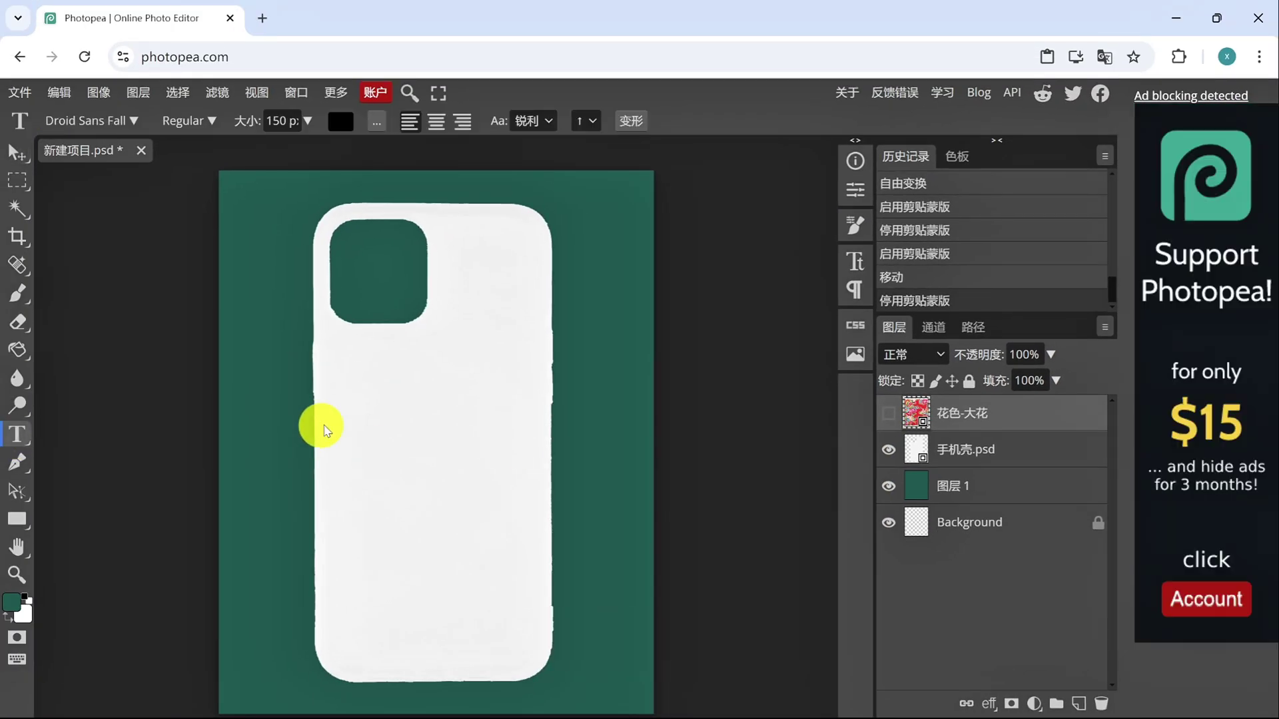
left_click_drag(410, 437, 449, 460)
type("hua")
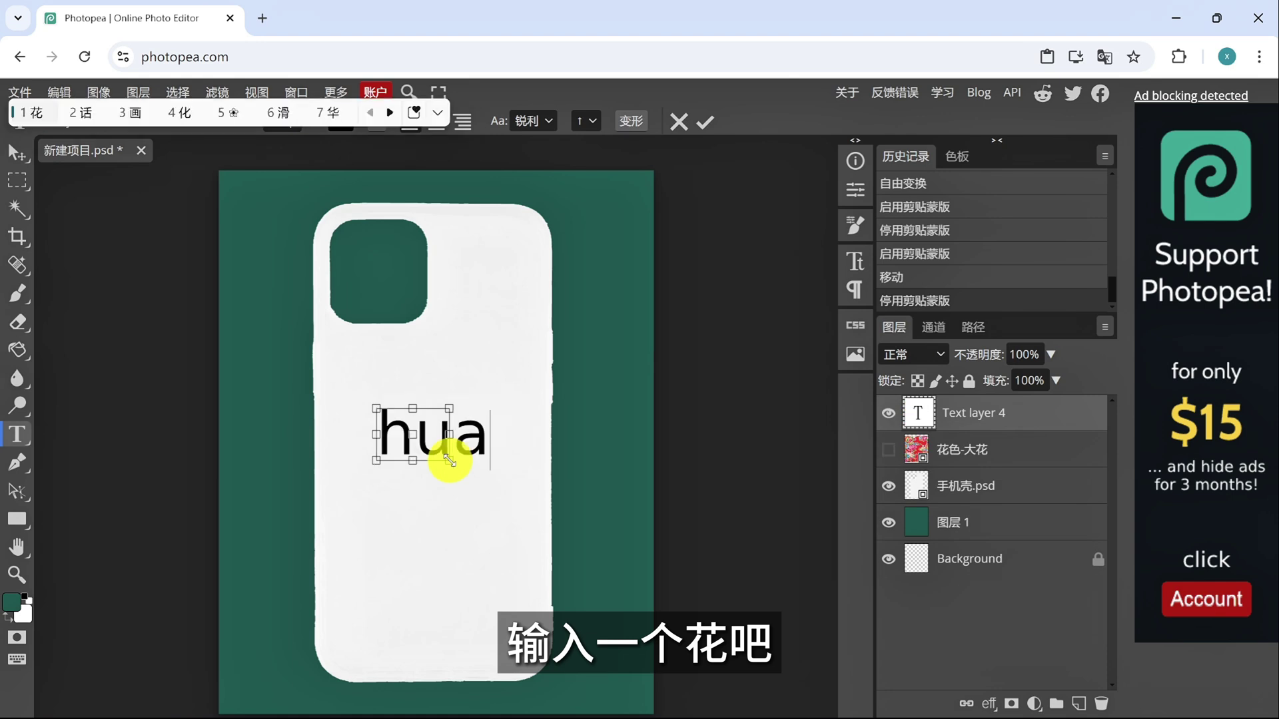
key("space")
Step: Enlarge the 花 text to about 277% with Free Transform and nudge it into place
left_click(59, 92)
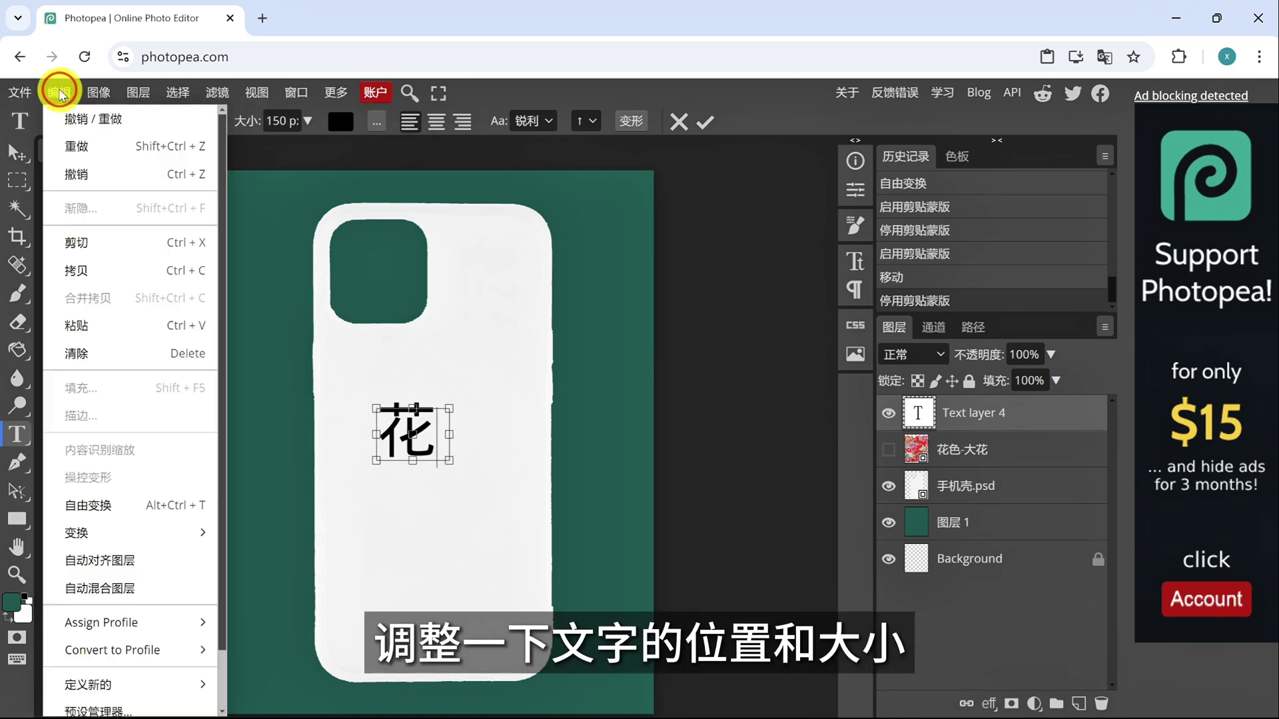
left_click(126, 499)
mouse_move(434, 458)
left_mouse_down()
mouse_move(501, 555)
mouse_move(517, 508)
left_mouse_up()
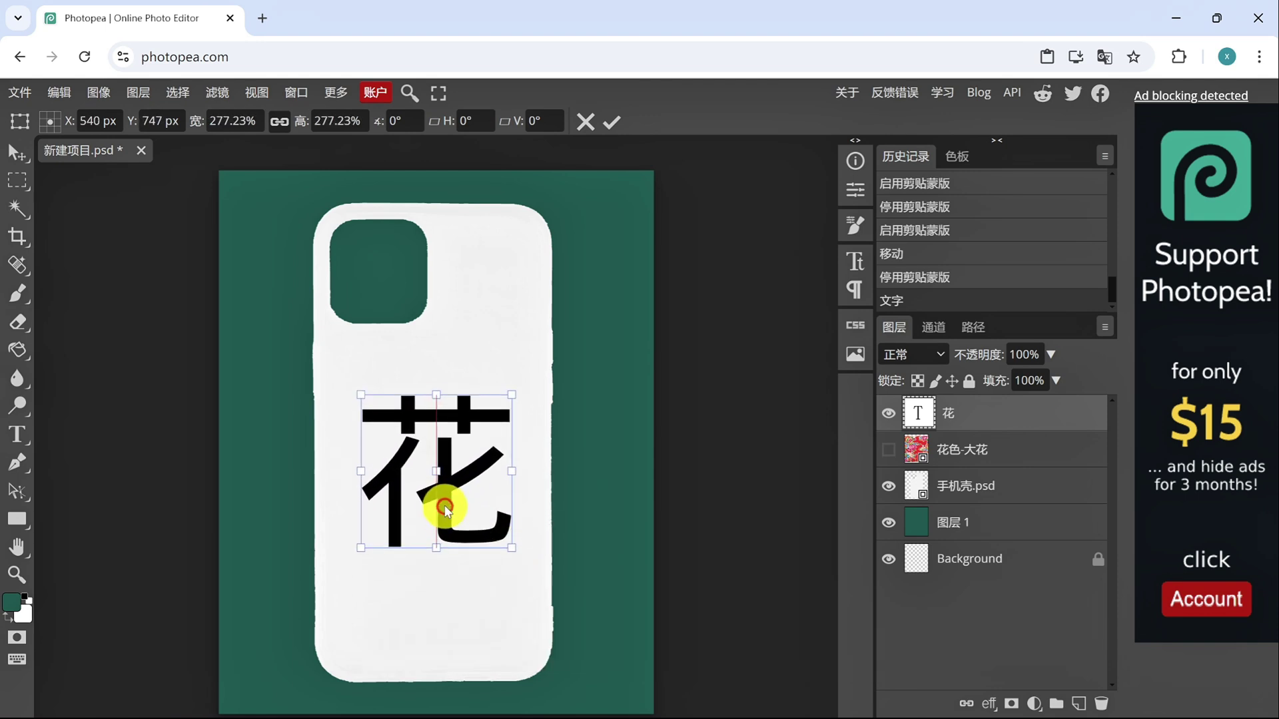
key("v")
key("v")
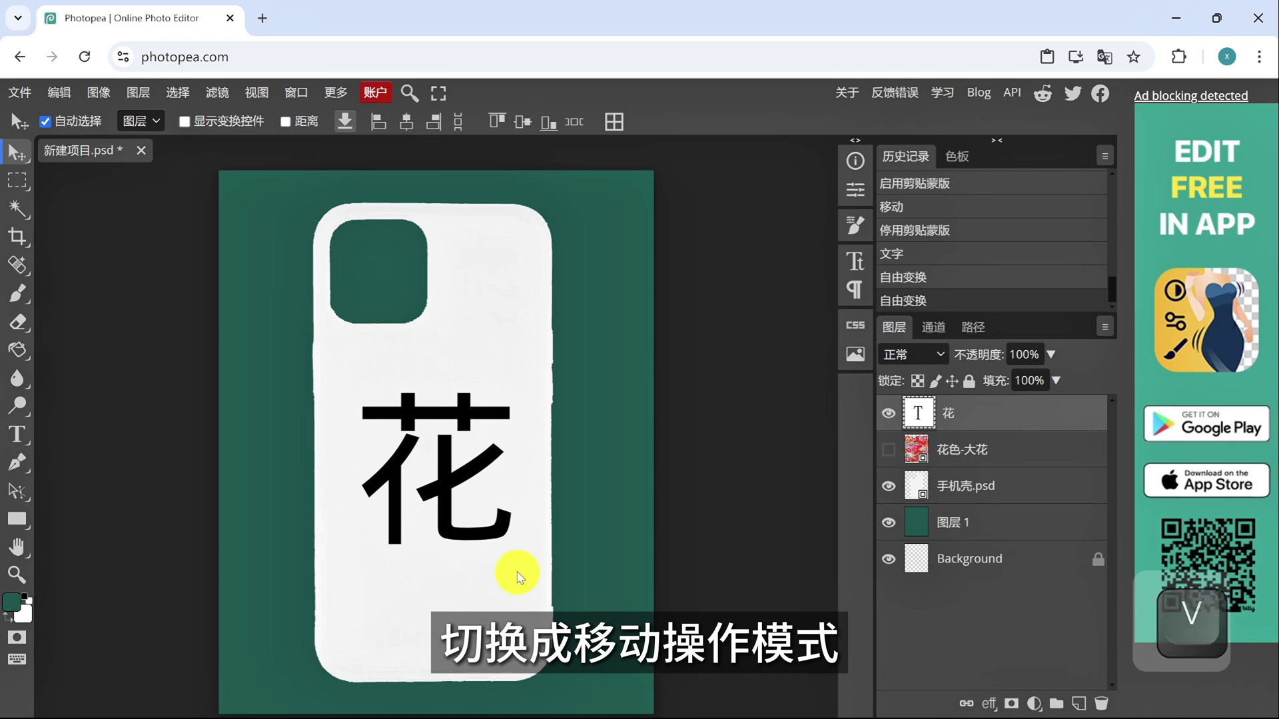
left_click_drag(462, 515, 457, 516)
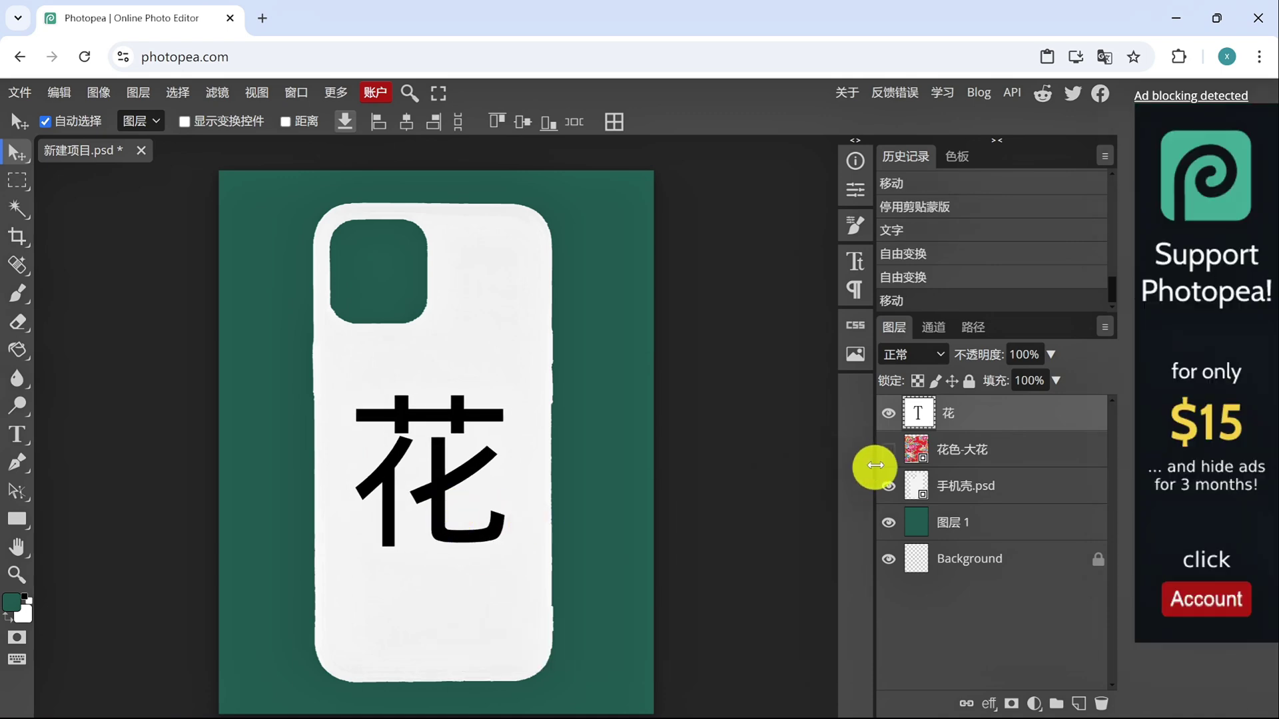
Step: Show 花色-大花, place it above the 花 text, clip it there and shift the pattern inside
left_click(889, 449)
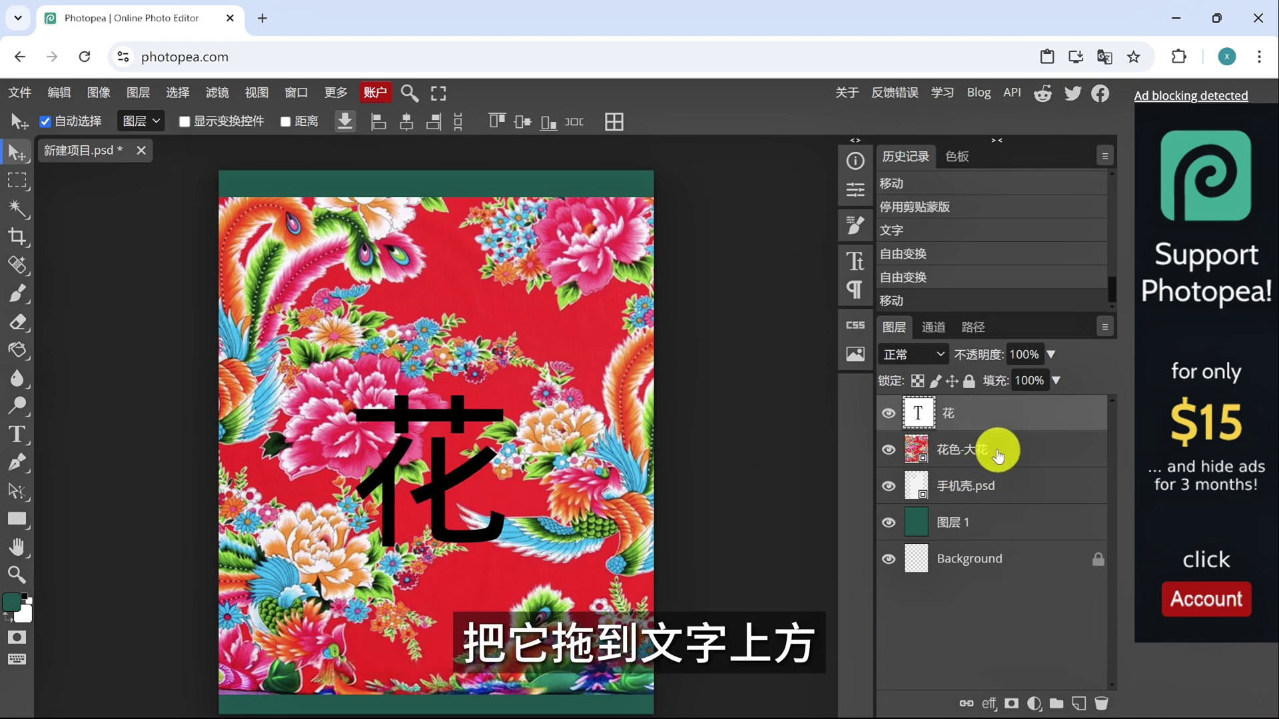
left_click_drag(995, 436, 983, 411)
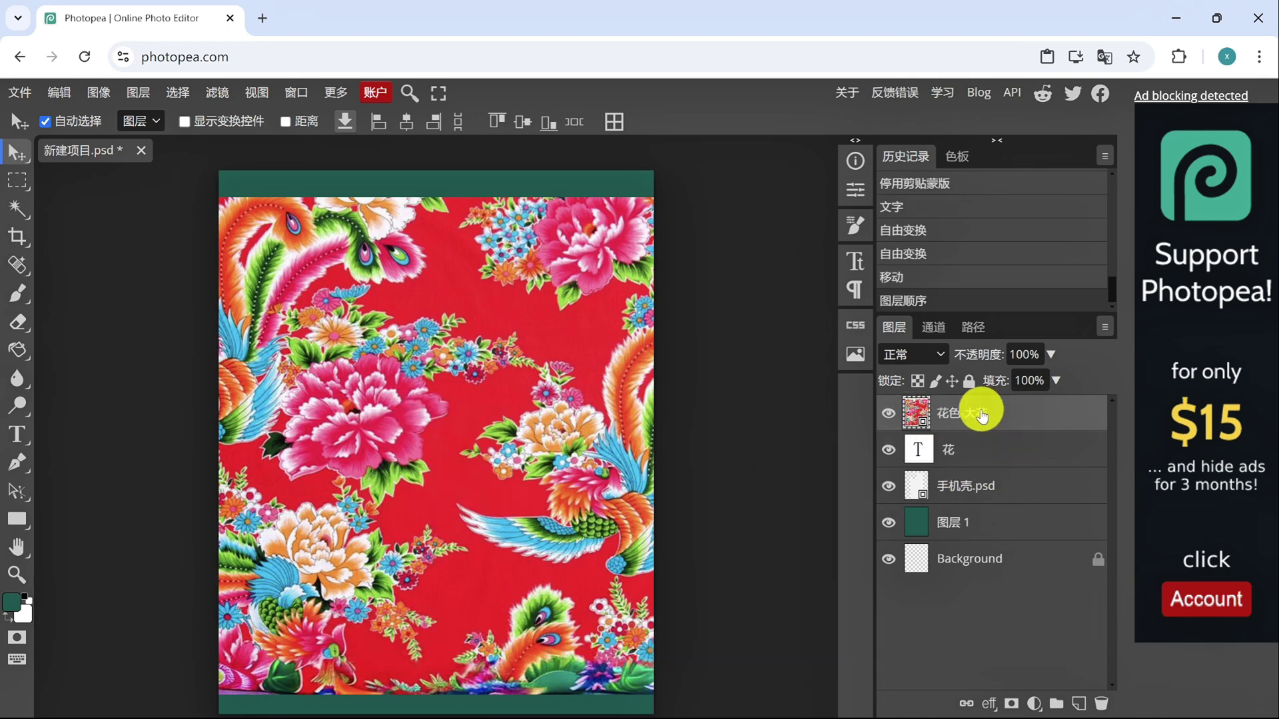
right_click(939, 415)
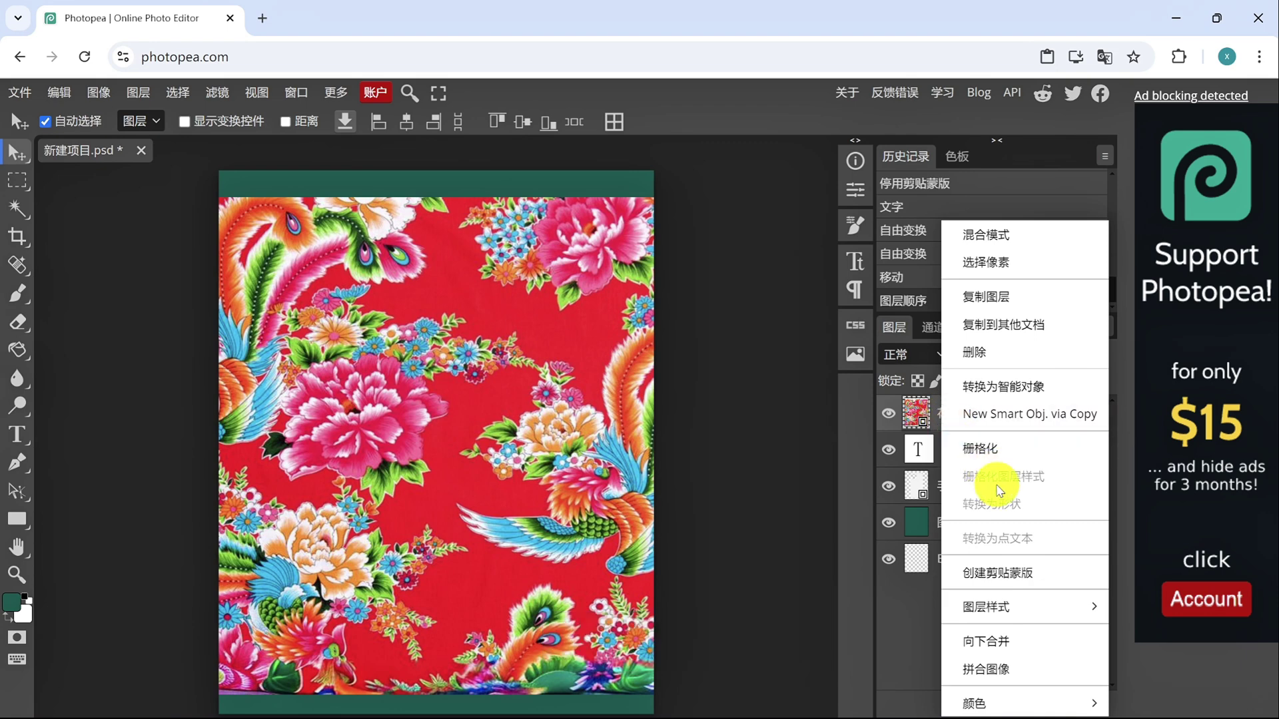
left_click(1009, 573)
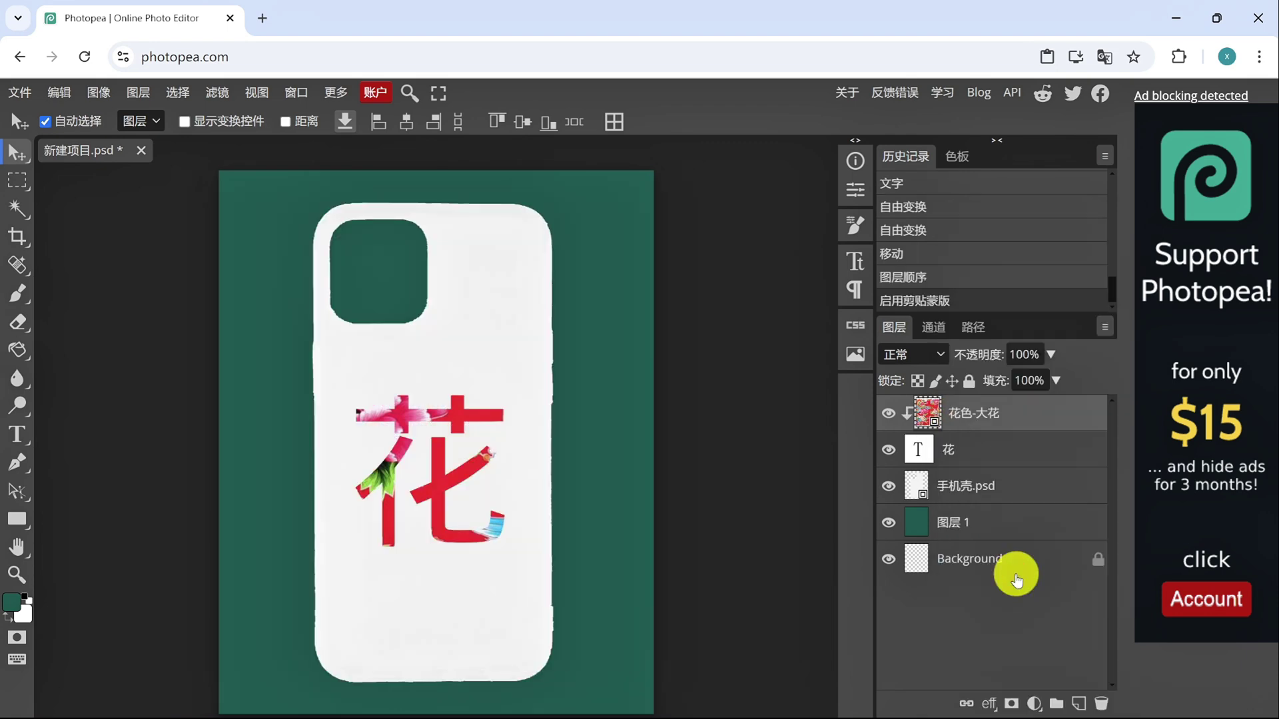
left_click_drag(437, 489, 490, 470)
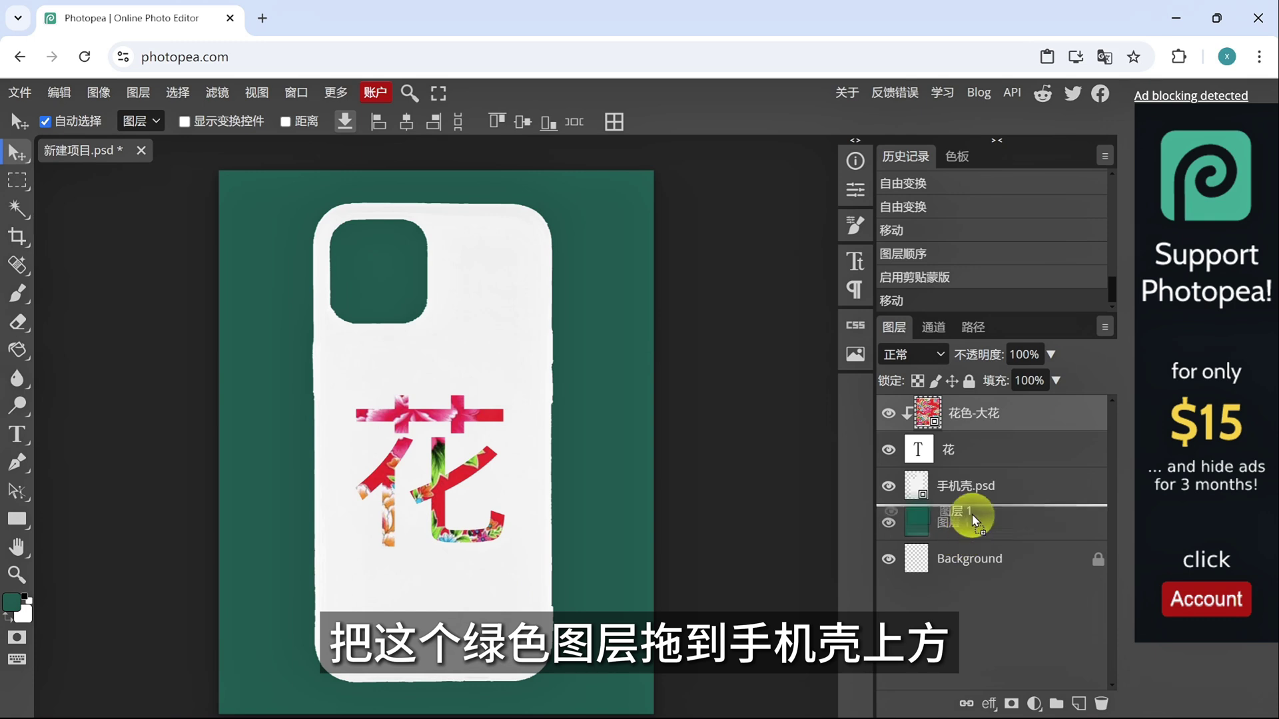
Step: Move 图层 1 above 手机壳.psd and clip it to the case as a green base
left_click_drag(974, 520, 970, 485)
right_click(968, 484)
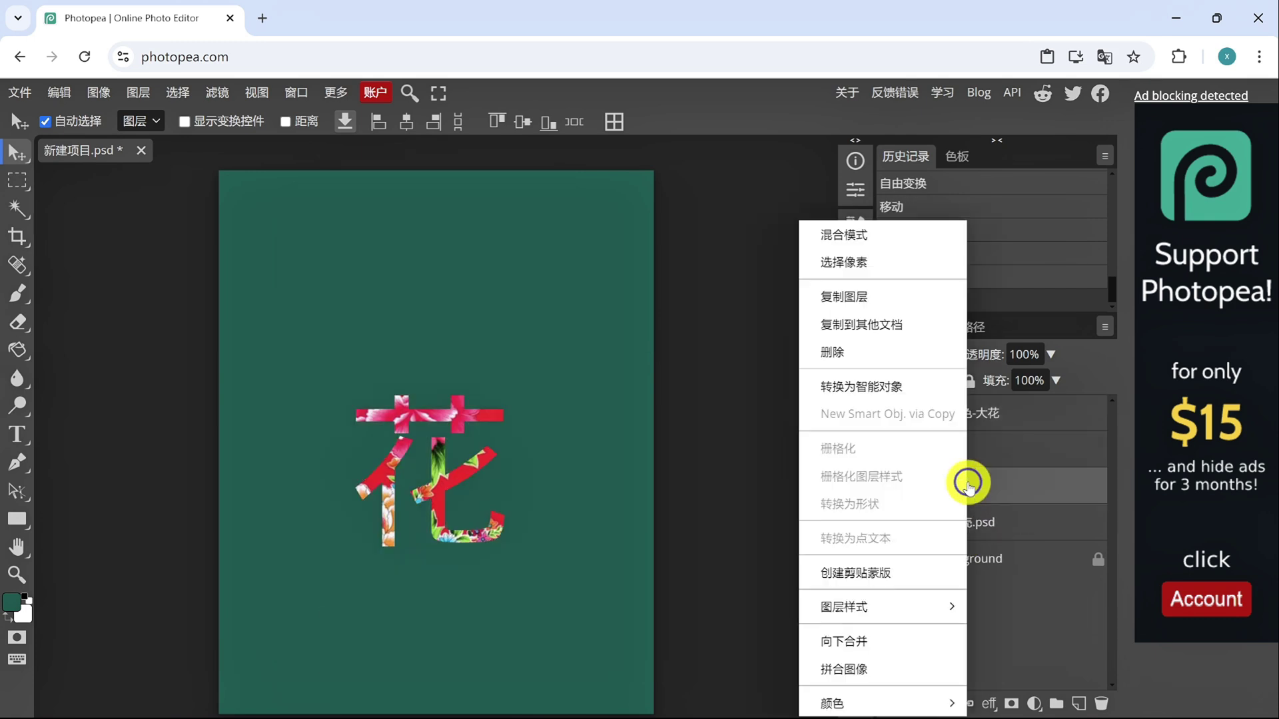
left_click(899, 581)
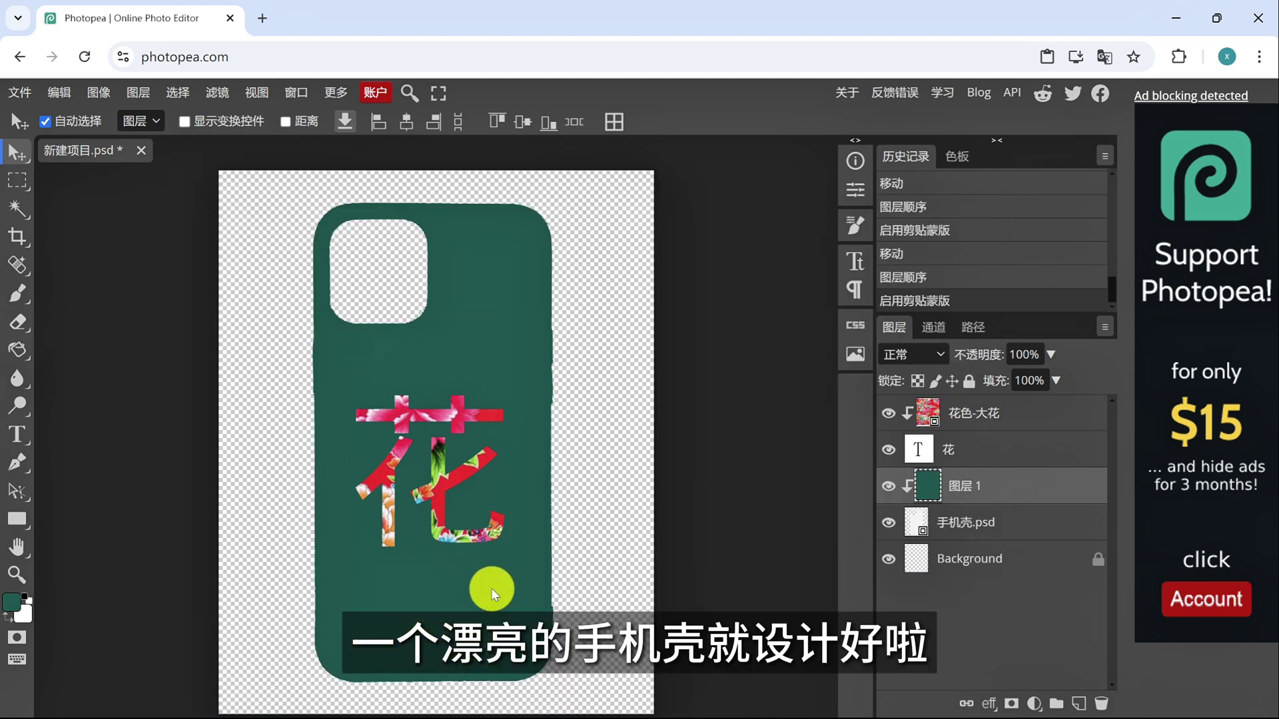
Step: Fill the phone case with a lighter green using the Paint Bucket's flat colour fill
left_click(17, 349)
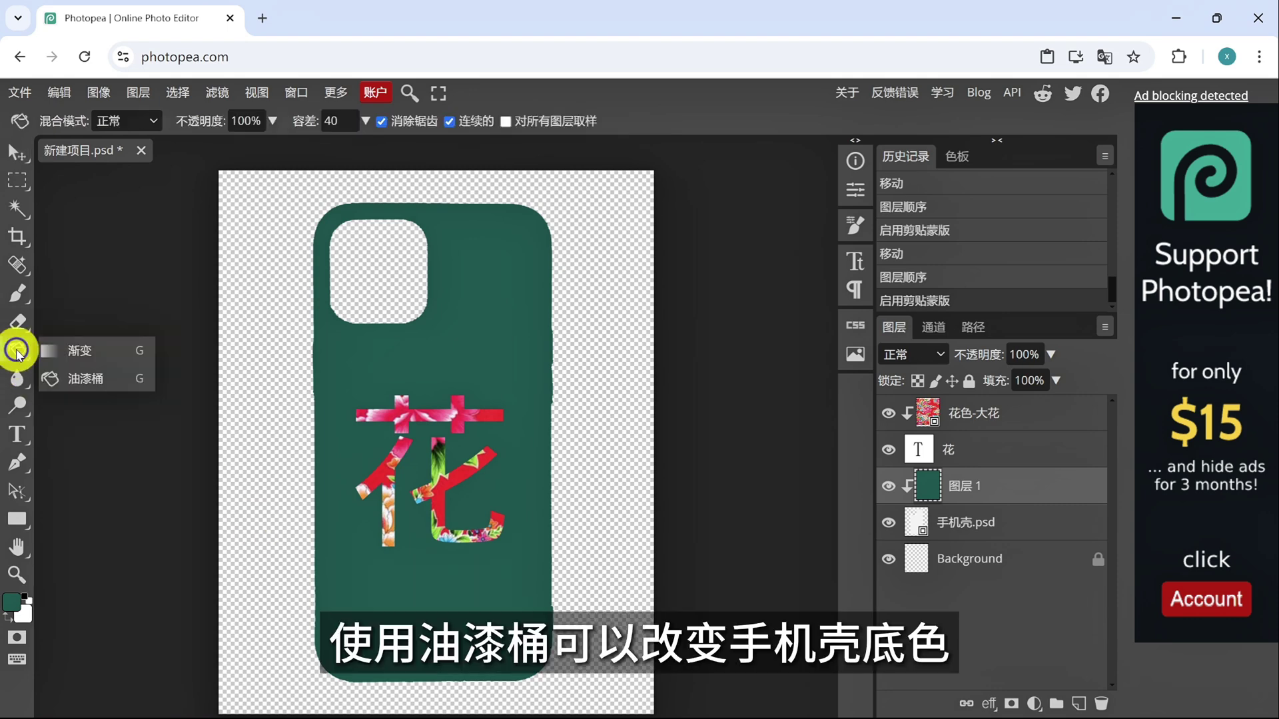
left_click(100, 377)
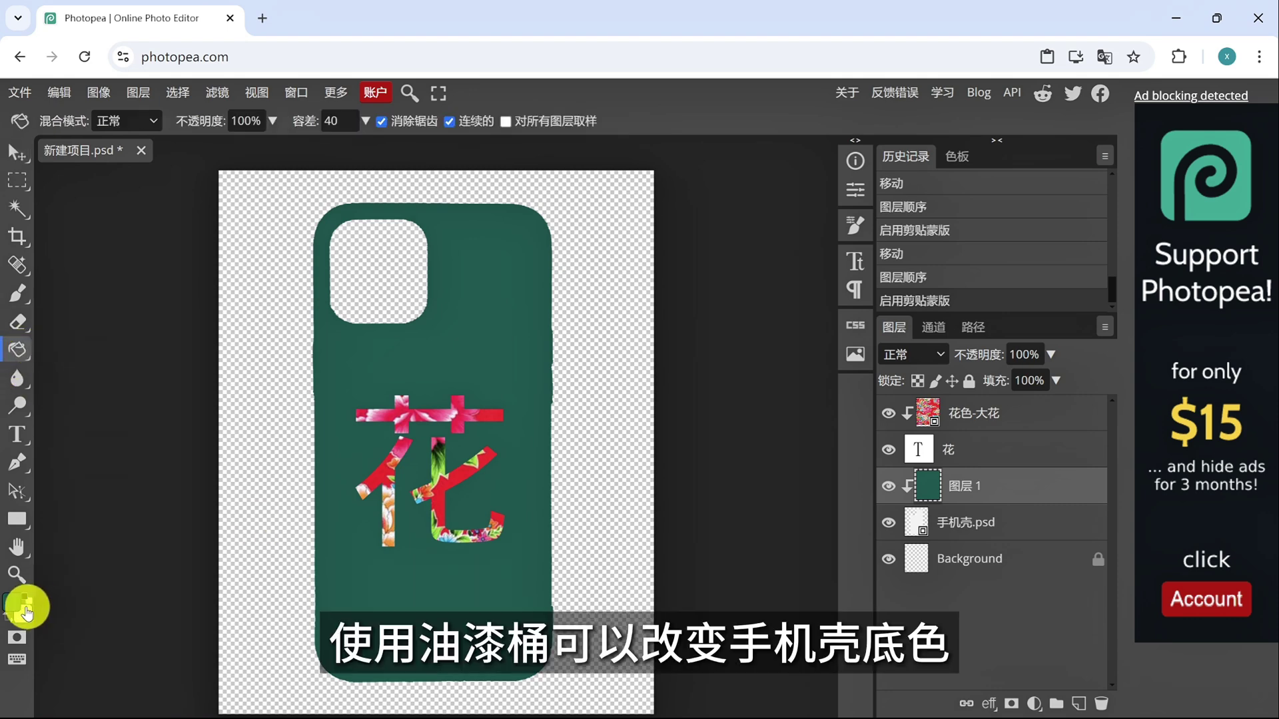
left_click(12, 602)
left_click_drag(264, 427, 329, 339)
left_click(522, 266)
left_click(505, 307)
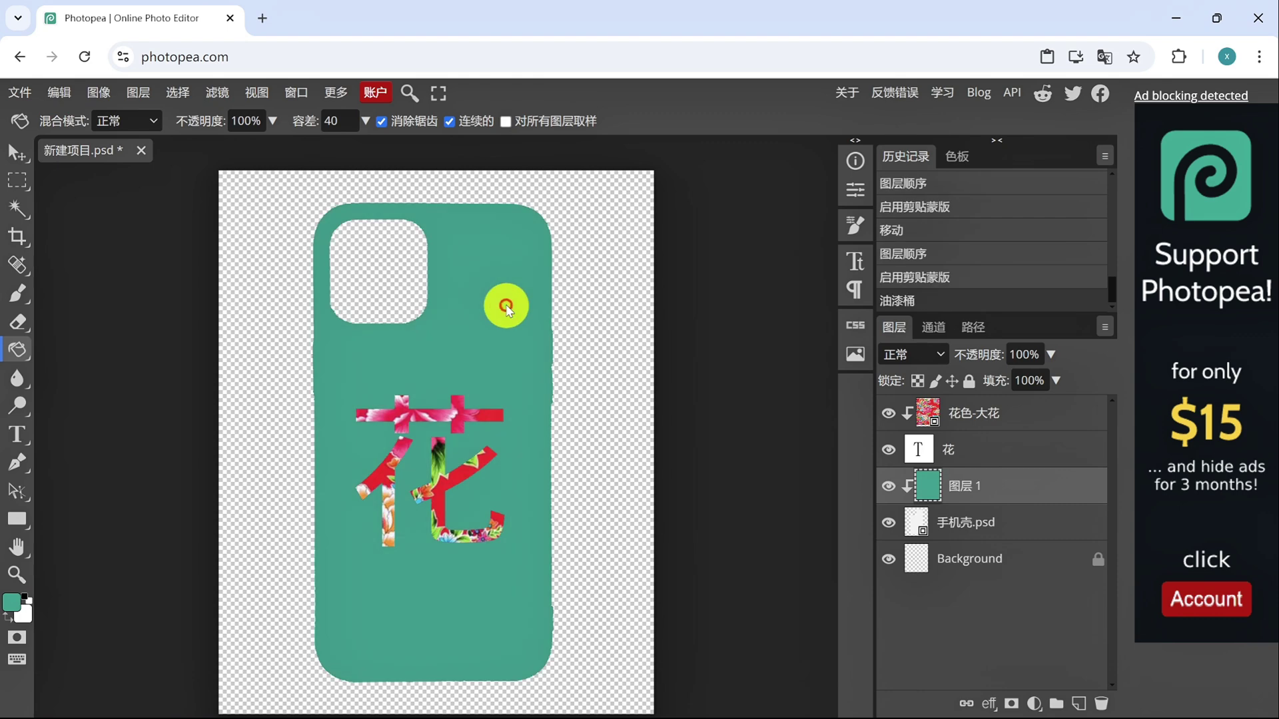
Step: Refill the case with pink, red, tan and light pink sampled from the 花 character
key("alt")
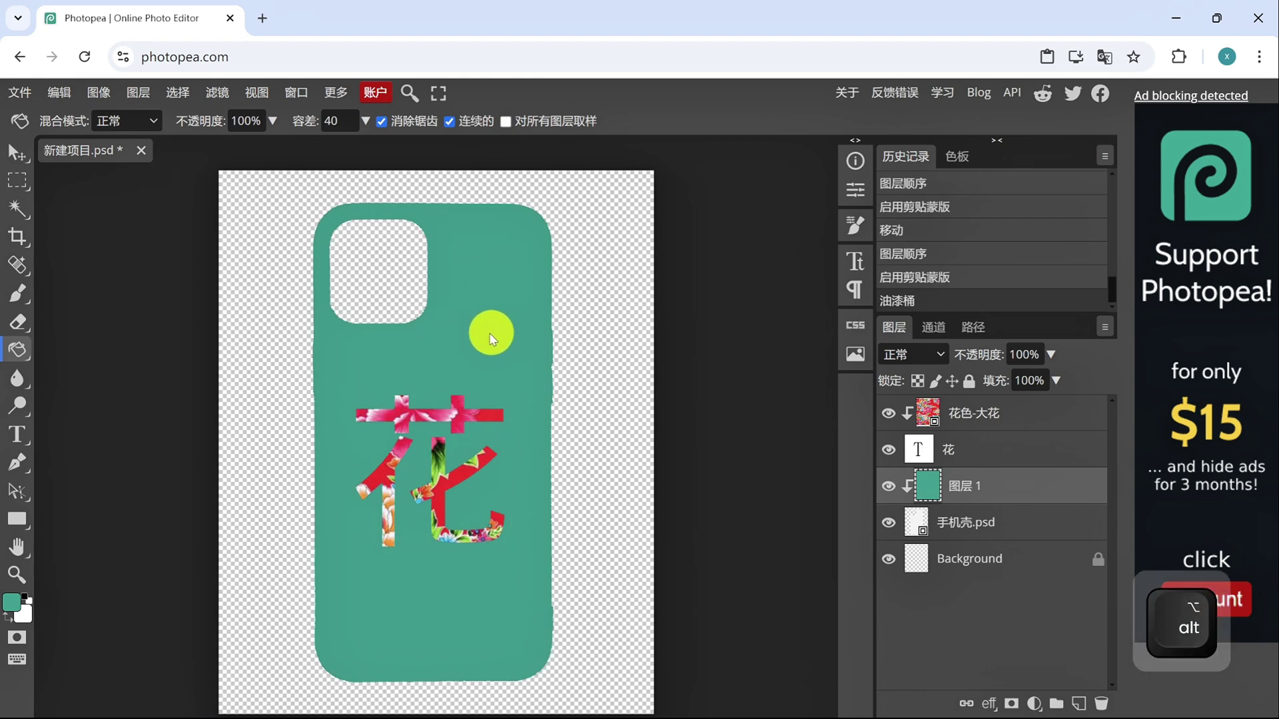
left_click(419, 424, "alt")
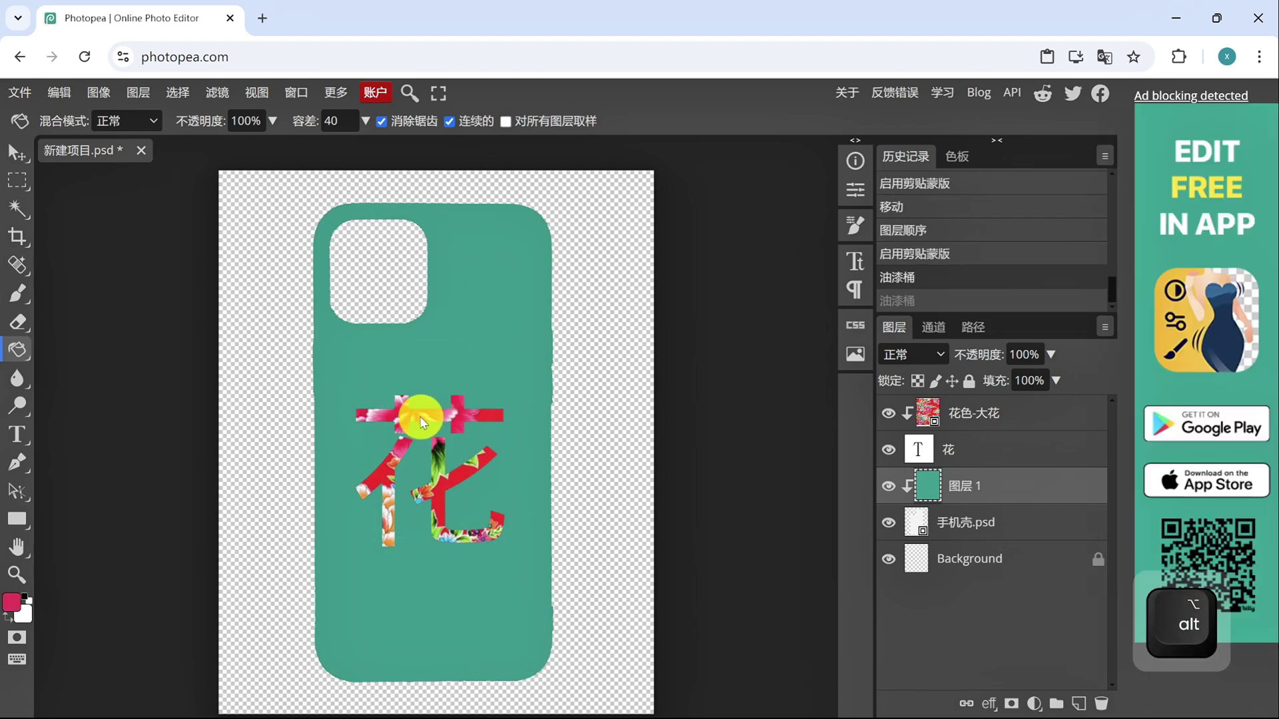
left_click(466, 337)
left_click(443, 483, "alt")
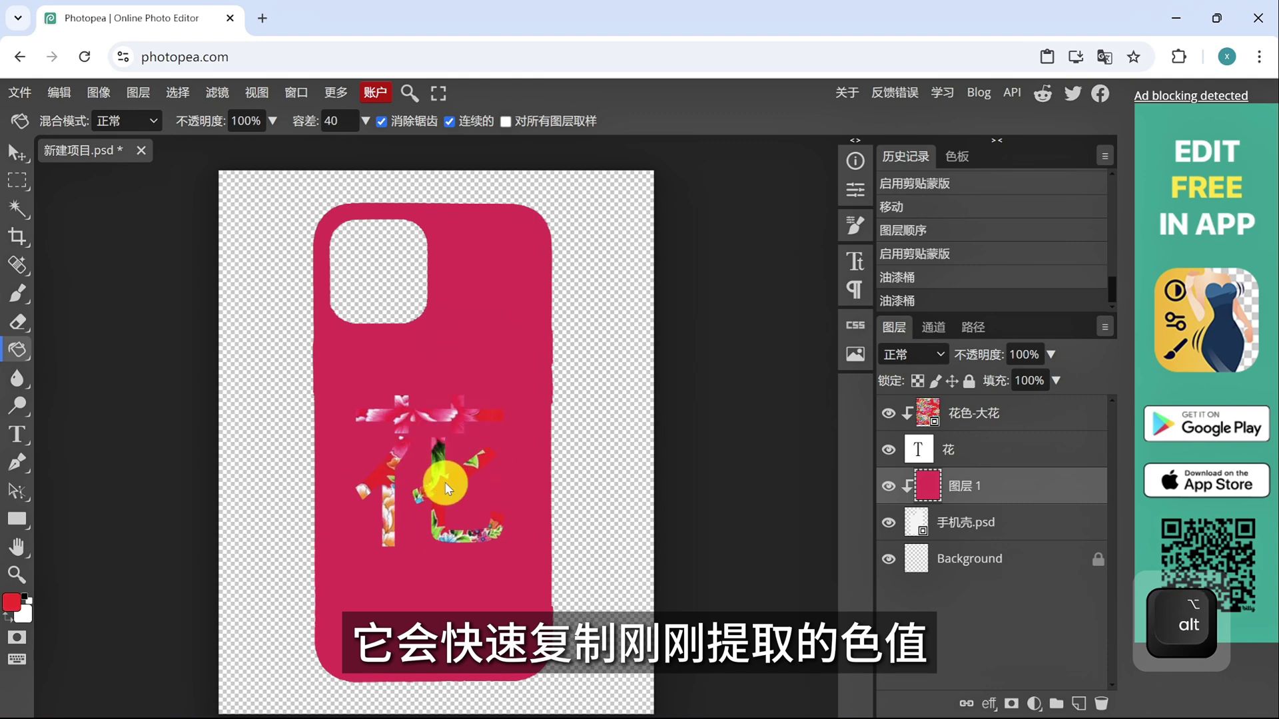
left_click(391, 517, "alt")
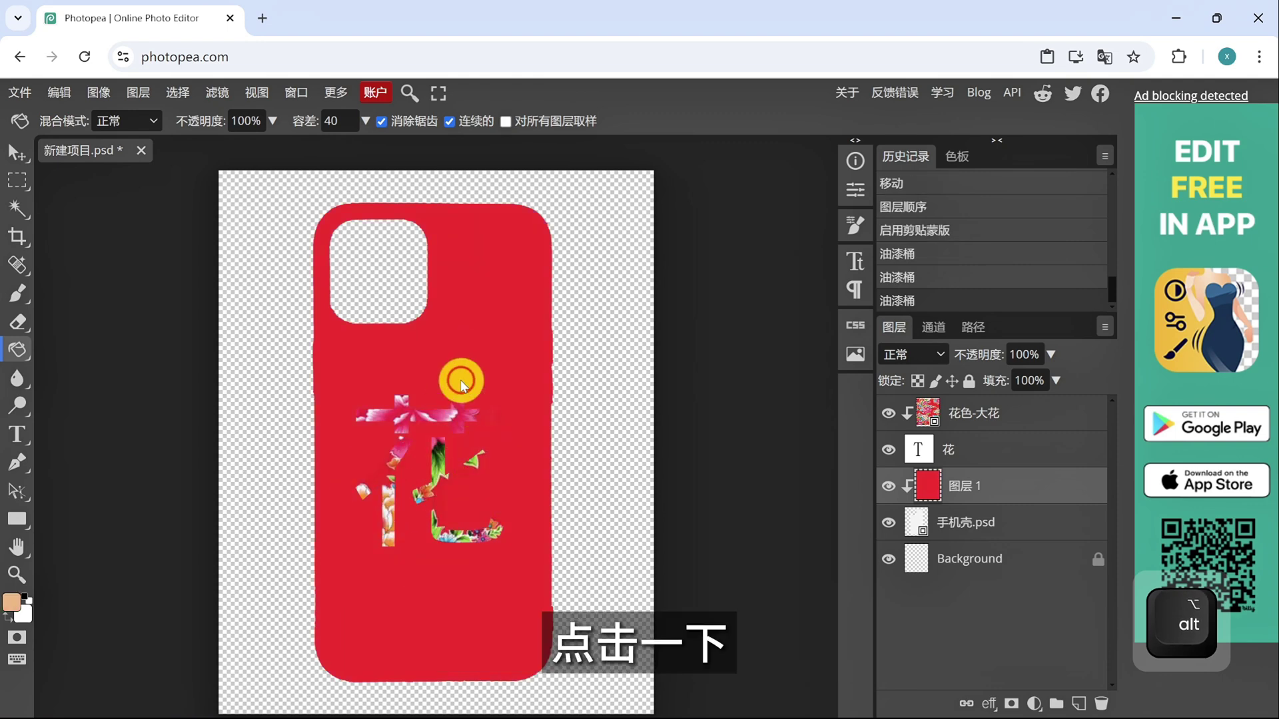
left_click(462, 381)
left_click(396, 496, "alt")
left_click(470, 360)
left_click(442, 457, "alt")
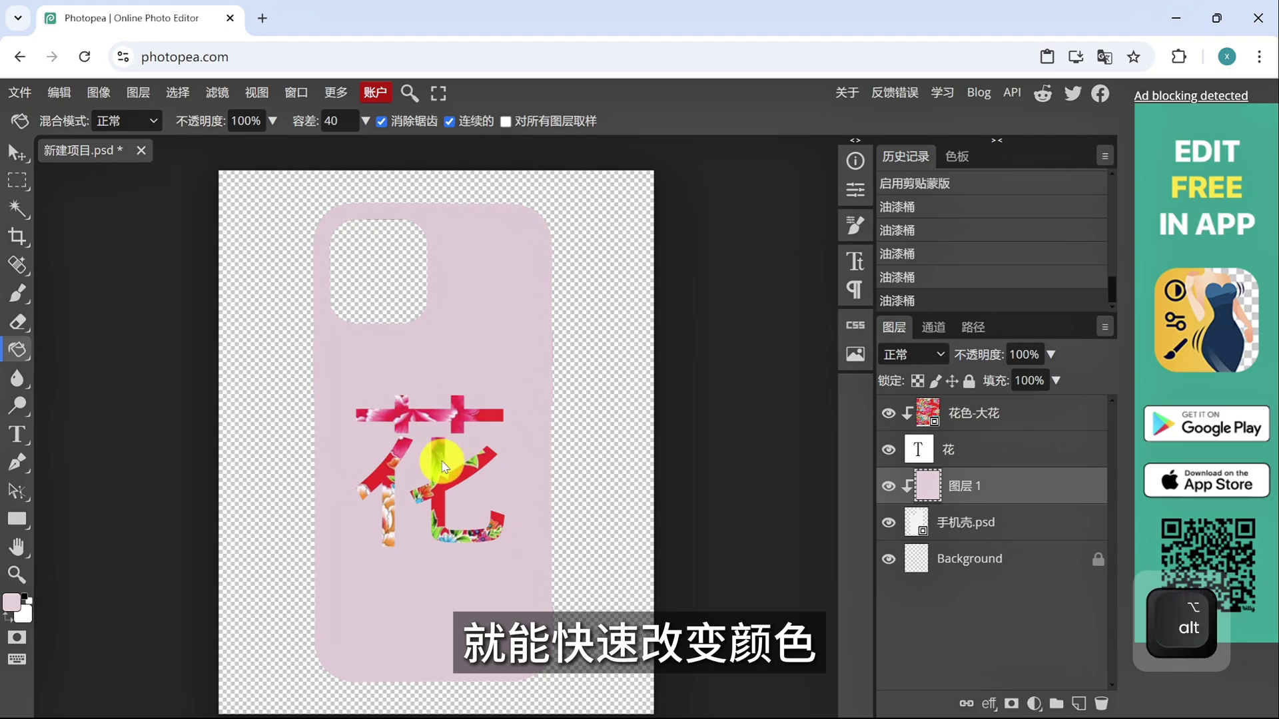
left_click(467, 364)
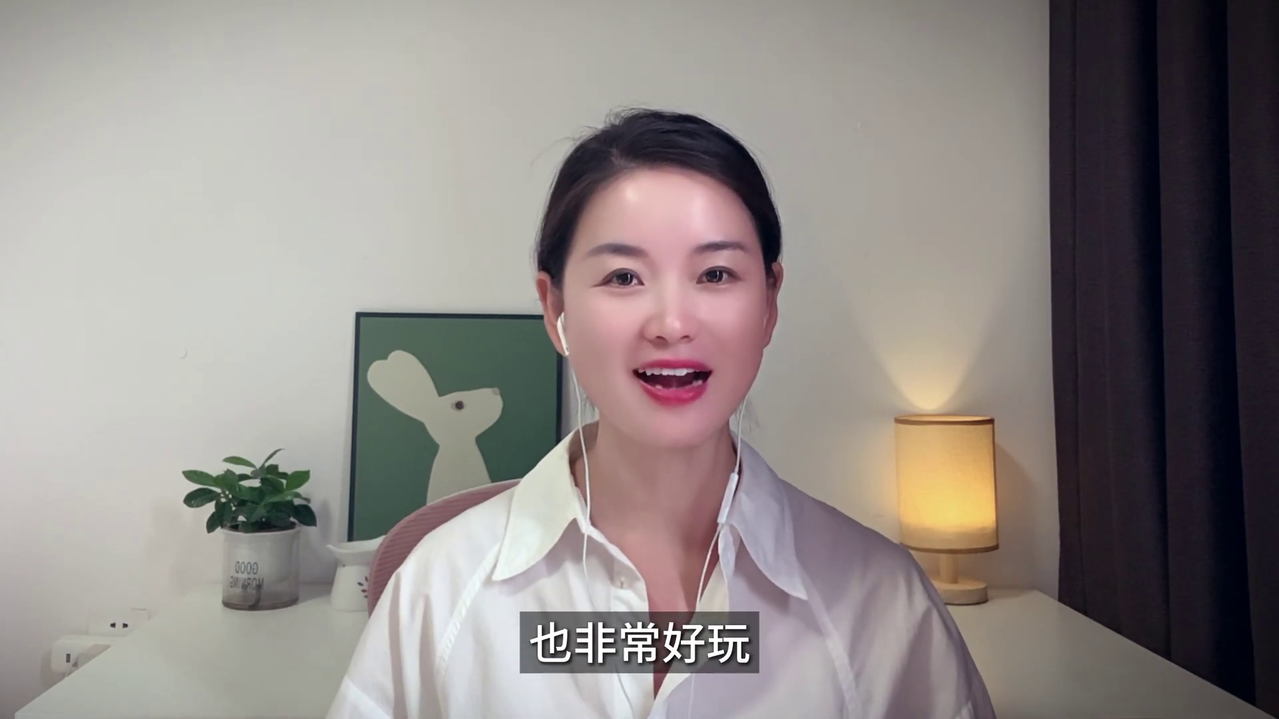
Step: Scroll within the newly opened 补图.psd portrait document
scroll(730, 558, "down", 2)
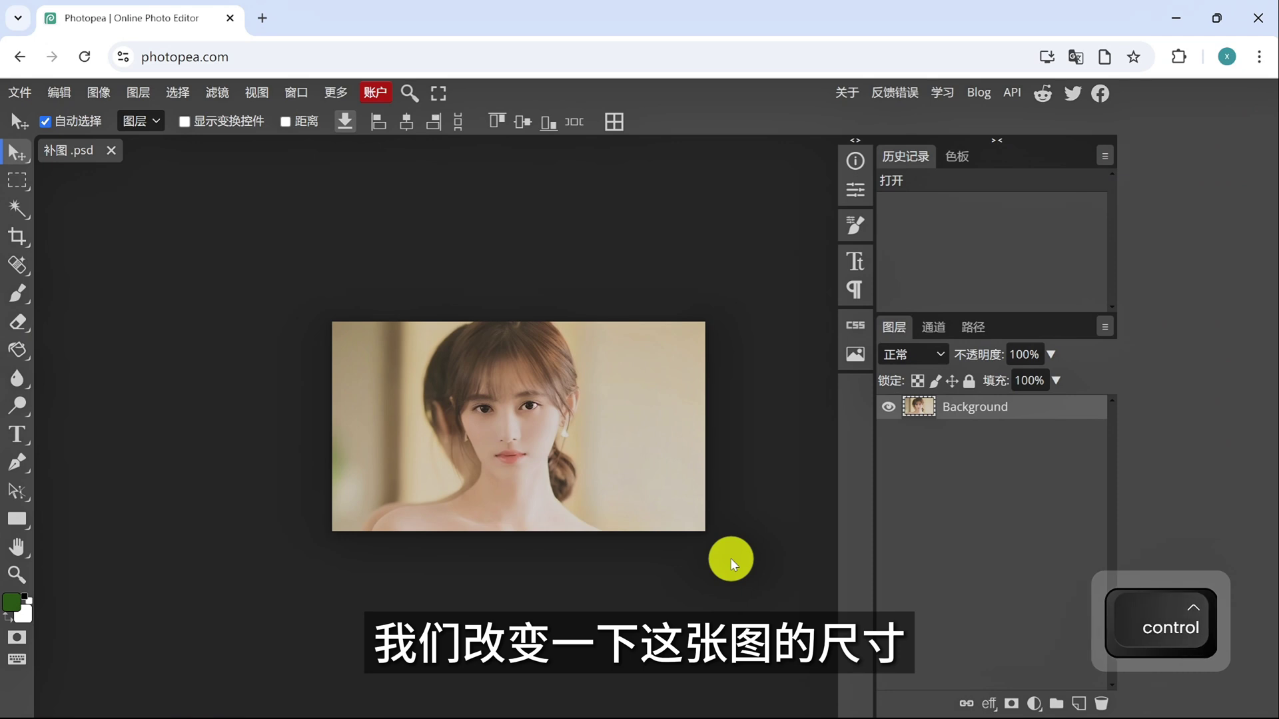
Step: Extend the portrait's canvas downward with the Crop tool, leaving empty space below the photo
scroll(730, 558, "down", 2)
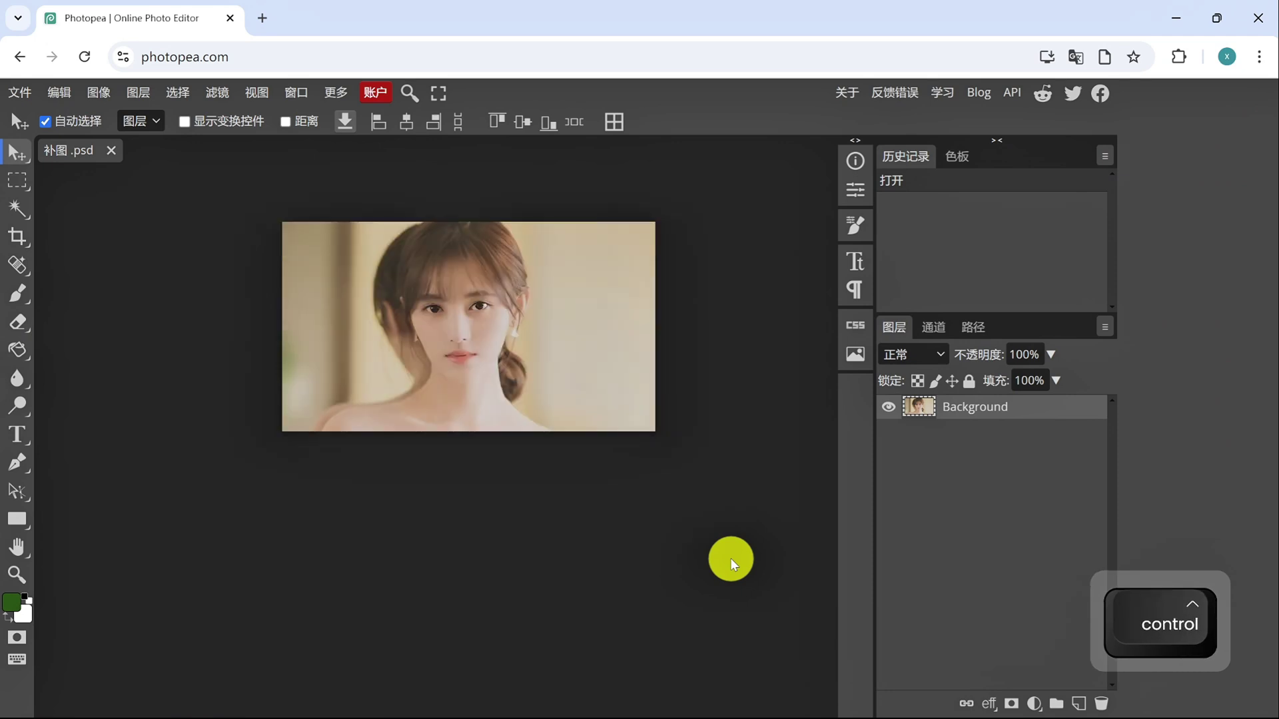
left_click(17, 237)
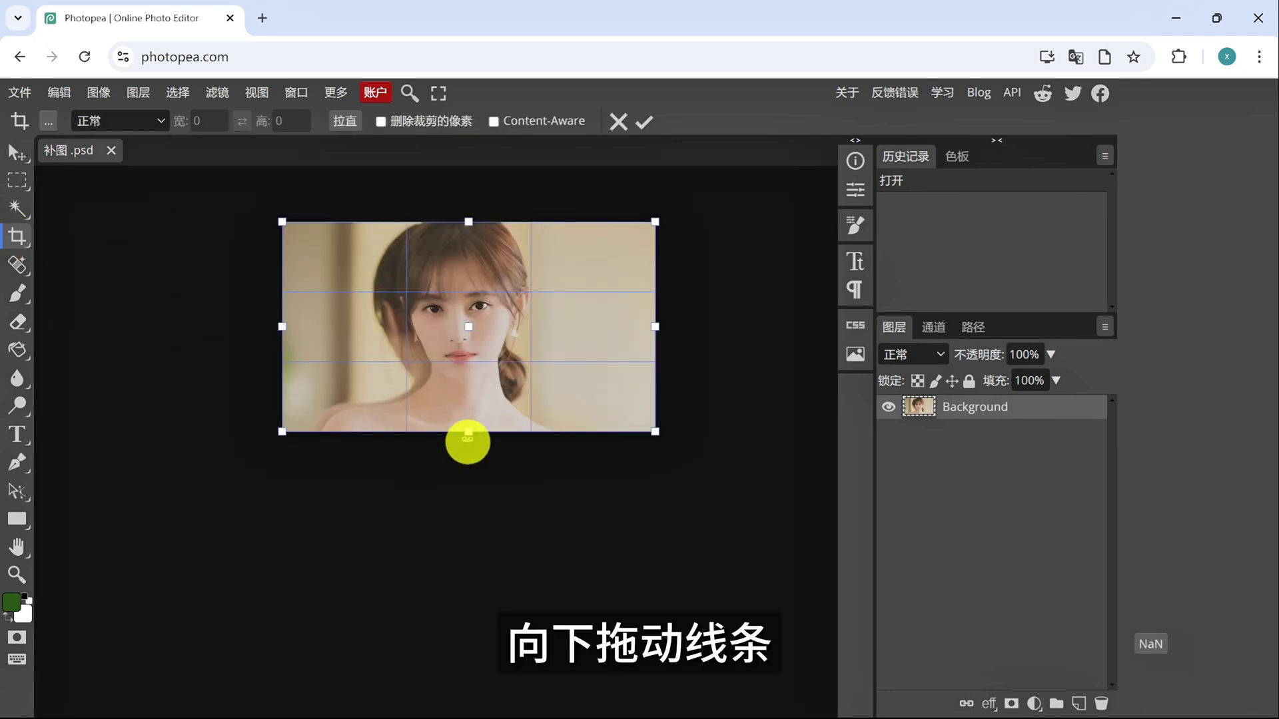
left_click_drag(469, 433, 451, 646)
key("Return")
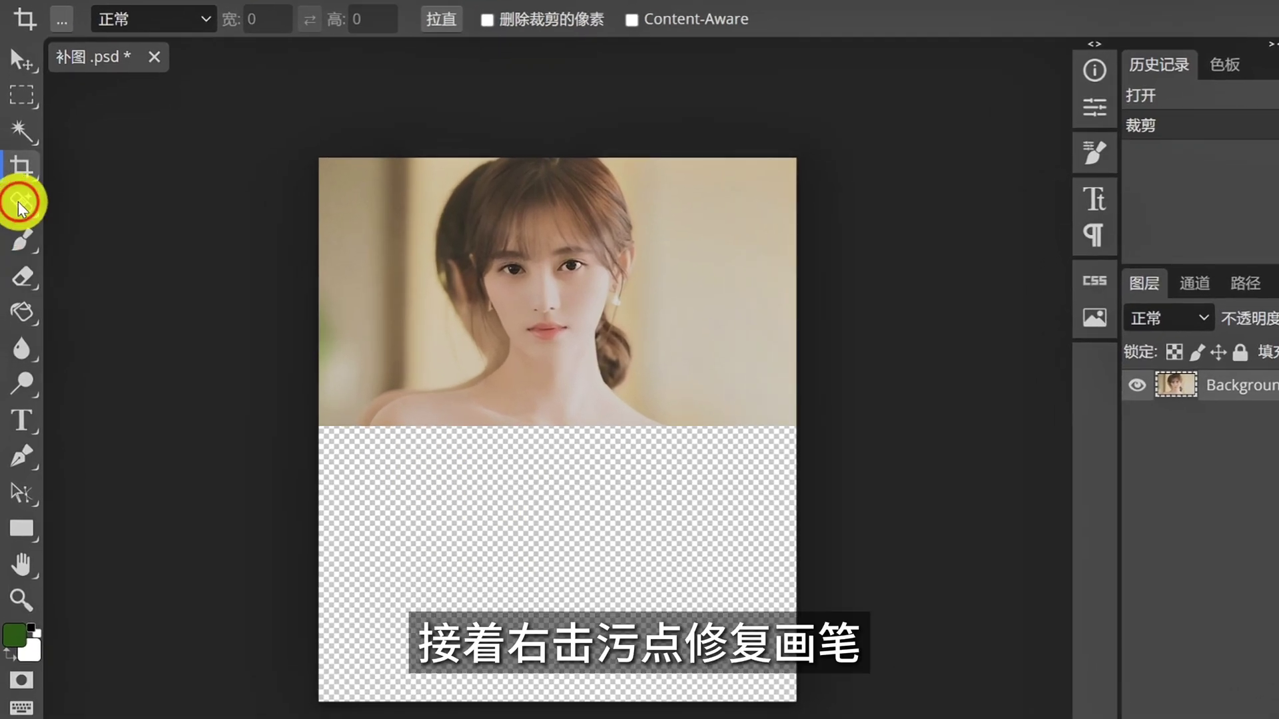
right_click(16, 266)
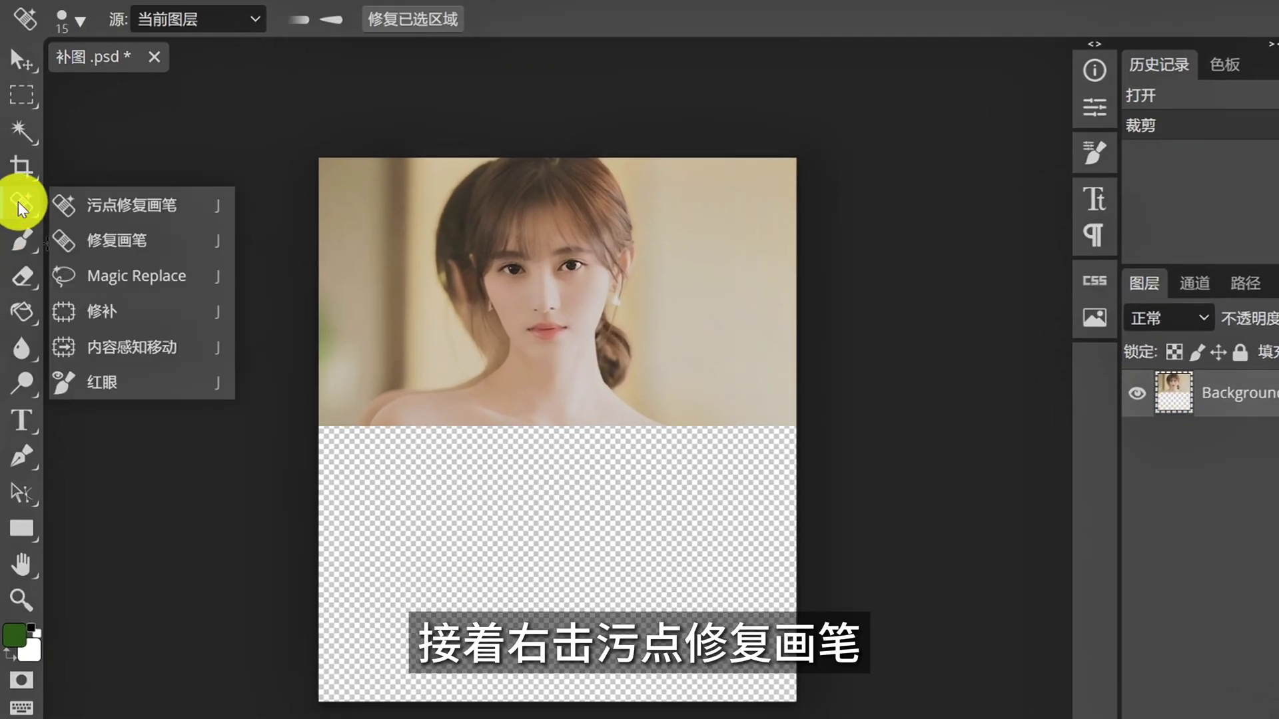
Step: Lasso the empty area below the portrait with Magic Replace and generate an outfit
left_click(110, 278)
left_click_drag(293, 406, 363, 410)
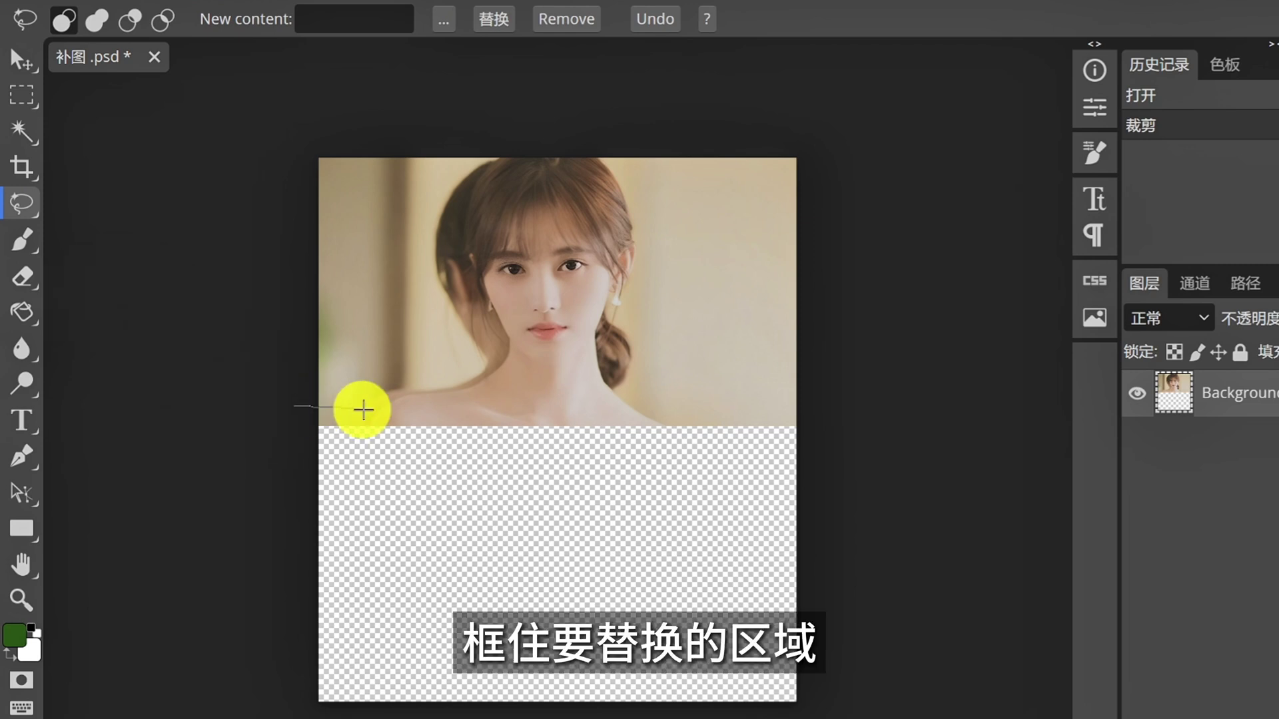
left_click_drag(812, 427, 828, 678)
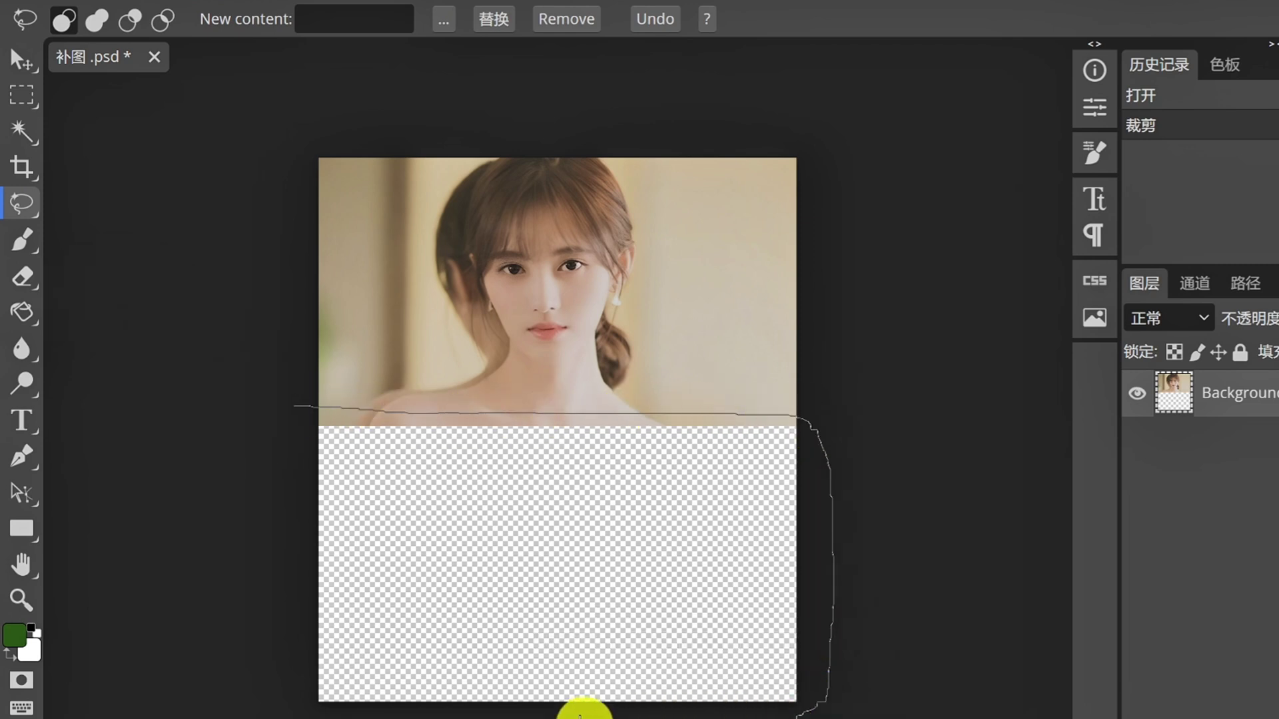
mouse_move(294, 678)
left_mouse_down()
mouse_move(288, 420)
mouse_move(298, 409)
left_mouse_up()
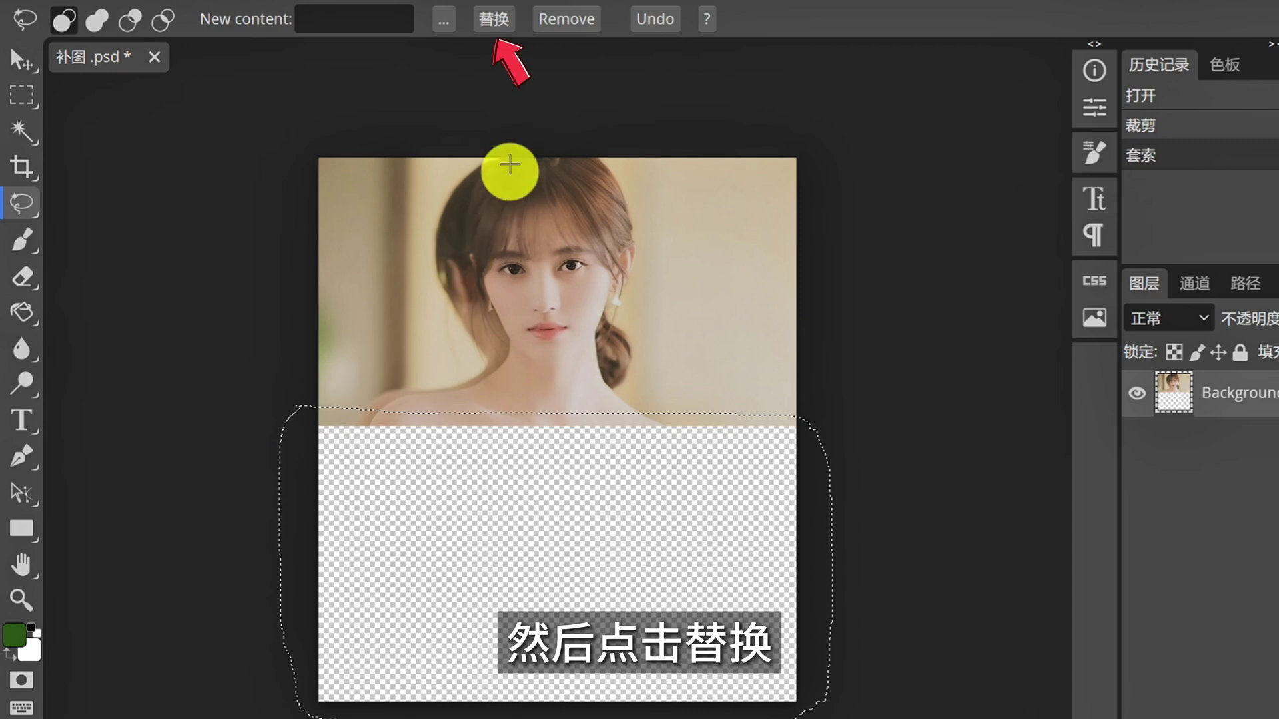
left_click(496, 20)
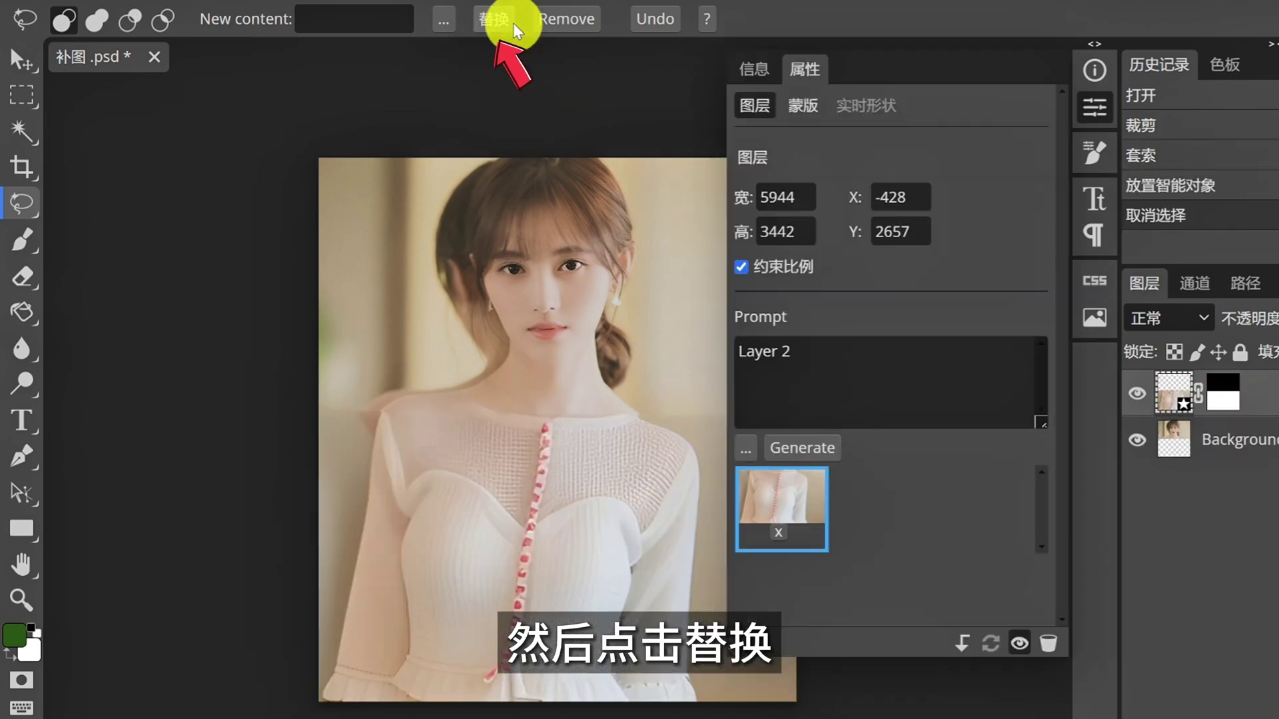
left_click(1094, 117)
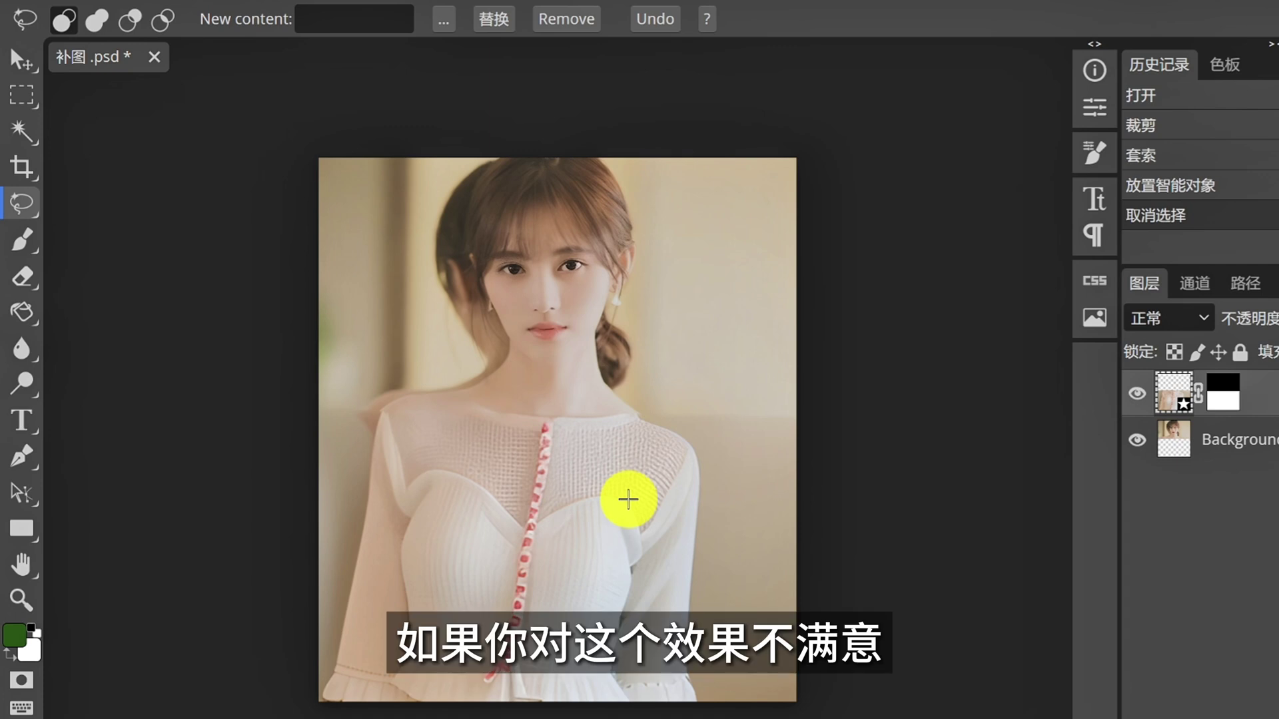
Step: Regenerate the outfit twice more, then again with the prompt 'transparent'
left_click(493, 20)
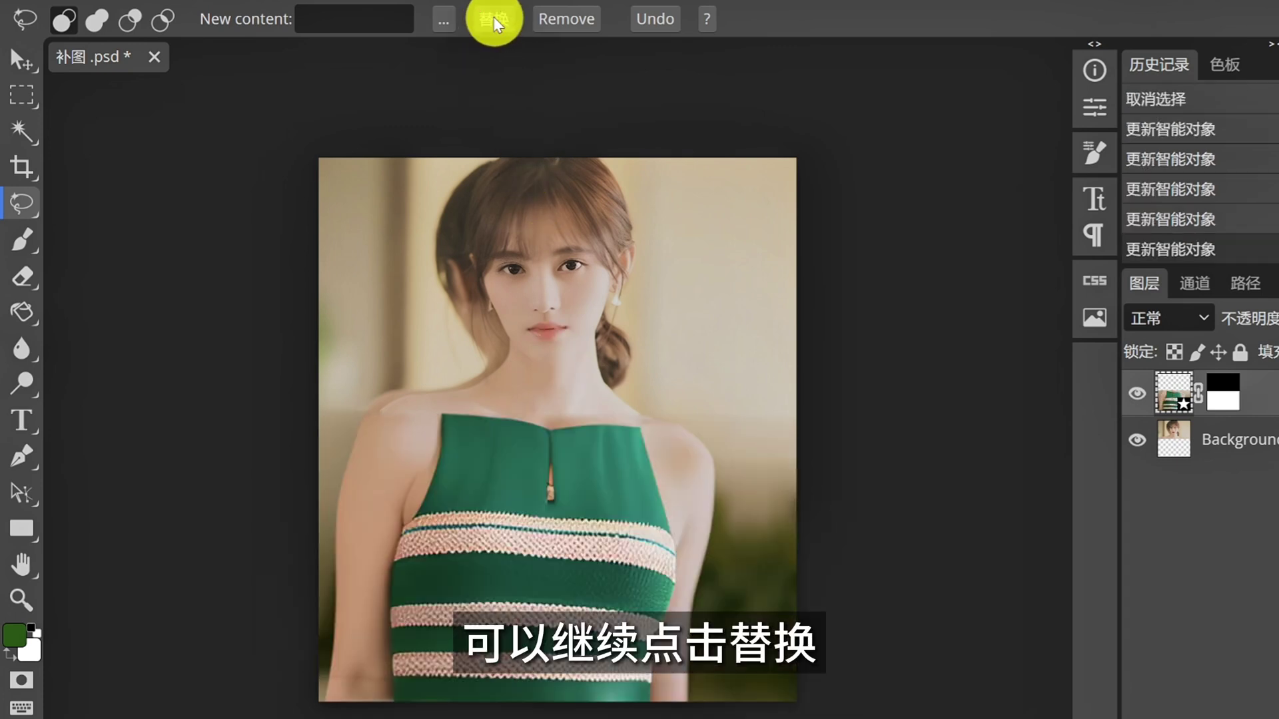
left_click(495, 20)
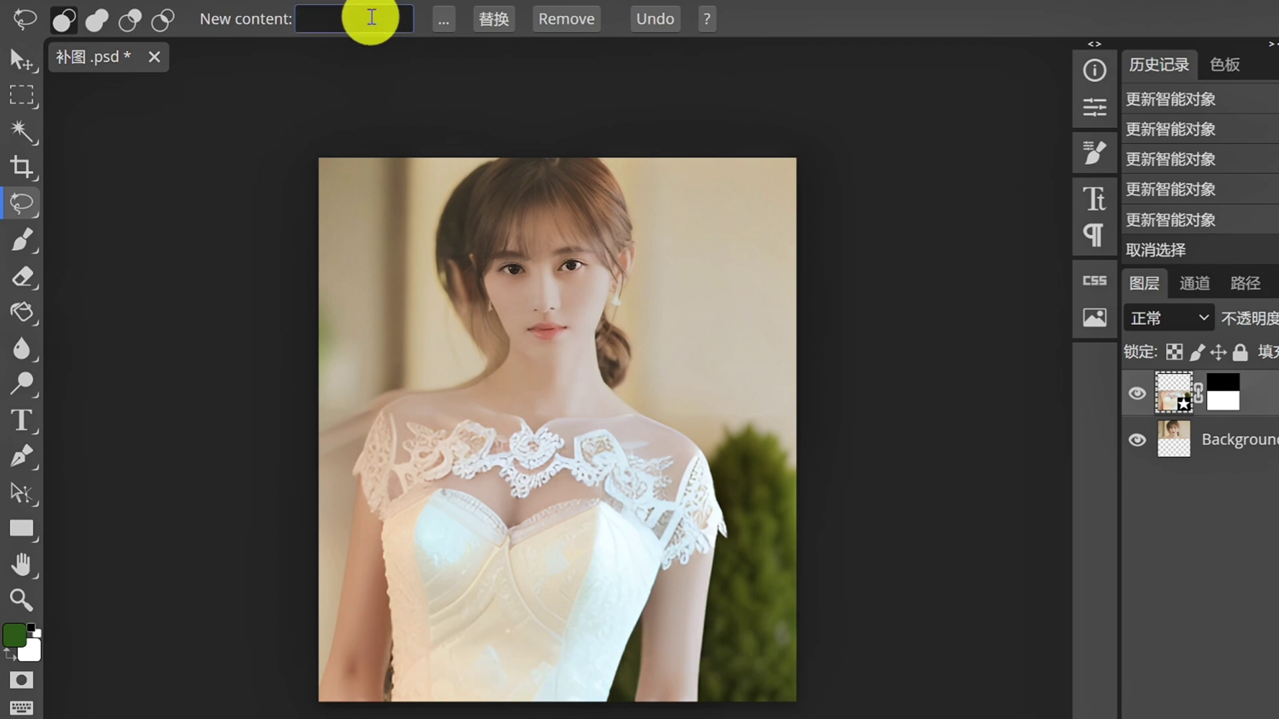
type("transparent")
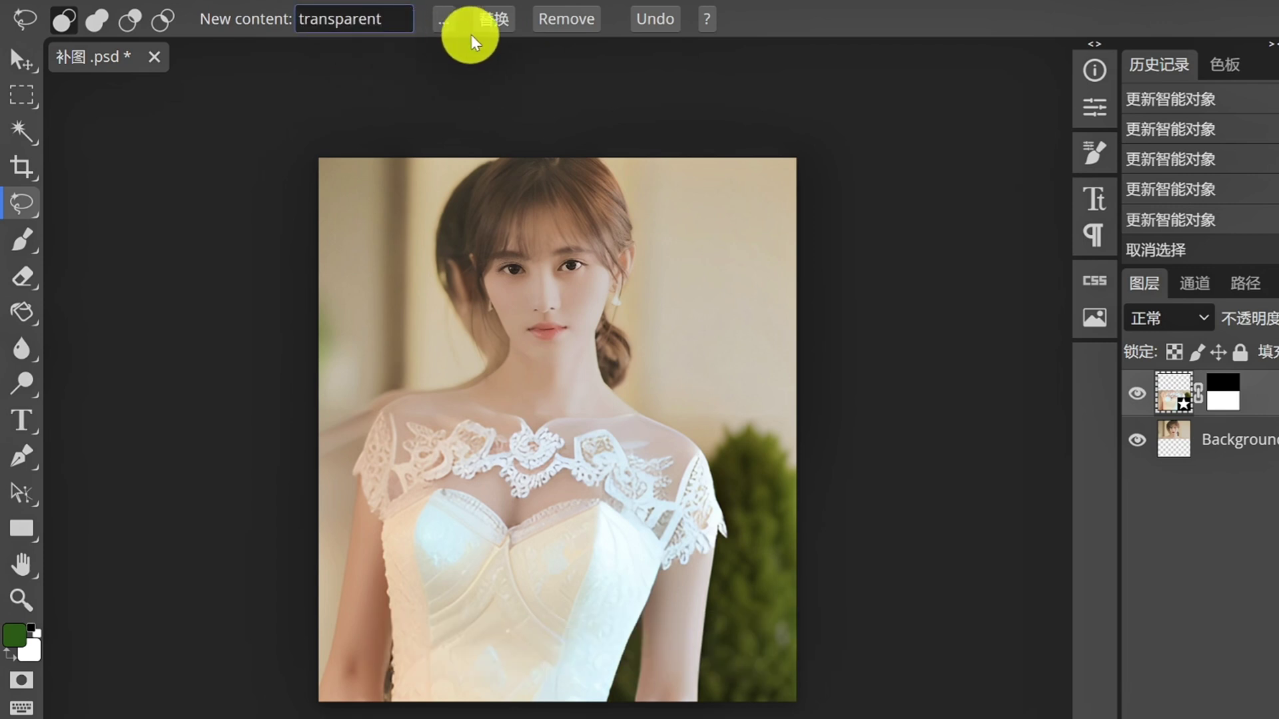
left_click(493, 20)
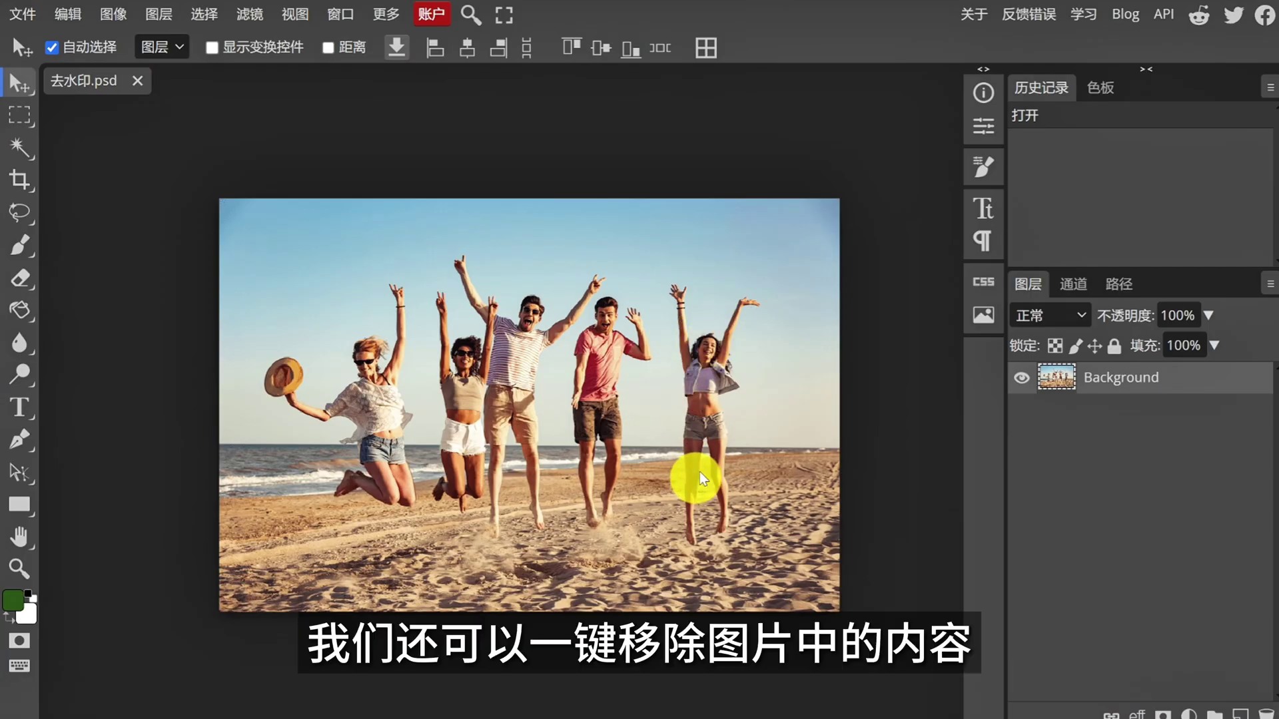
Step: Lasso the far-right woman with Magic Replace and remove her from the beach photo
left_click(20, 213)
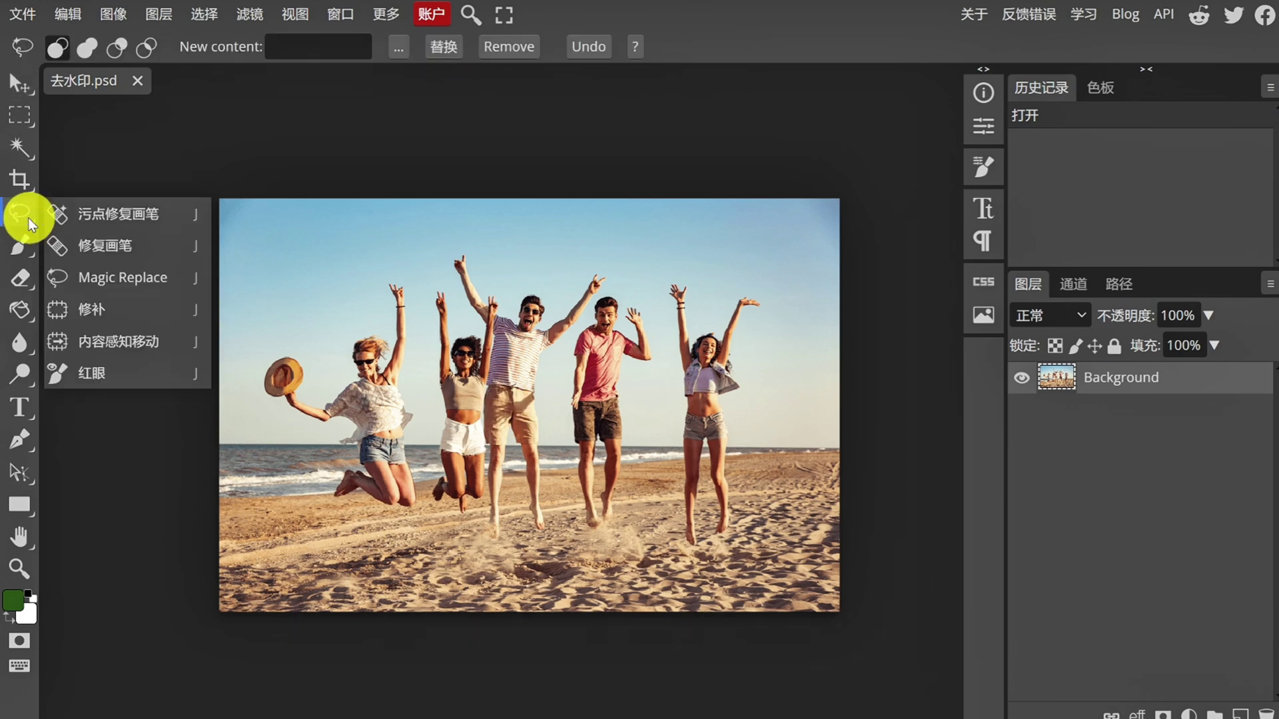
left_click(123, 277)
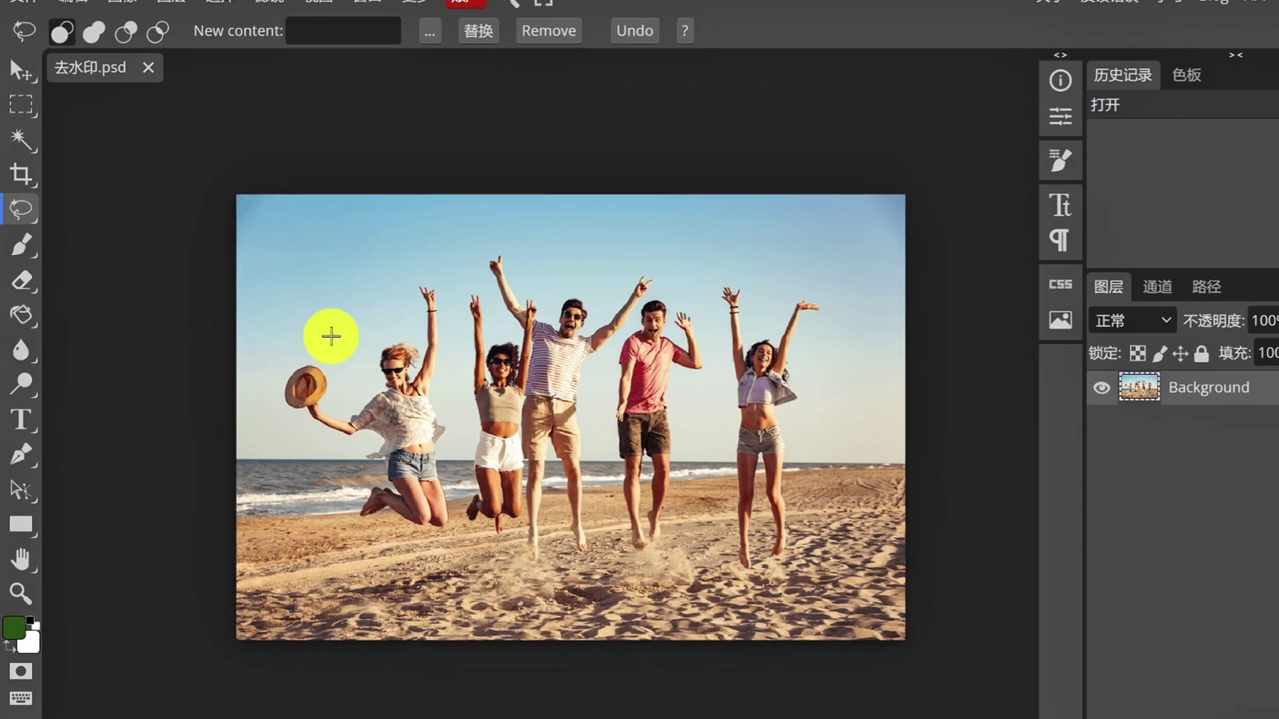
left_click_drag(822, 305, 871, 327)
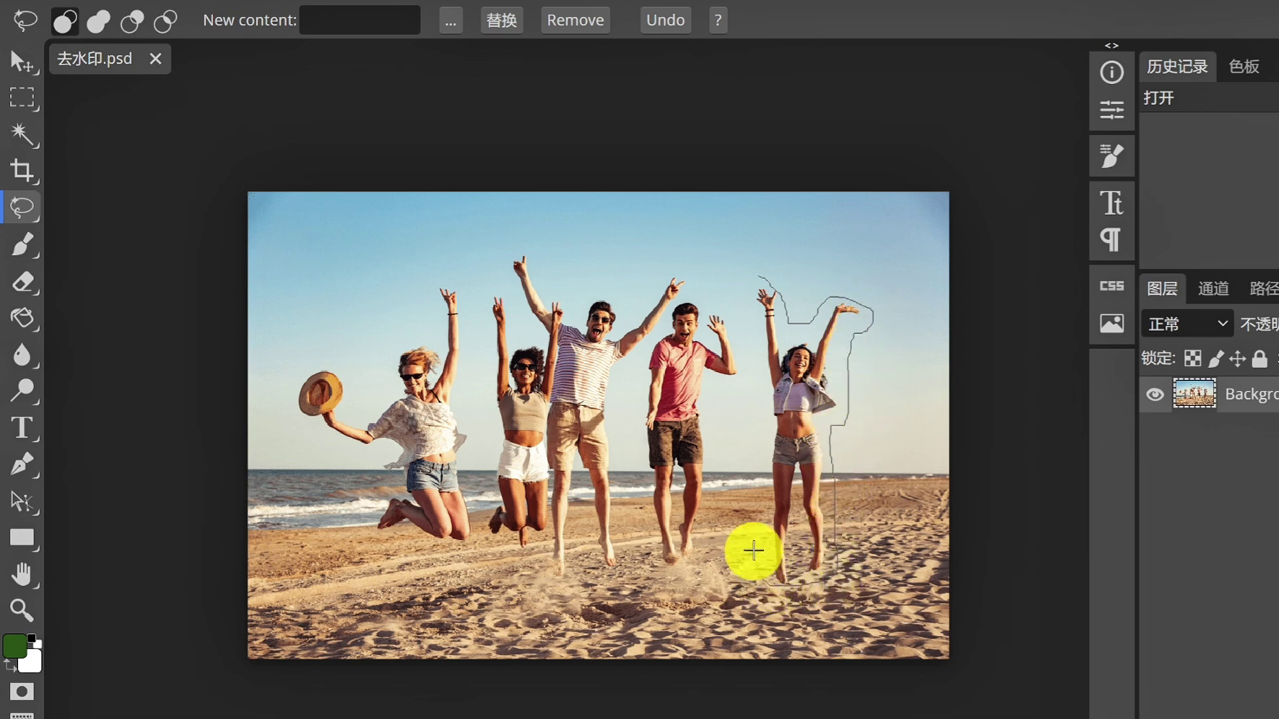
left_click_drag(746, 279, 749, 280)
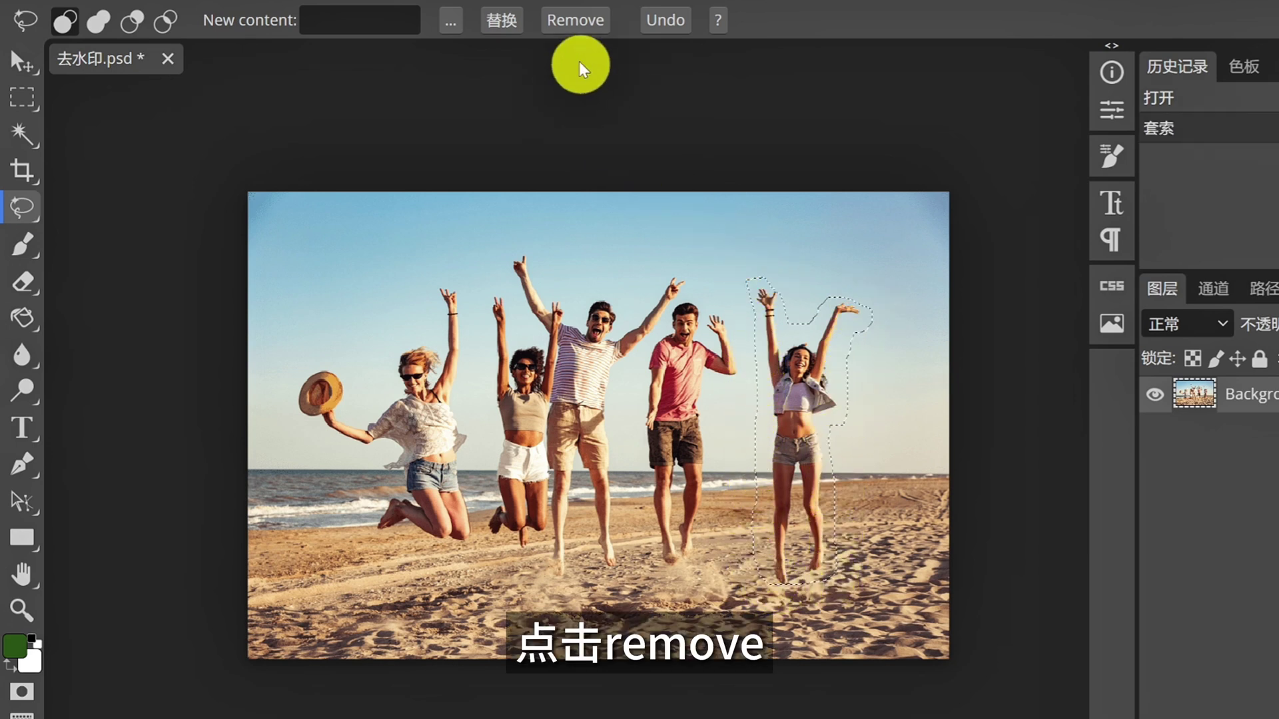
left_click(564, 24)
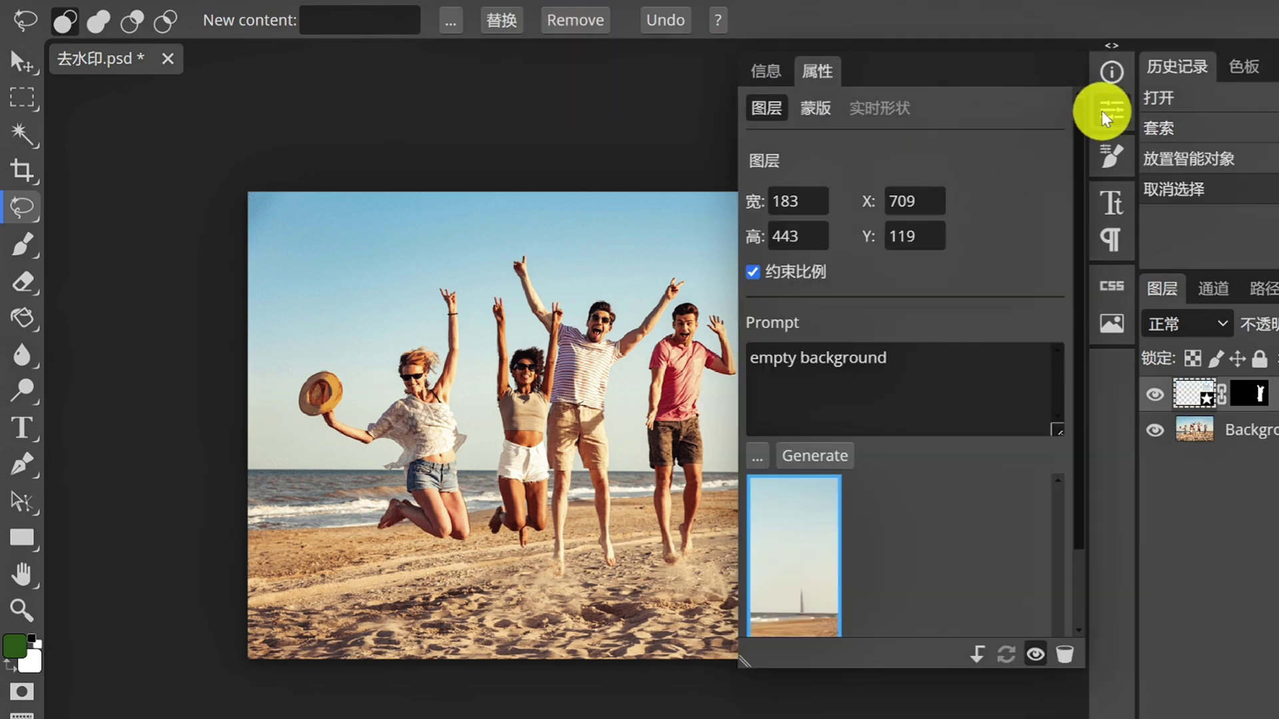
left_click(1106, 112)
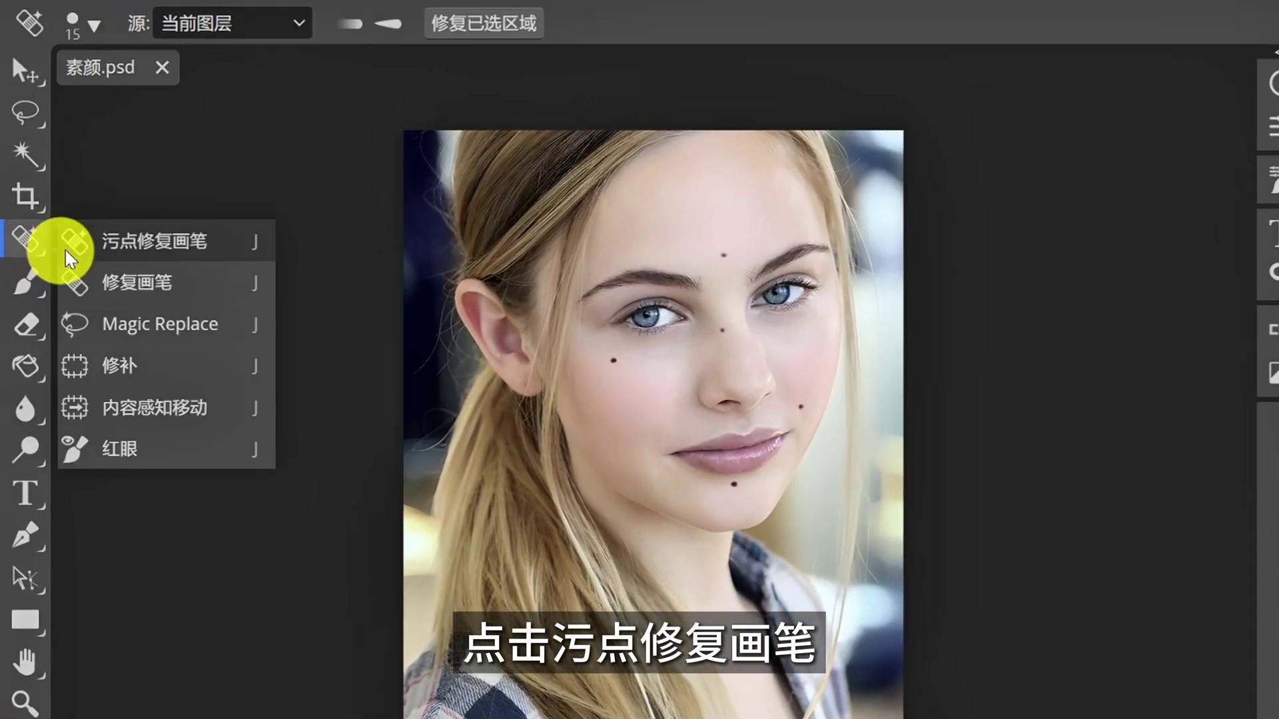
Step: Heal the cheek and forehead spots with an 82 px Spot Healing Brush, then open Liquify
left_click(161, 244)
left_click(95, 26)
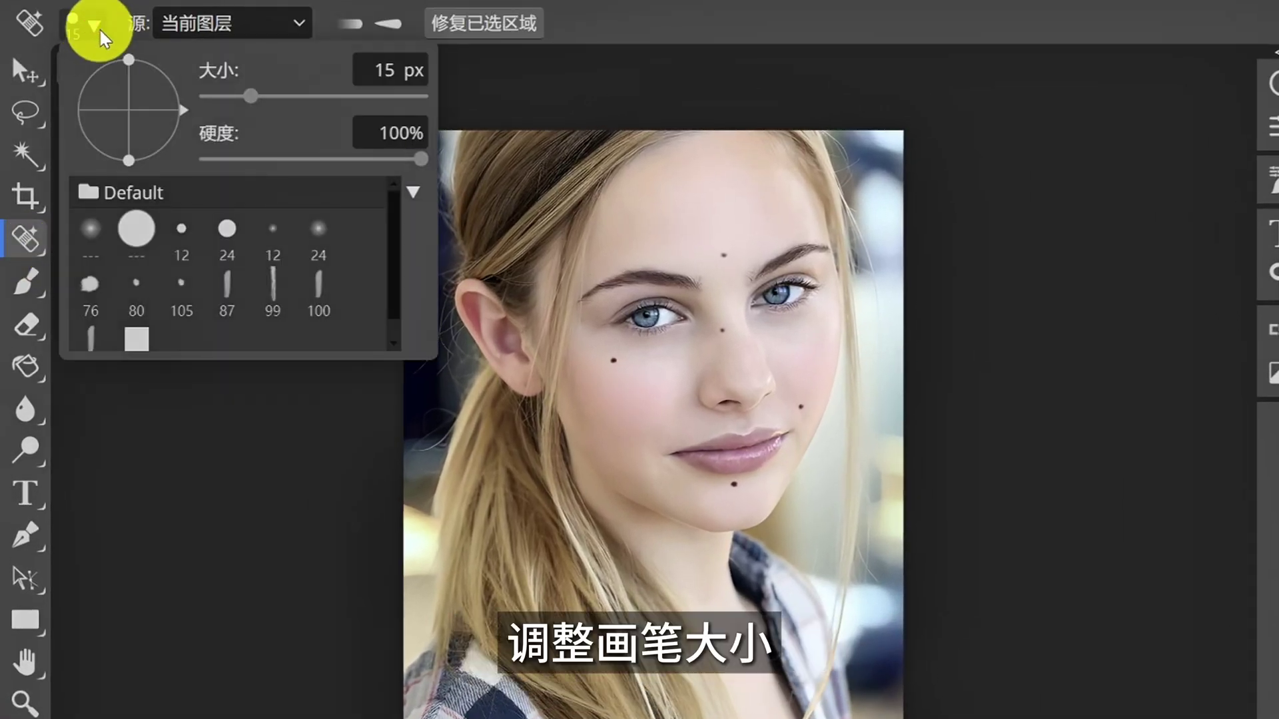
left_click_drag(252, 96, 291, 96)
left_click(613, 360)
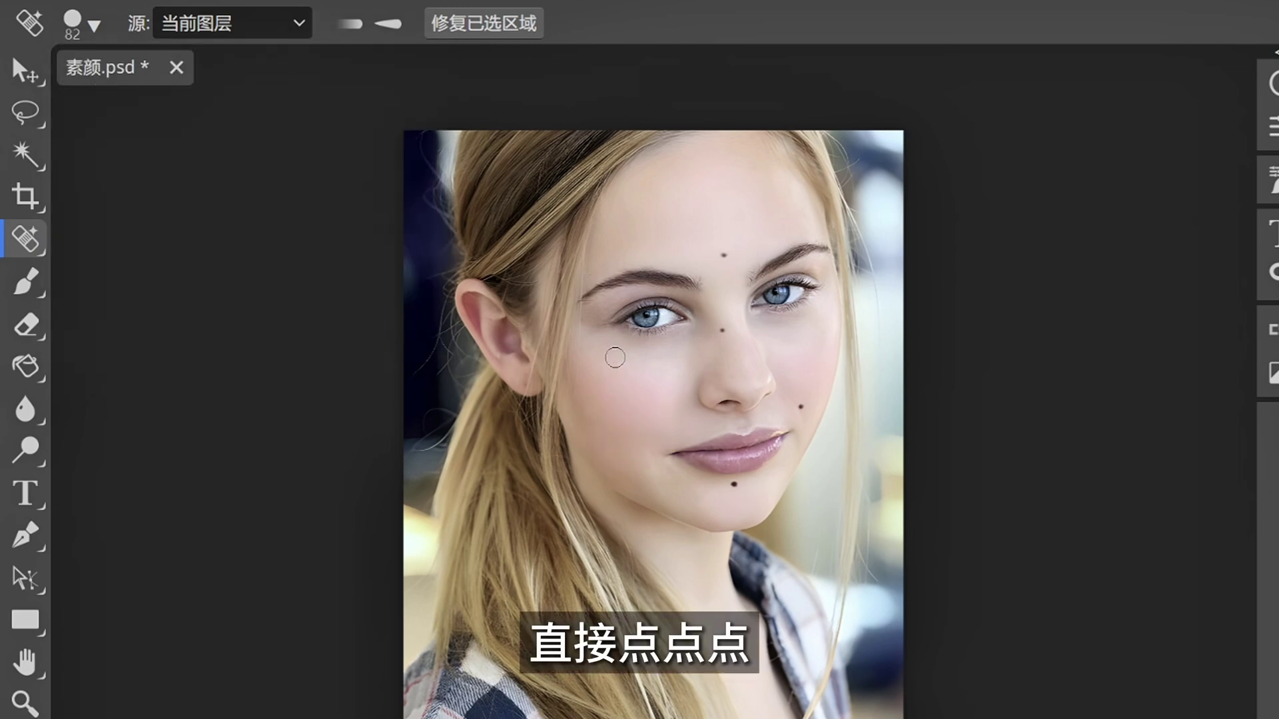
left_click(723, 255)
left_click(803, 406)
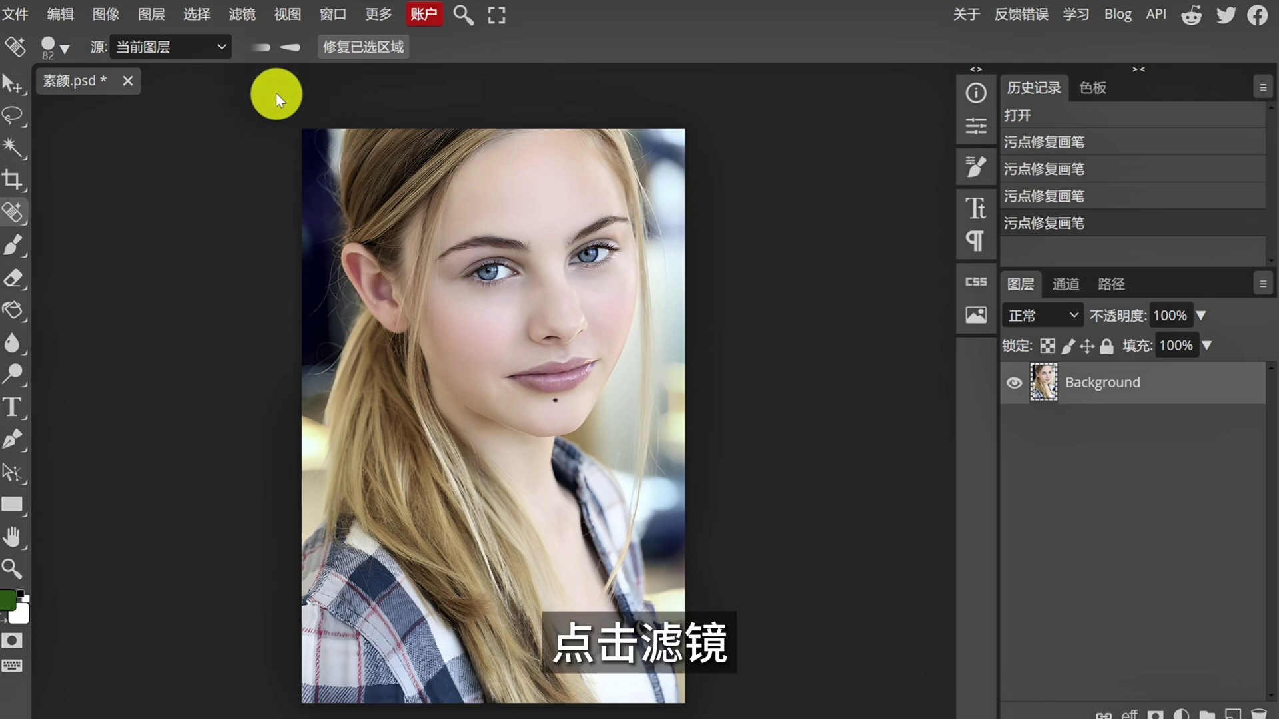
left_click(245, 13)
left_click(310, 175)
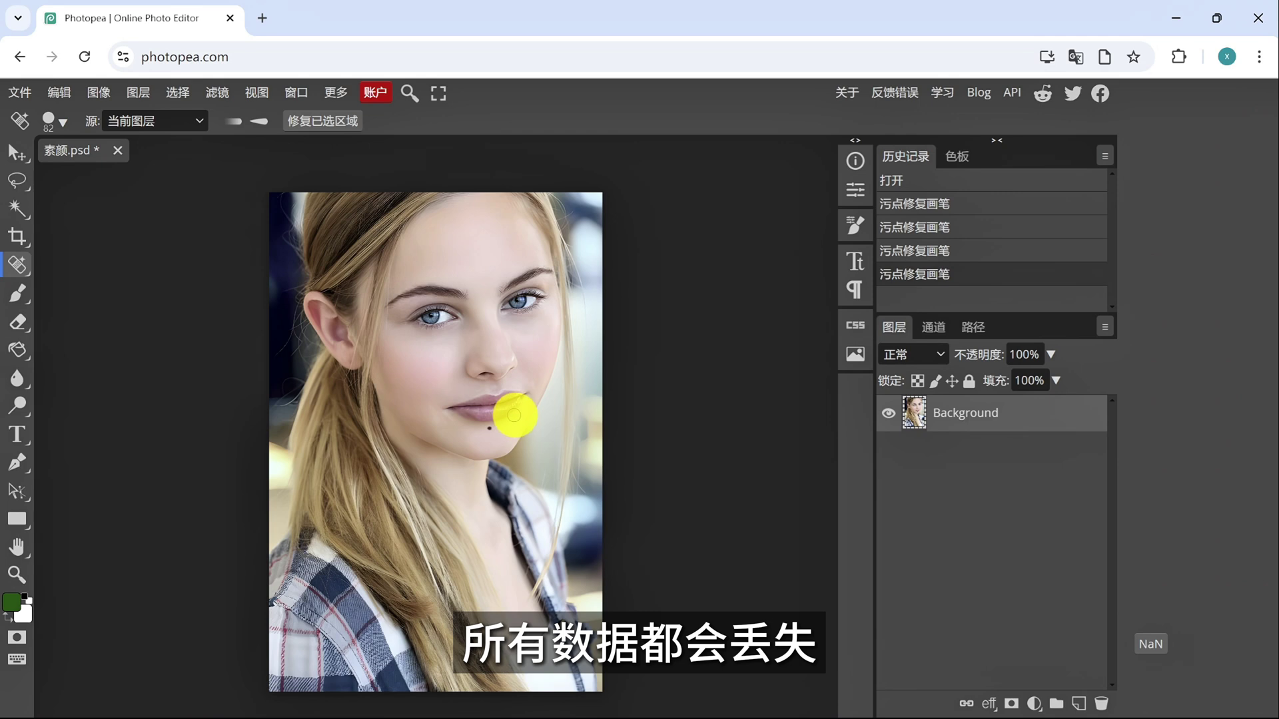
left_click(22, 94)
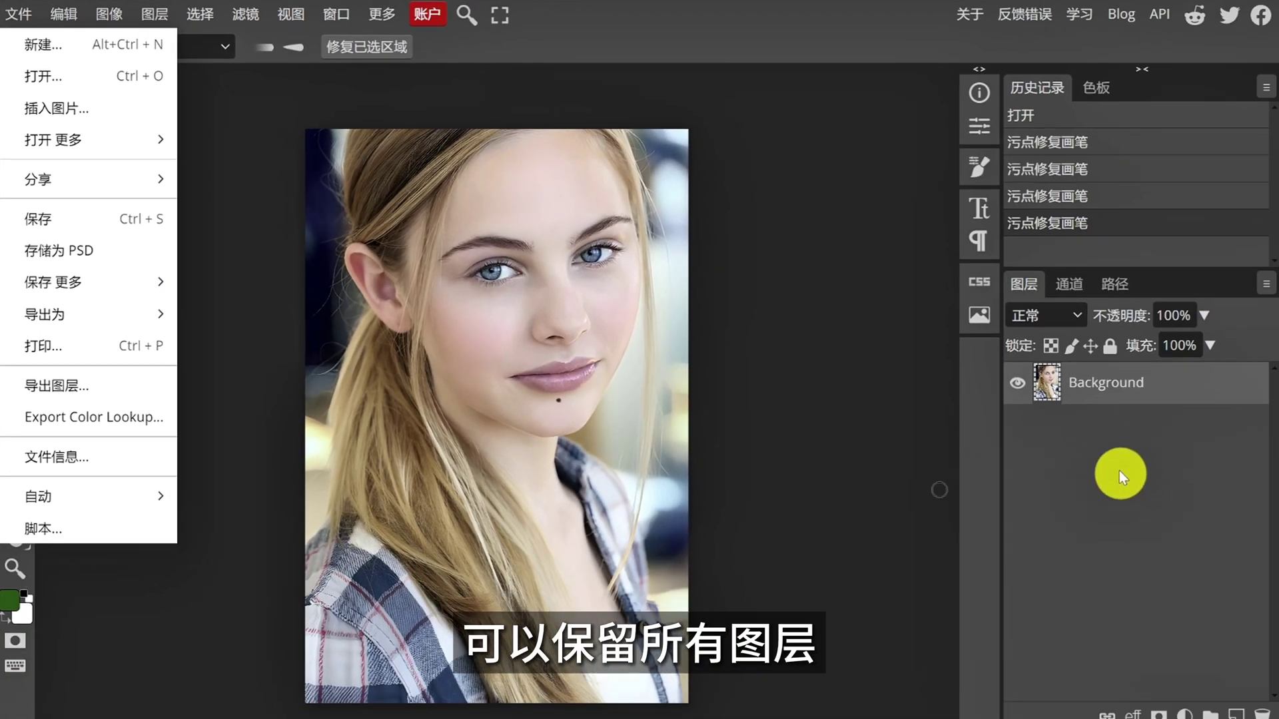
left_click(1107, 430)
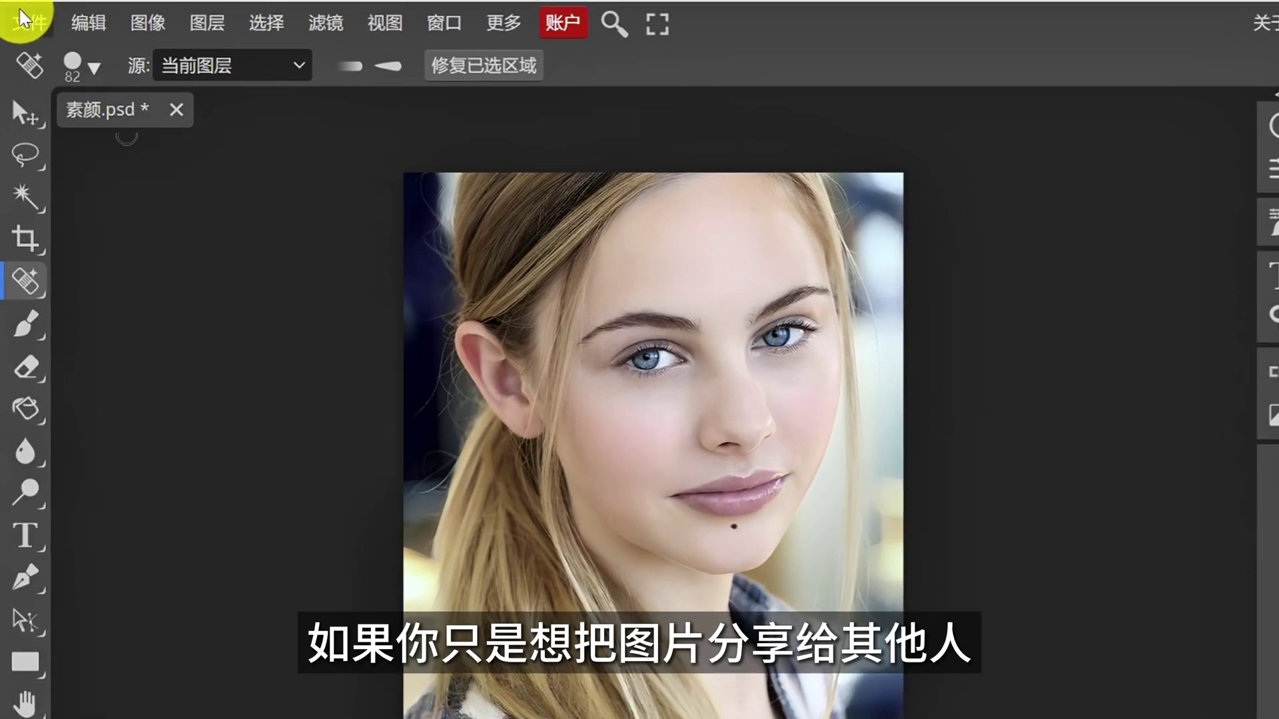
left_click(17, 14)
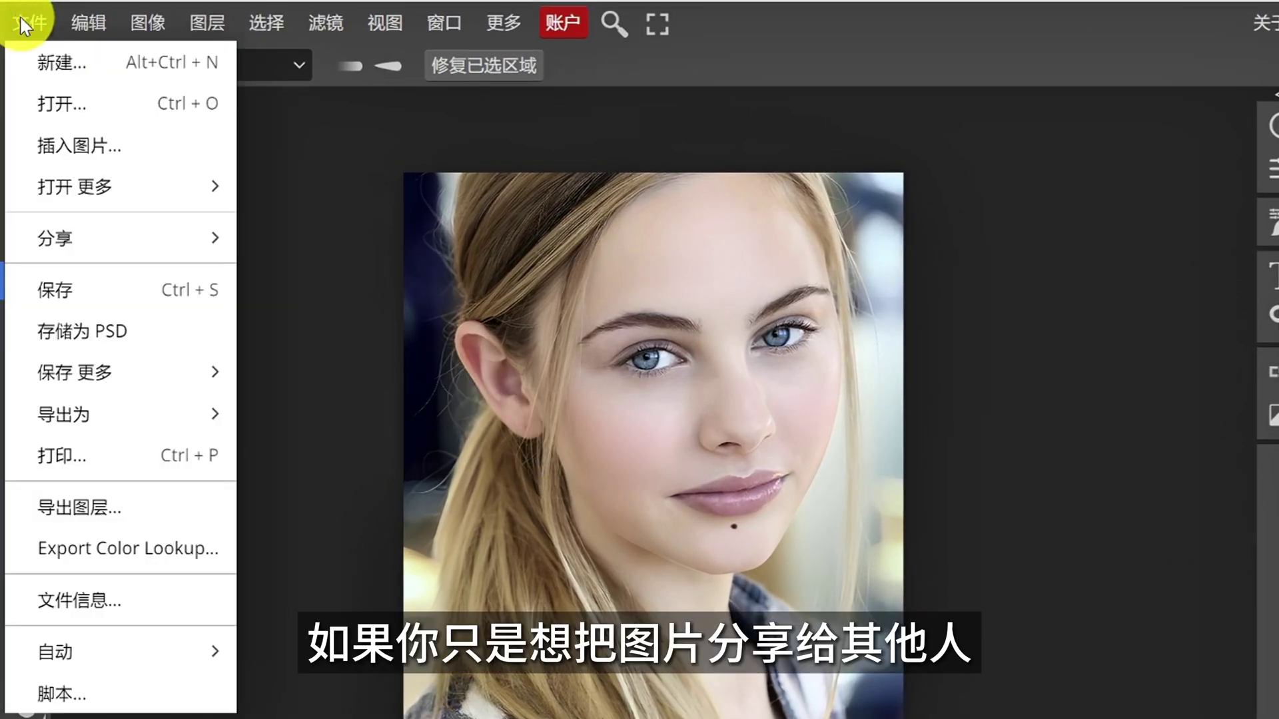